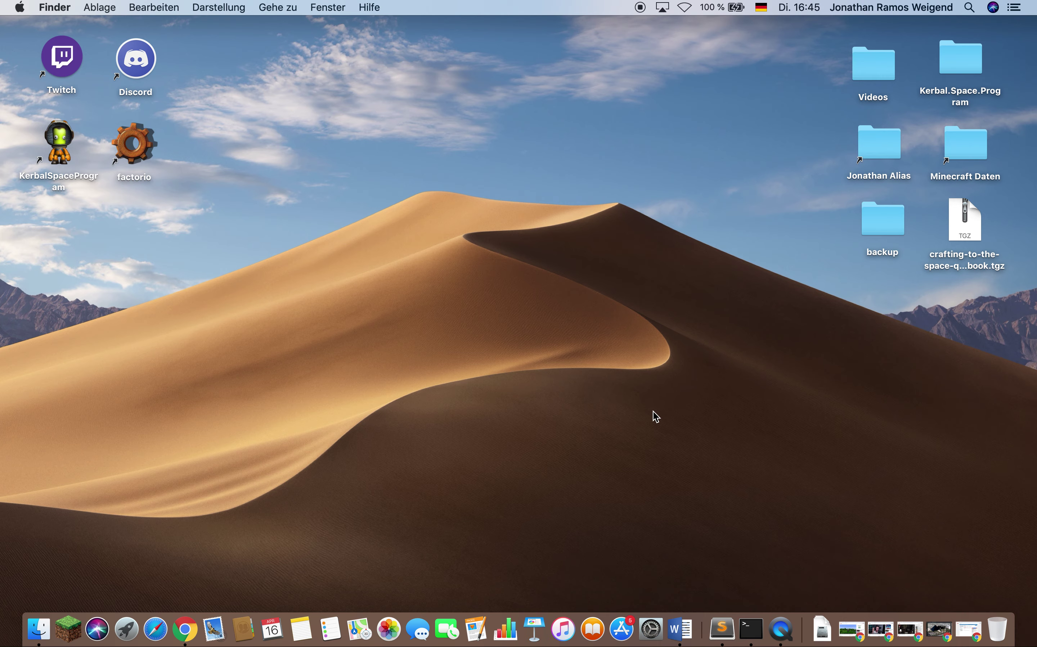
pyautogui.rightClick(185, 629)
pyautogui.click(257, 499)
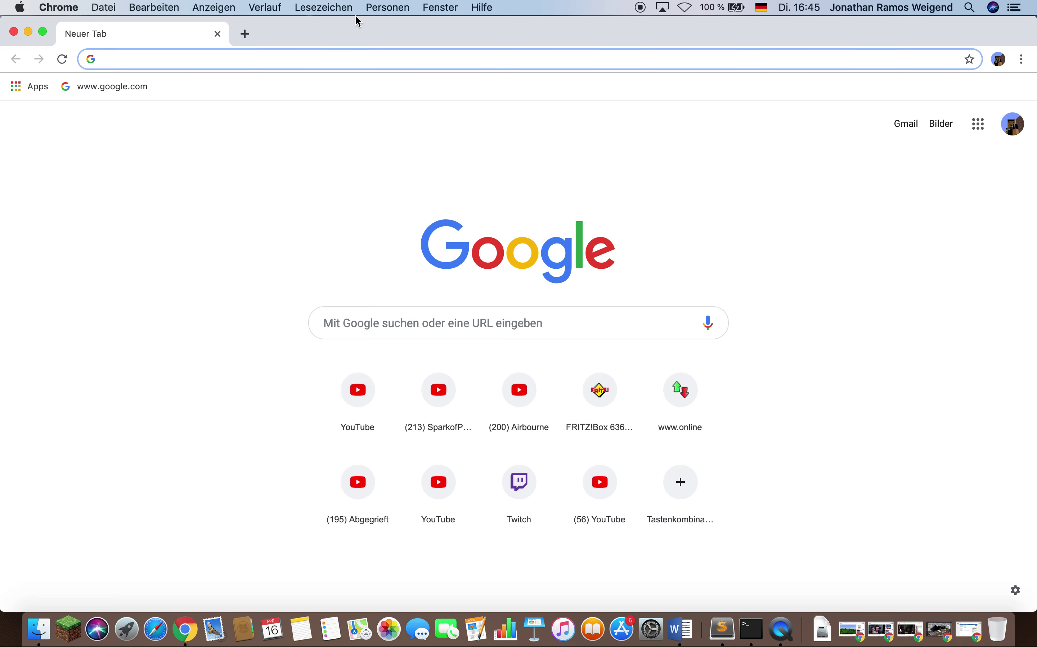
pyautogui.click(16, 35)
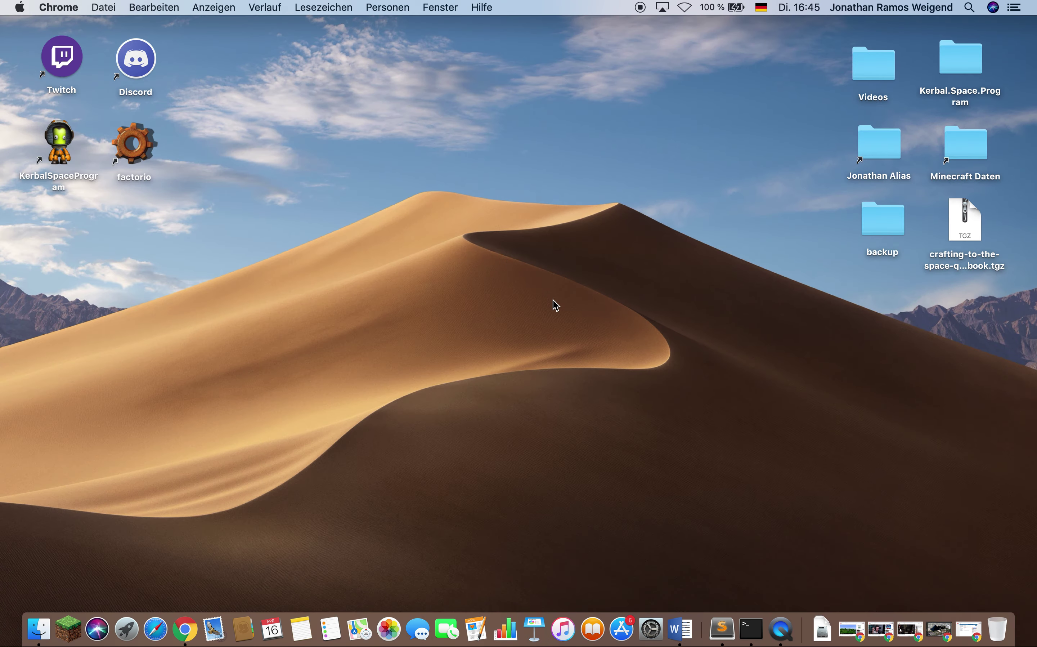
pyautogui.click(51, 62)
pyautogui.click(444, 242)
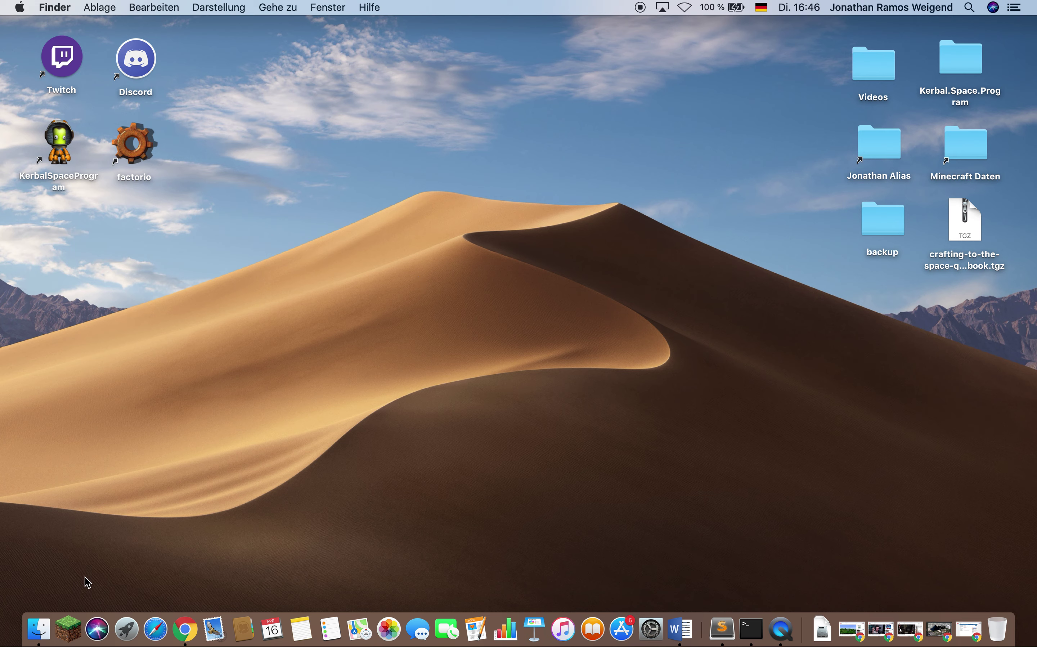
# - Open the Twitch website in a new Chrome window and pause the featured broadcast on its home page
pyautogui.rightClick(185, 629)
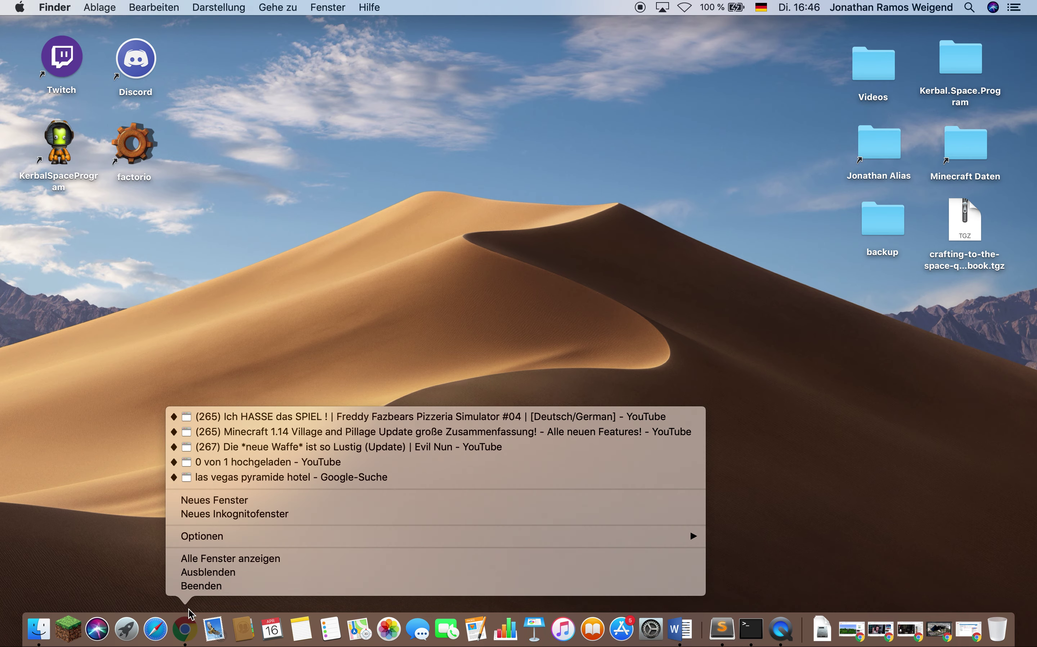
pyautogui.click(213, 507)
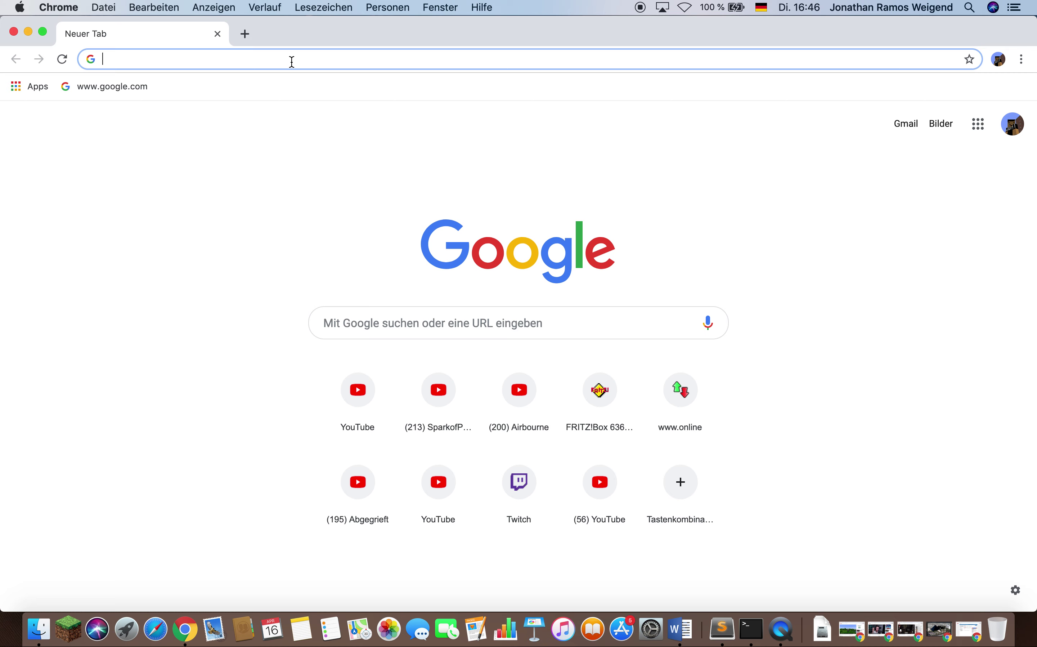
pyautogui.write('twi')
pyautogui.press('Return')
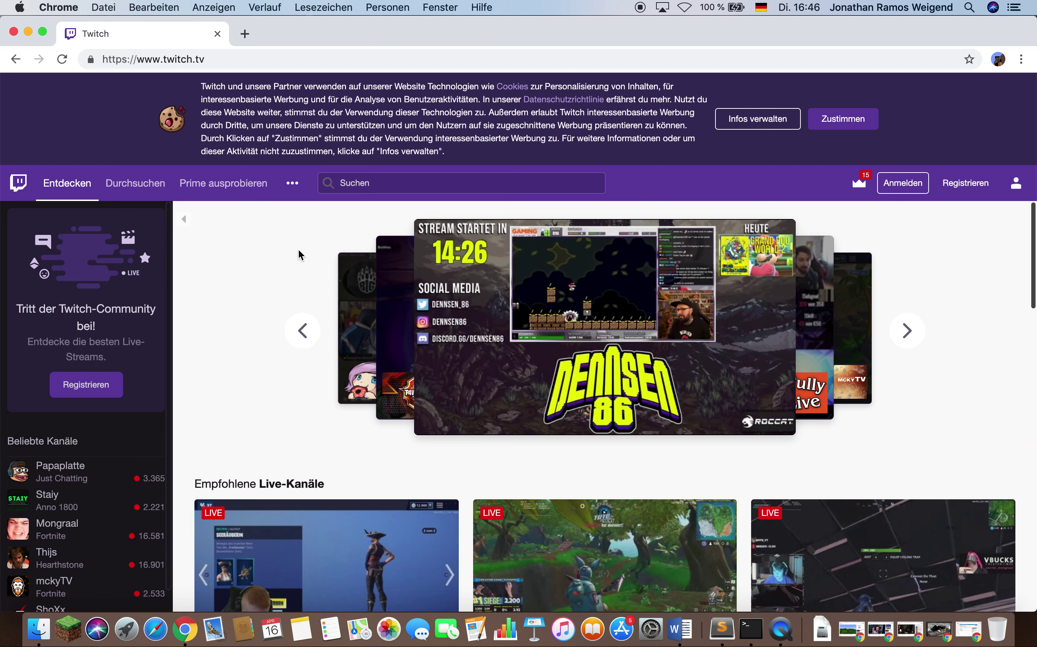
pyautogui.scroll(-10, 537, 309)
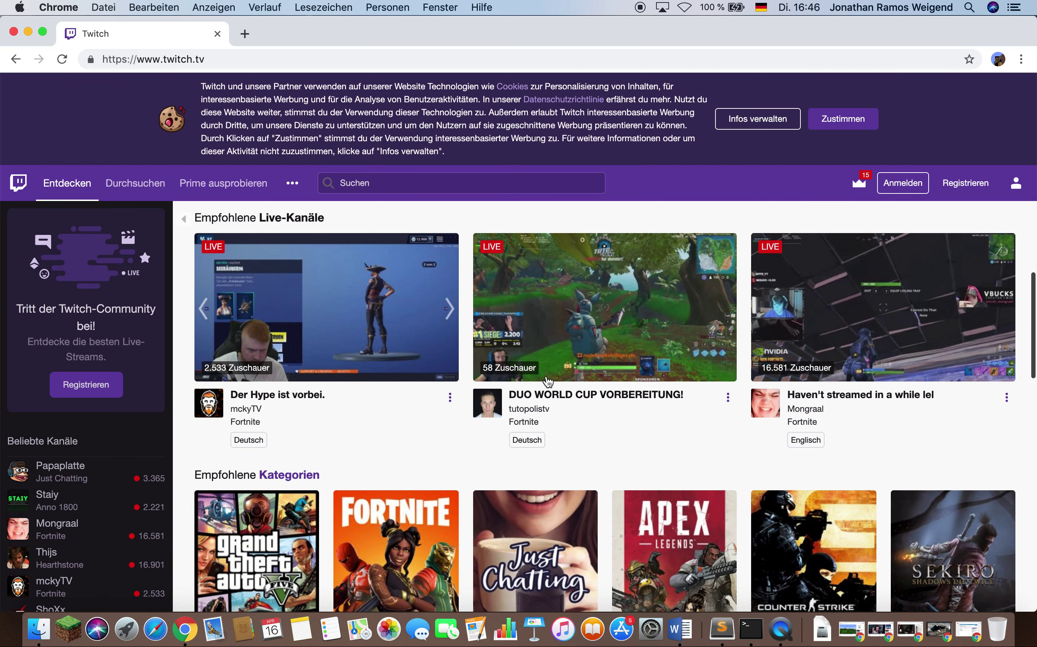
pyautogui.scroll(10, 515, 378)
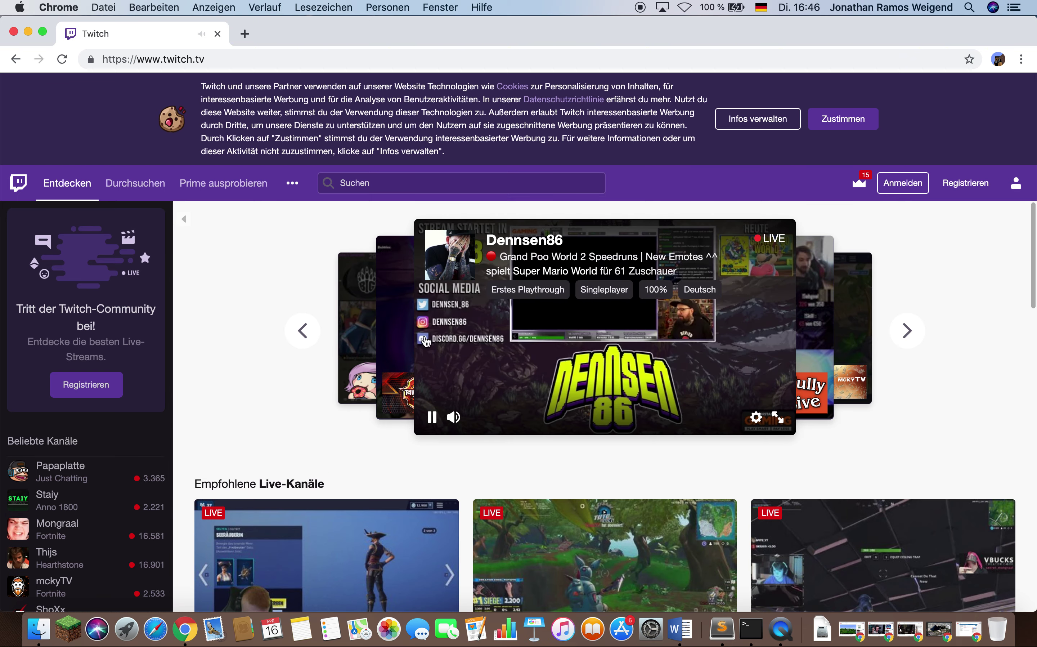
pyautogui.click(433, 420)
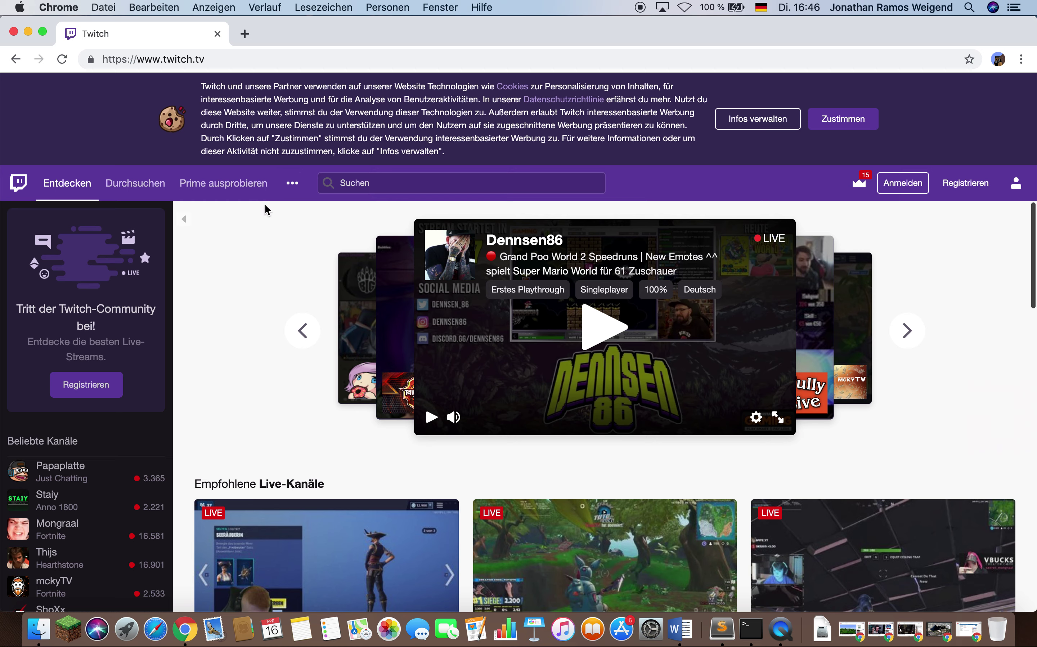
# - Choose the macOS desktop app on Twitch's downloads page and close the browser window
pyautogui.click(294, 187)
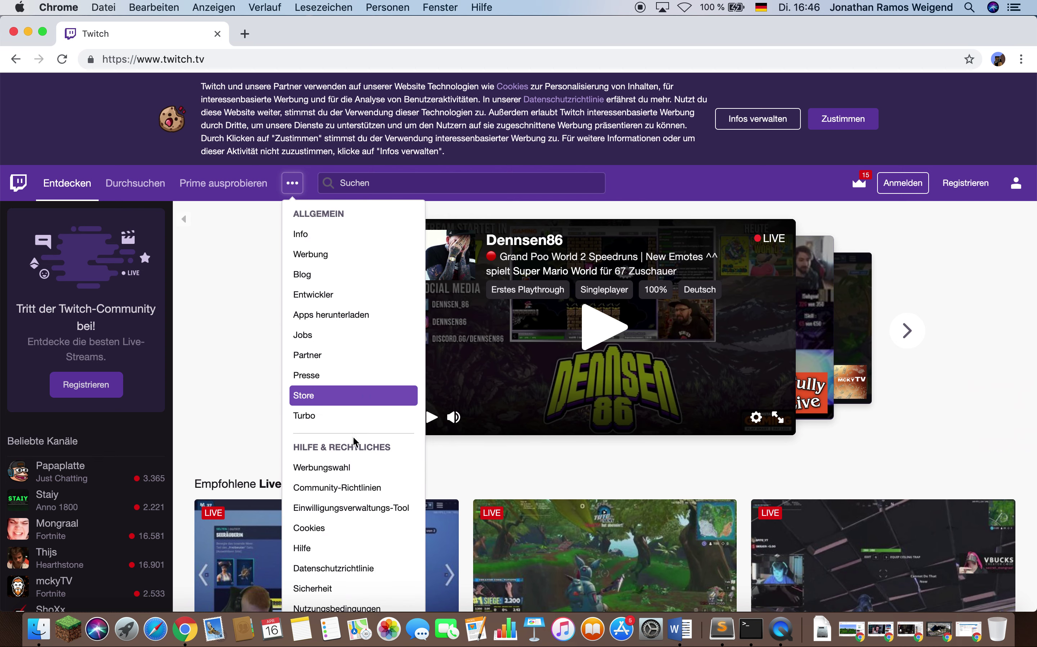
pyautogui.click(311, 324)
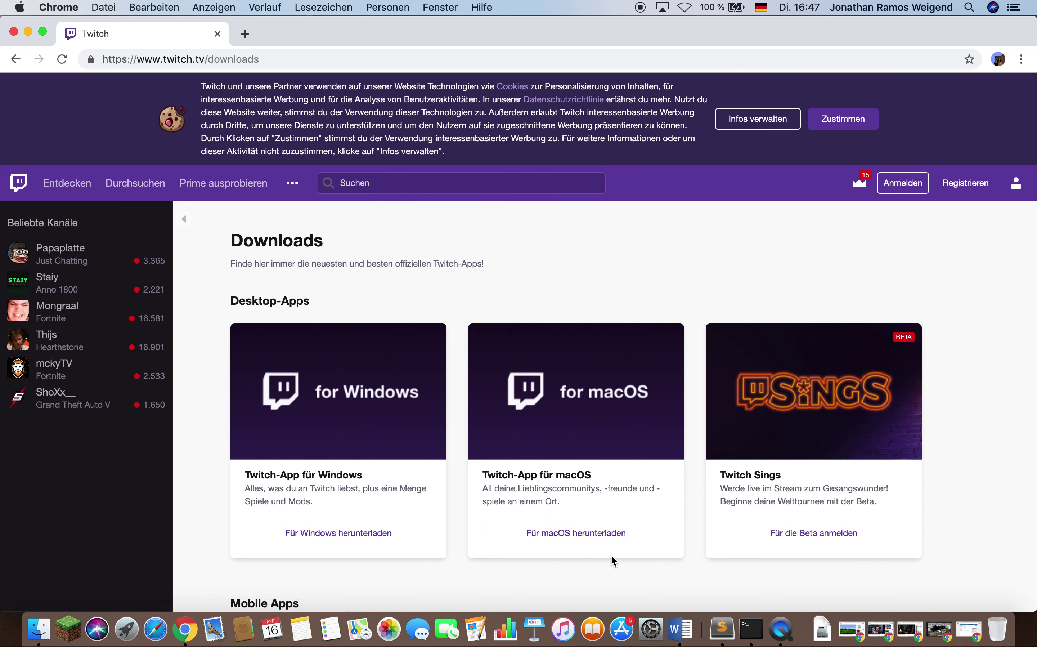
pyautogui.click(581, 534)
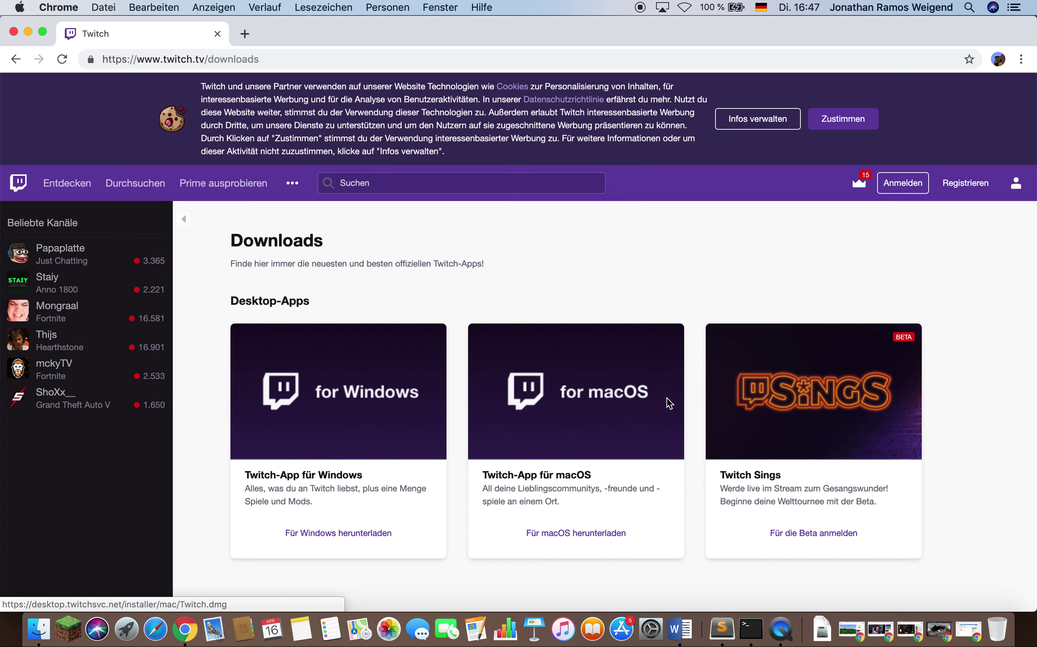
pyautogui.click(14, 32)
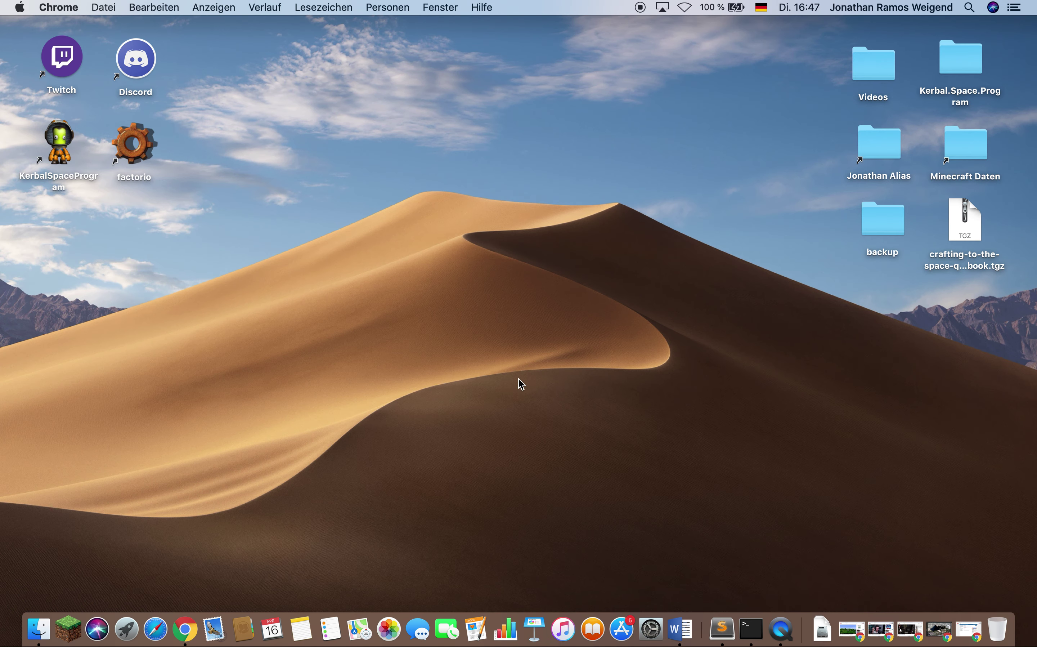
# - Launch the Twitch desktop app from its desktop alias, declining the helper tool installation and reopening the app
pyautogui.click(44, 68)
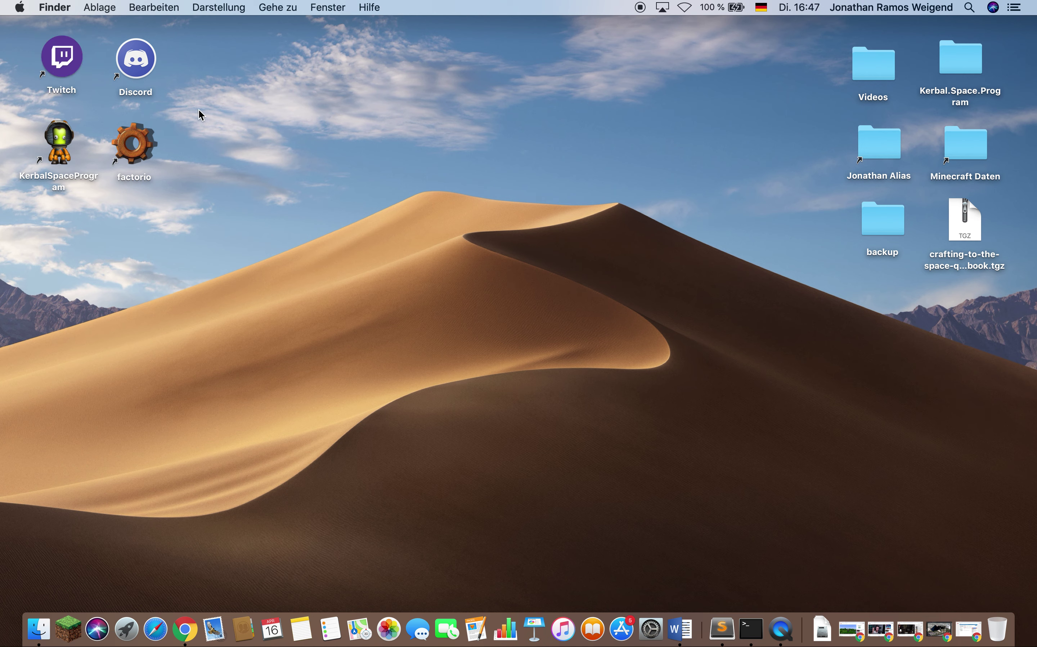
pyautogui.click(61, 65)
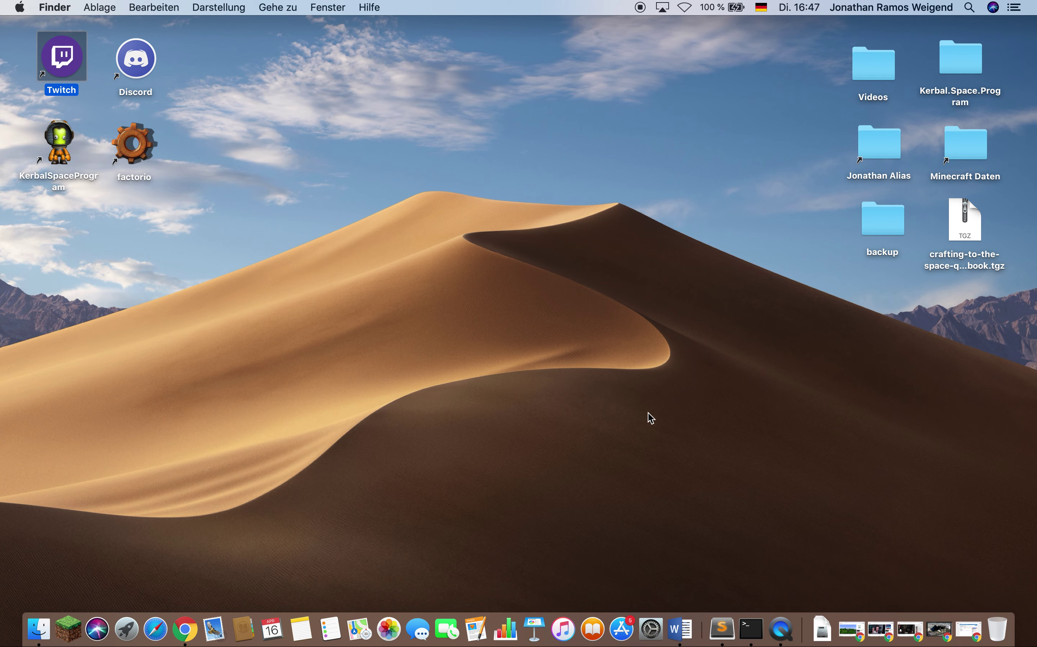
pyautogui.press('super+o')
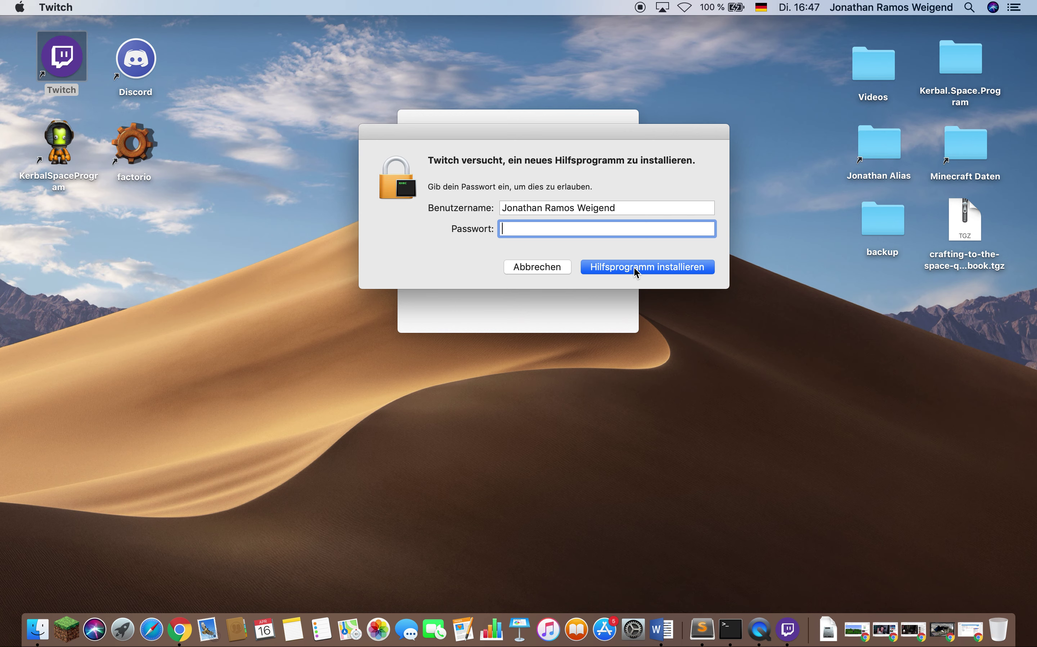
pyautogui.click(532, 263)
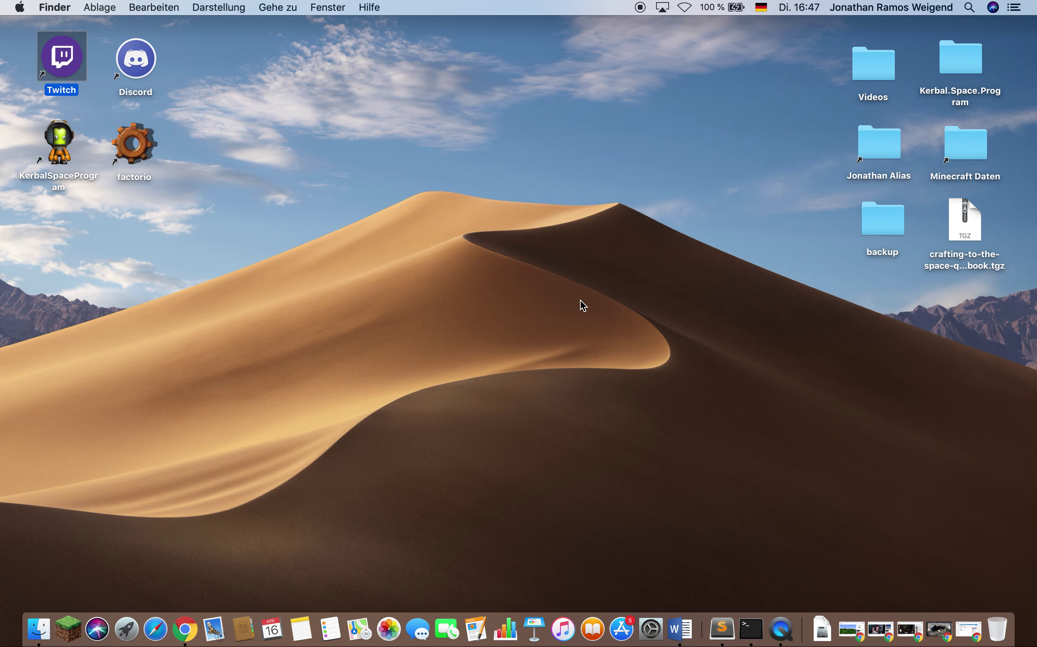
pyautogui.press('super+o')
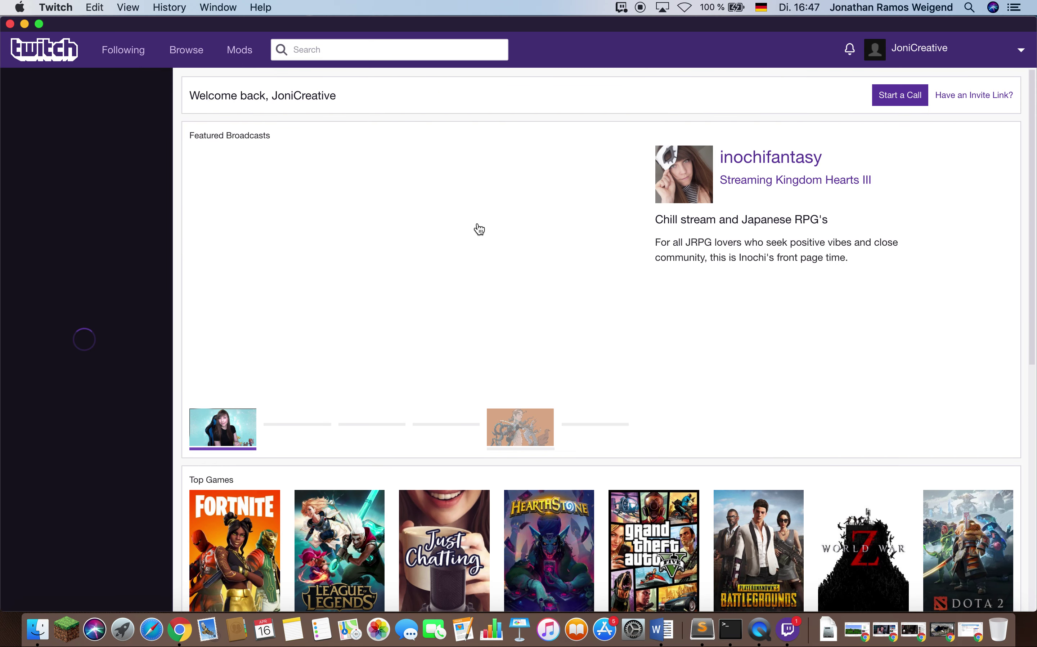
# - Look through the featured broadcasts and top games on the Twitch app's home page
pyautogui.scroll(-10, 598, 291)
pyautogui.scroll(10, 569, 273)
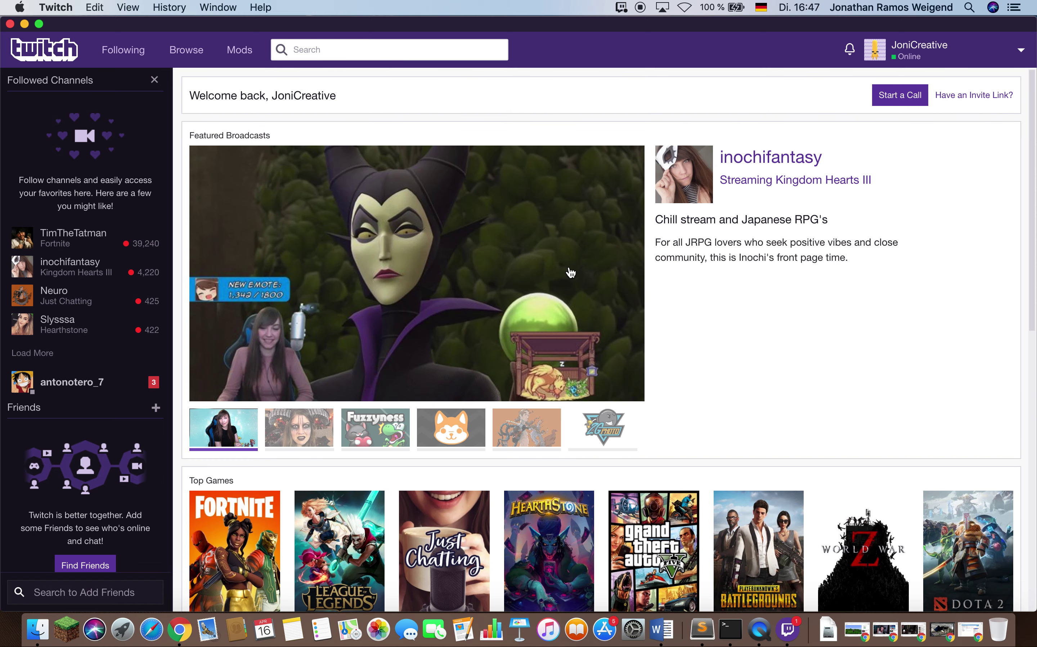
pyautogui.scroll(-12, 525, 342)
pyautogui.scroll(8, 278, 193)
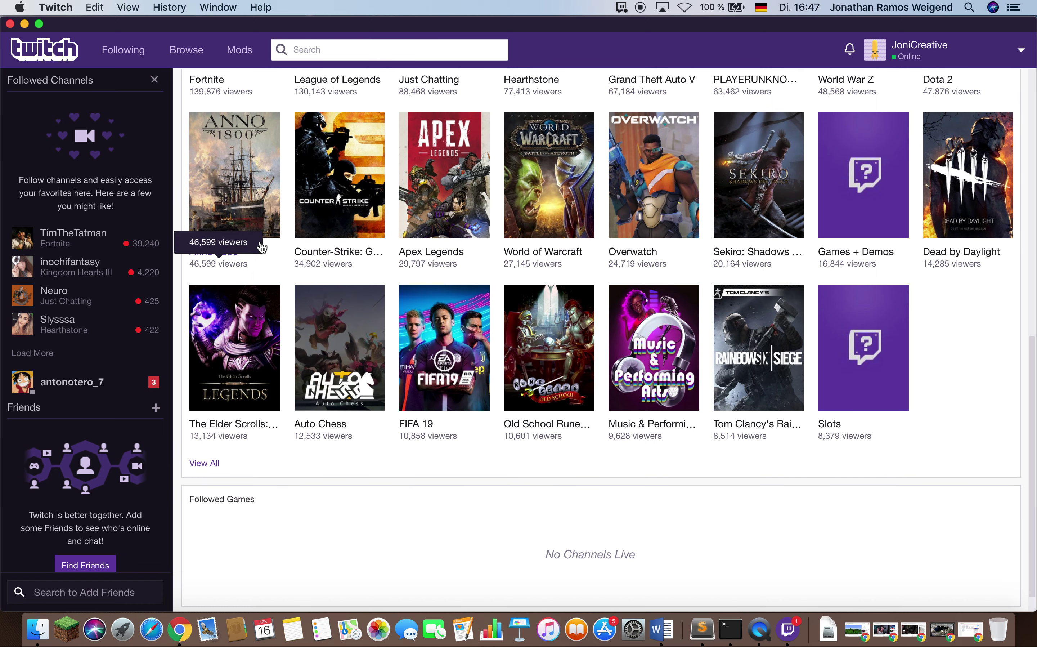
pyautogui.scroll(5, 547, 303)
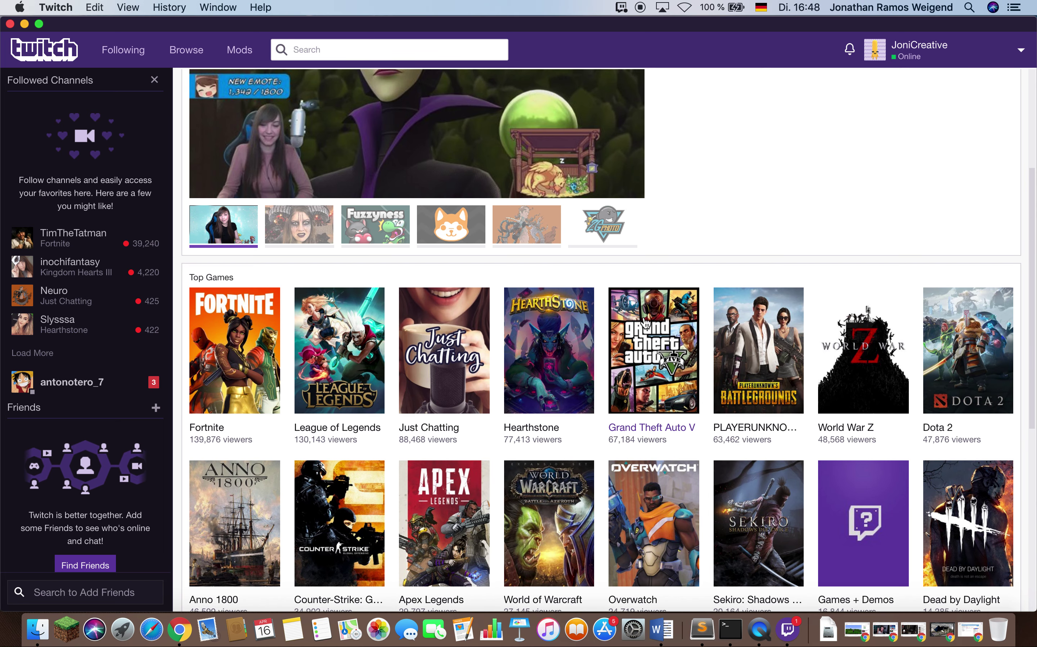
pyautogui.scroll(8, 646, 323)
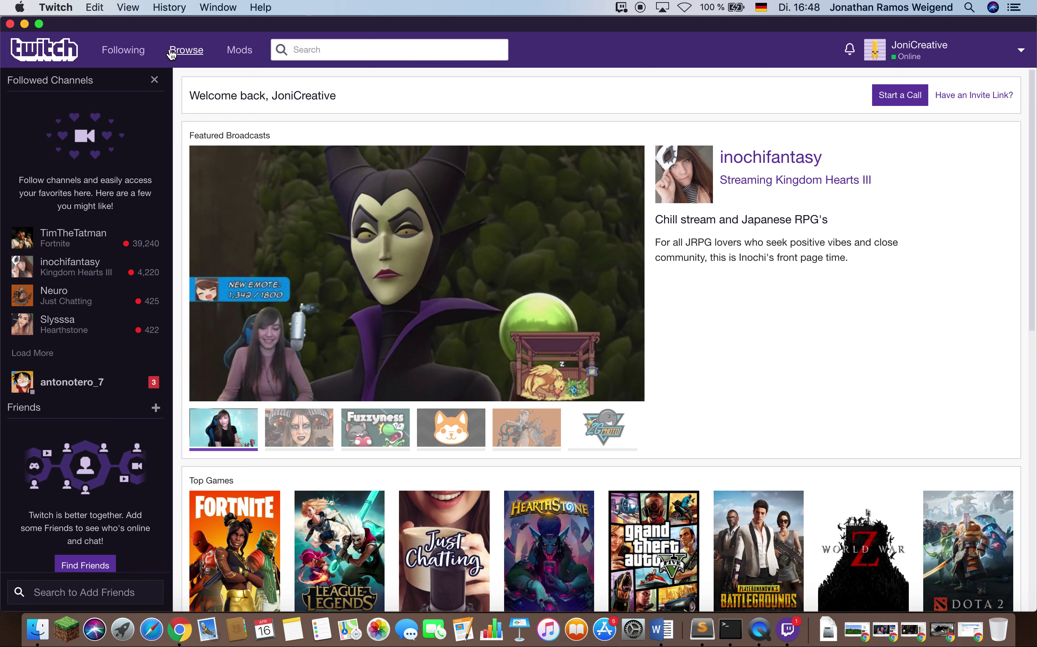
# - Open Minecraft in the Twitch app's Mods section and look through the installed modpacks
pyautogui.click(186, 50)
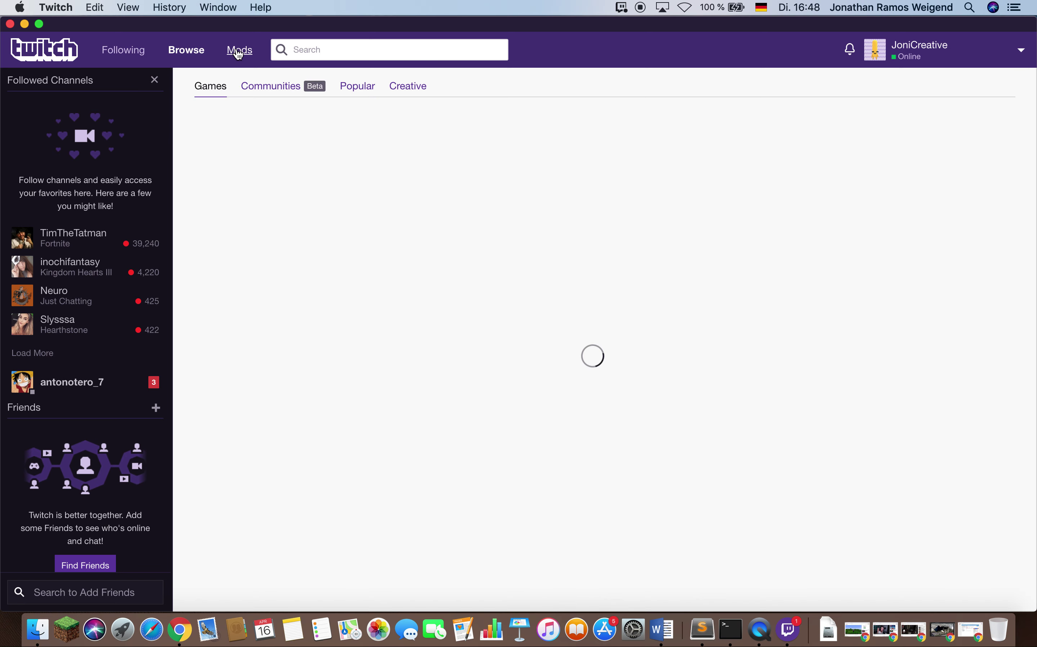
pyautogui.click(239, 50)
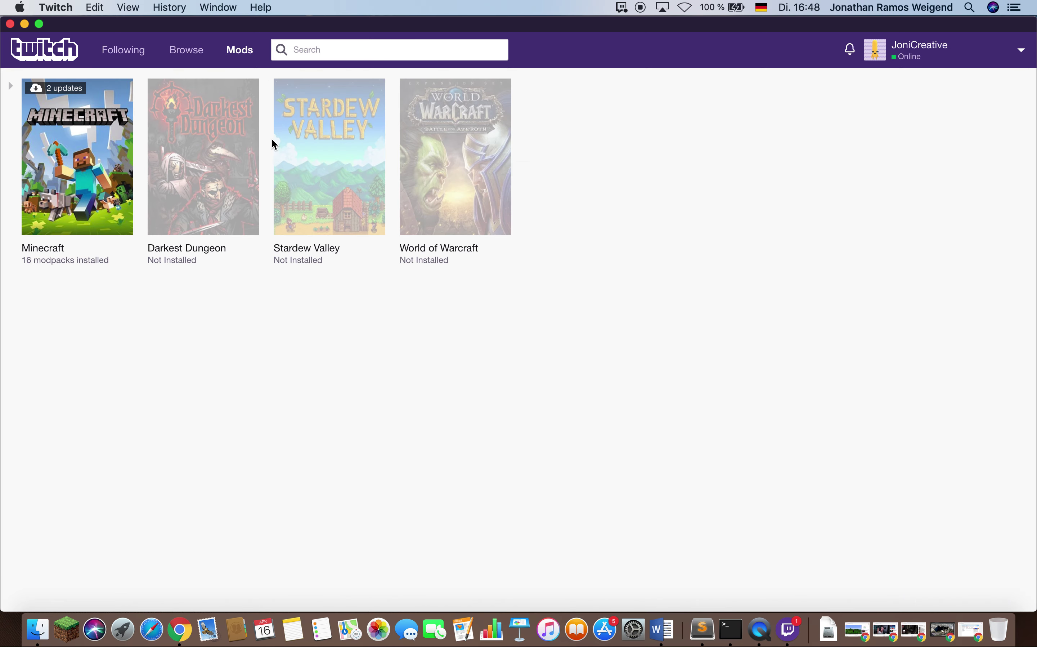
pyautogui.click(238, 51)
pyautogui.click(185, 49)
pyautogui.click(236, 52)
pyautogui.click(83, 199)
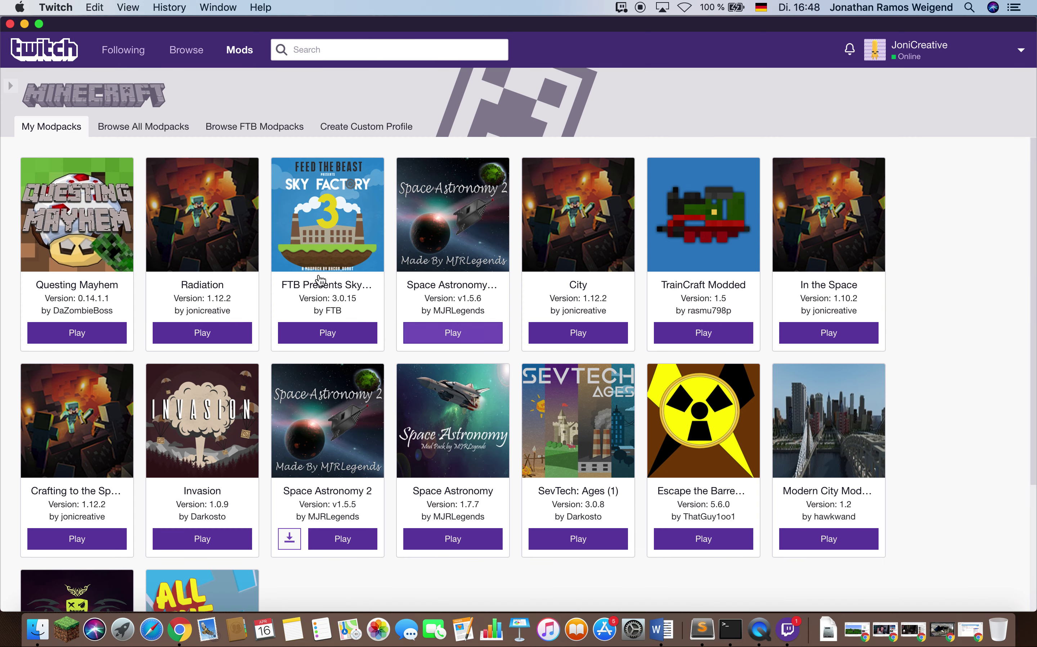
pyautogui.scroll(-4, 552, 266)
pyautogui.scroll(4, 552, 266)
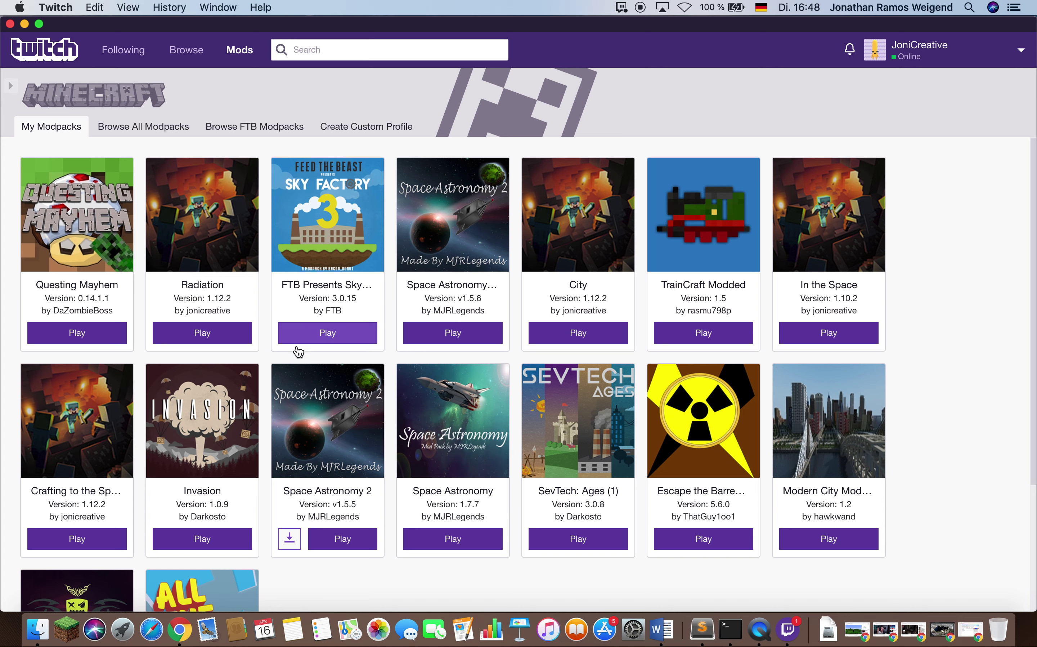
pyautogui.scroll(-4, 714, 292)
pyautogui.scroll(4, 467, 476)
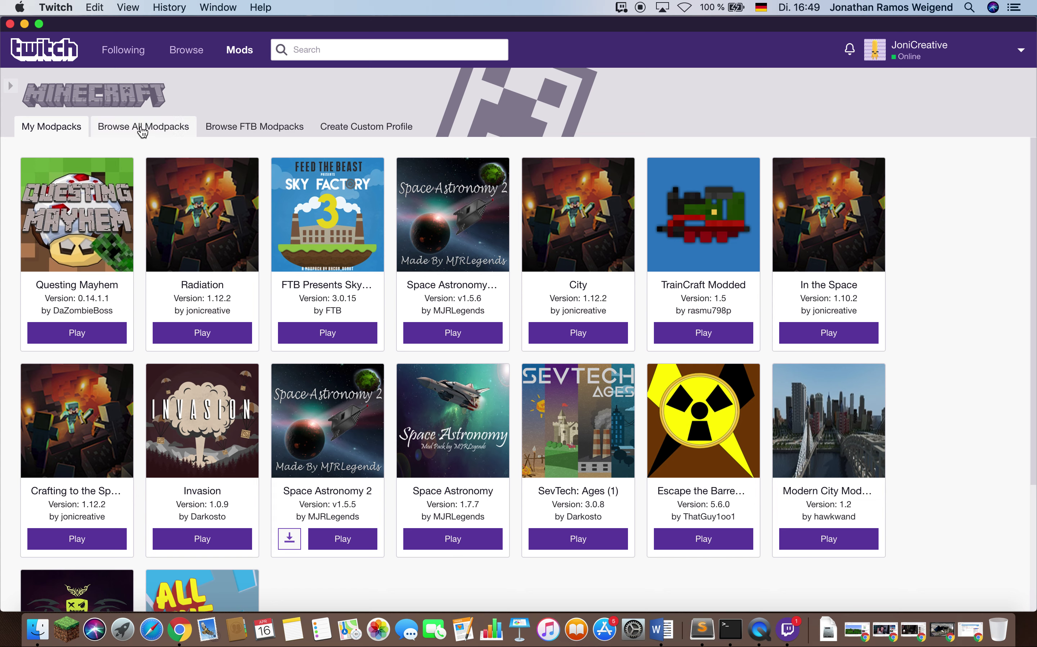
# - Examine the Feed The Beast modpacks offered for Minecraft, sorted by Featured for all versions
pyautogui.click(154, 128)
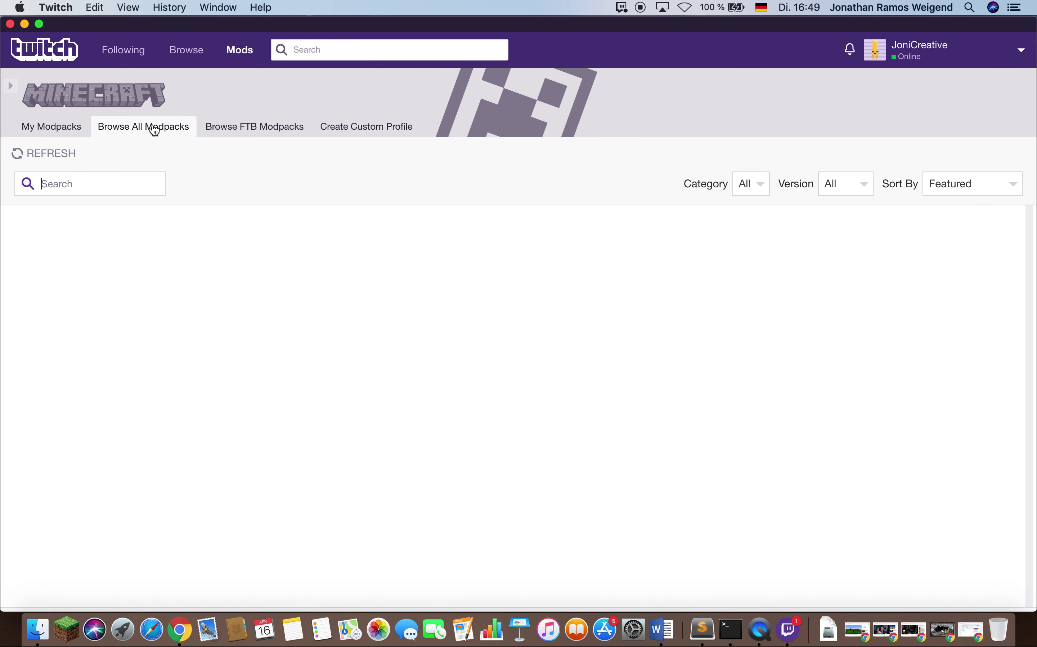
pyautogui.click(238, 127)
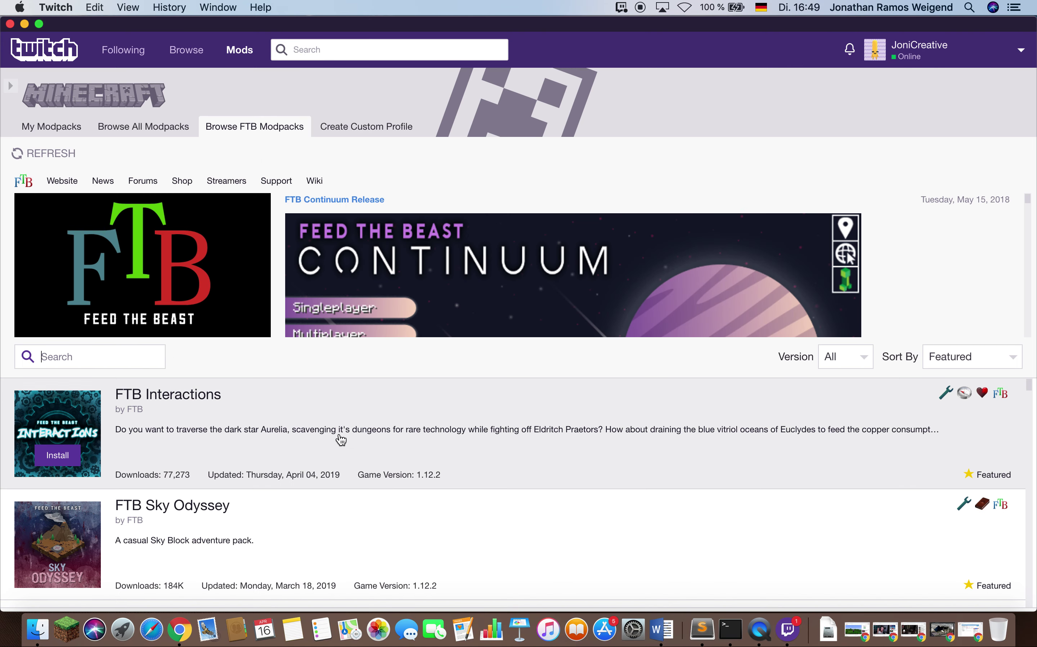
pyautogui.scroll(-10, 340, 438)
pyautogui.scroll(-5, 340, 438)
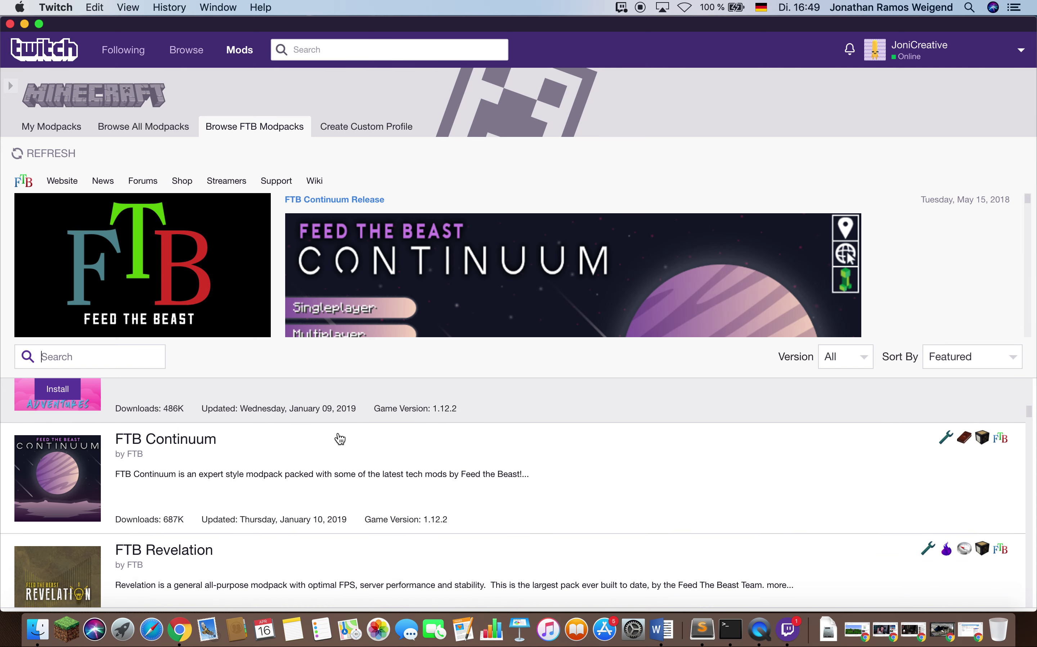
pyautogui.scroll(-8, 390, 448)
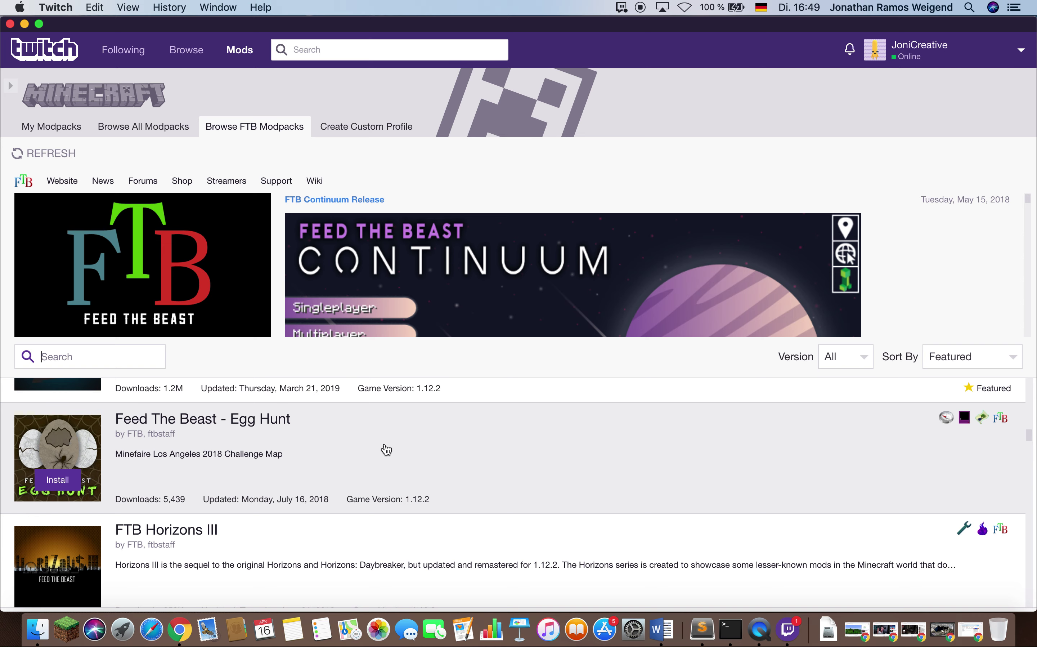
pyautogui.scroll(-2, 386, 449)
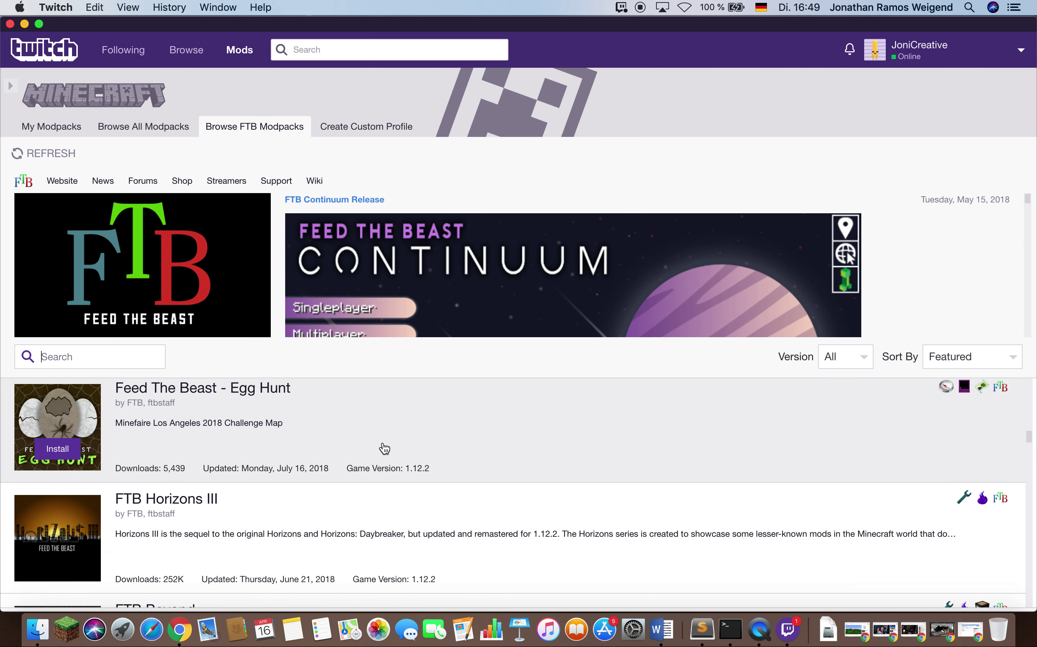
pyautogui.scroll(-4, 354, 486)
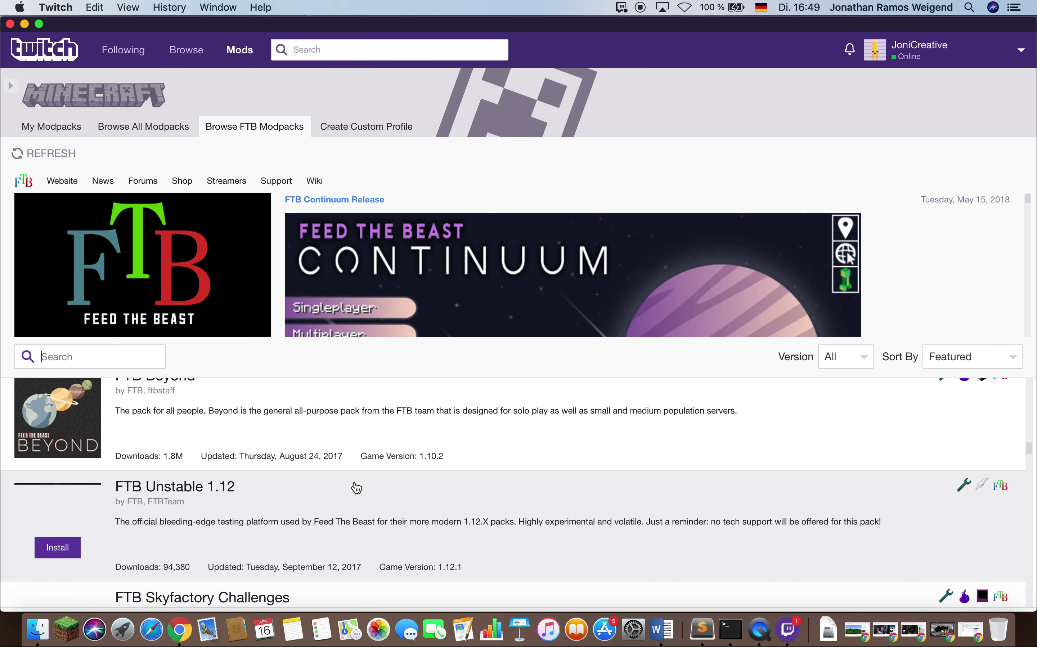
pyautogui.scroll(-5, 356, 483)
pyautogui.scroll(-3, 355, 472)
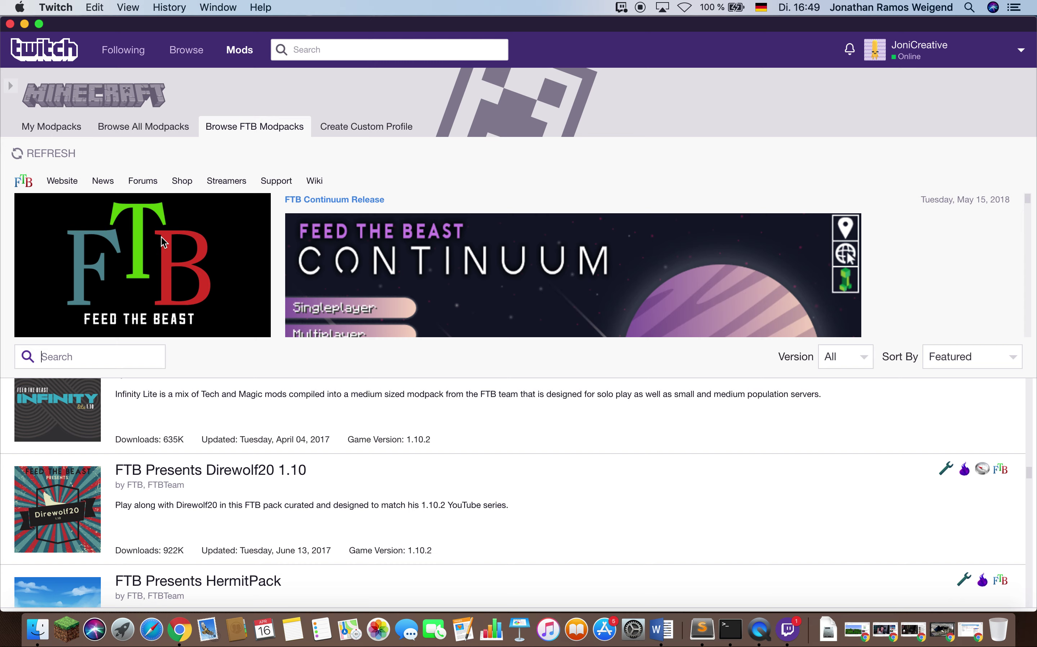
# - Look through the full list of Minecraft modpacks, with all categories and versions sorted by Featured
pyautogui.click(156, 130)
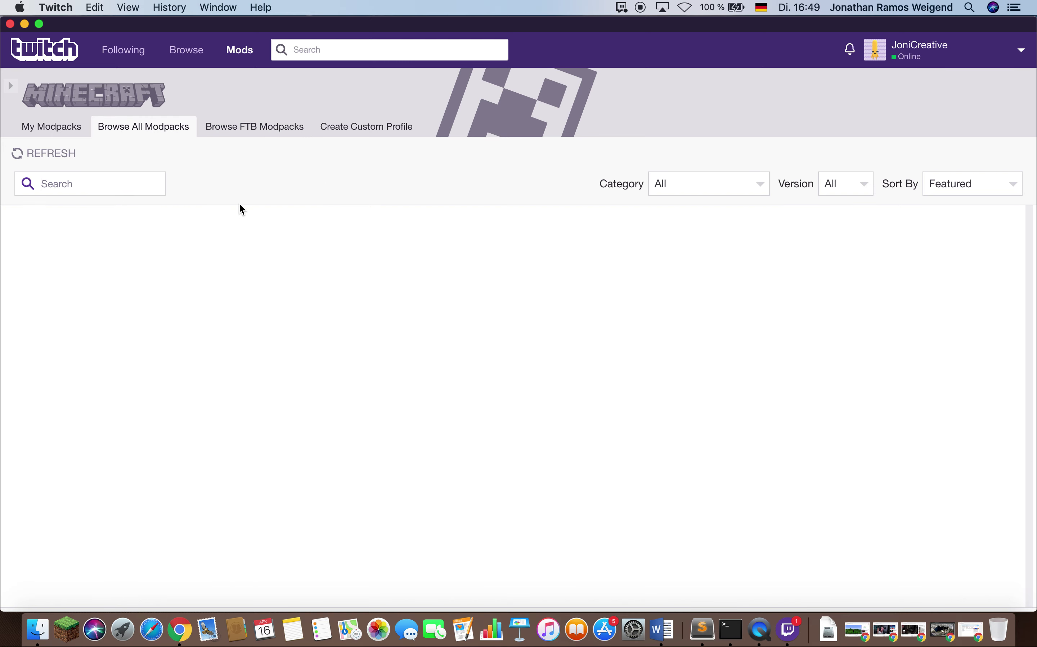
pyautogui.scroll(-10, 442, 392)
pyautogui.moveTo(79, 496)
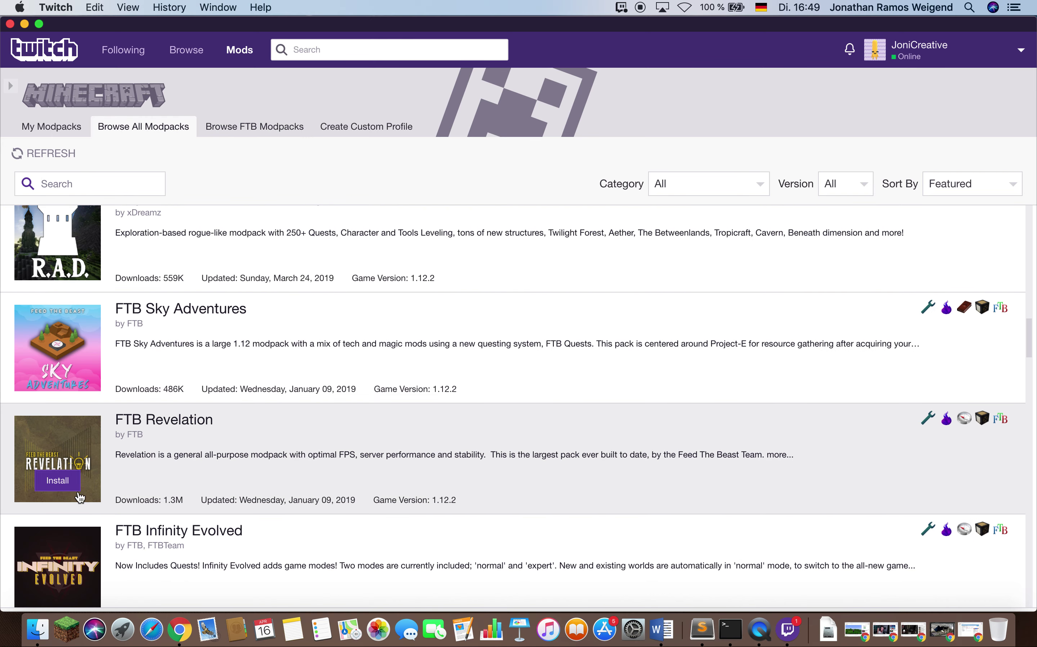
pyautogui.scroll(-5, 448, 519)
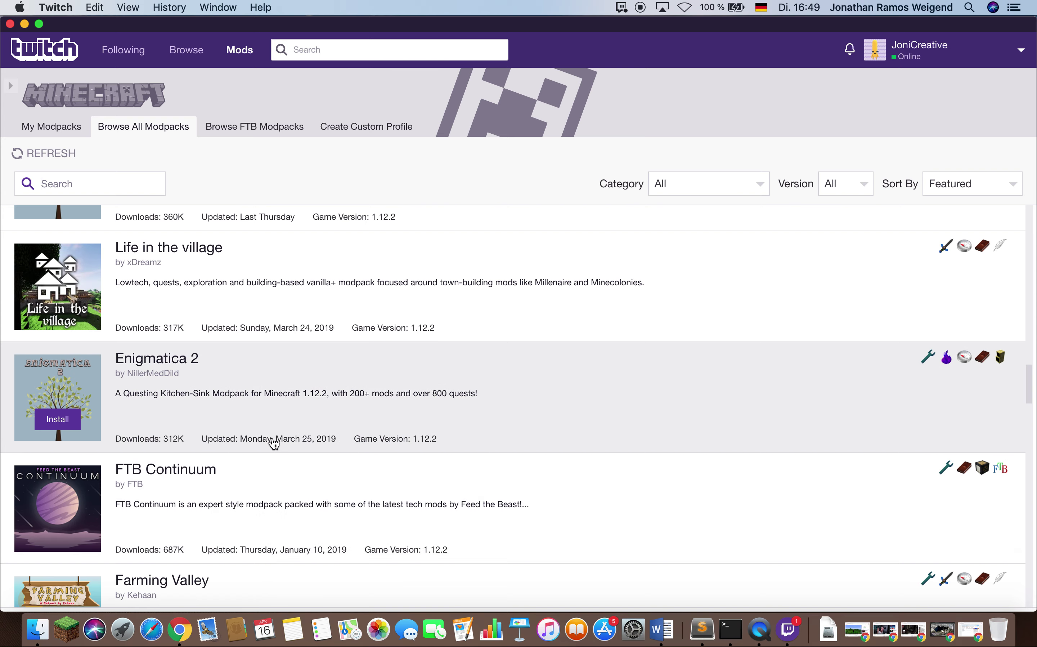
pyautogui.scroll(15, 274, 444)
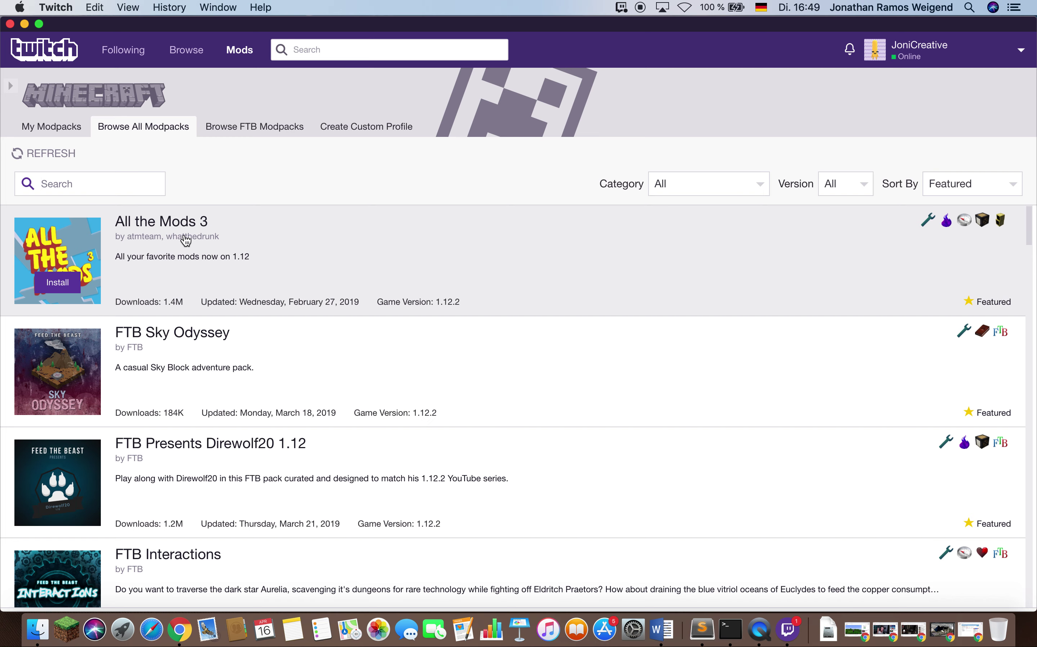
pyautogui.scroll(-2, 265, 303)
pyautogui.scroll(2, 262, 301)
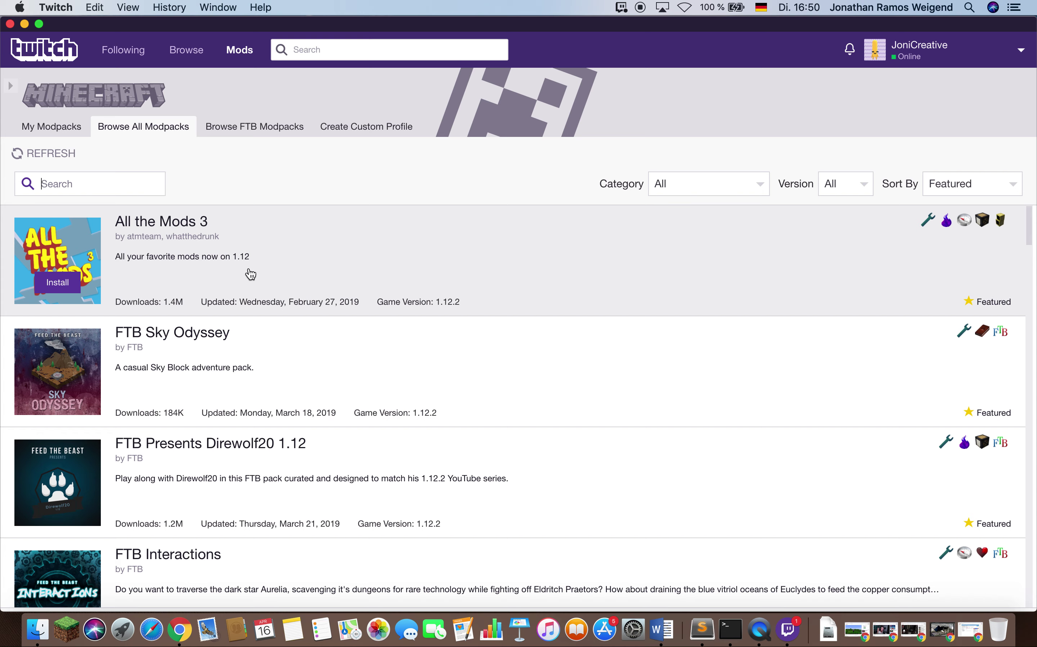
# - Open the details of the All the Mods 3 modpack and read through its overview
pyautogui.click(249, 274)
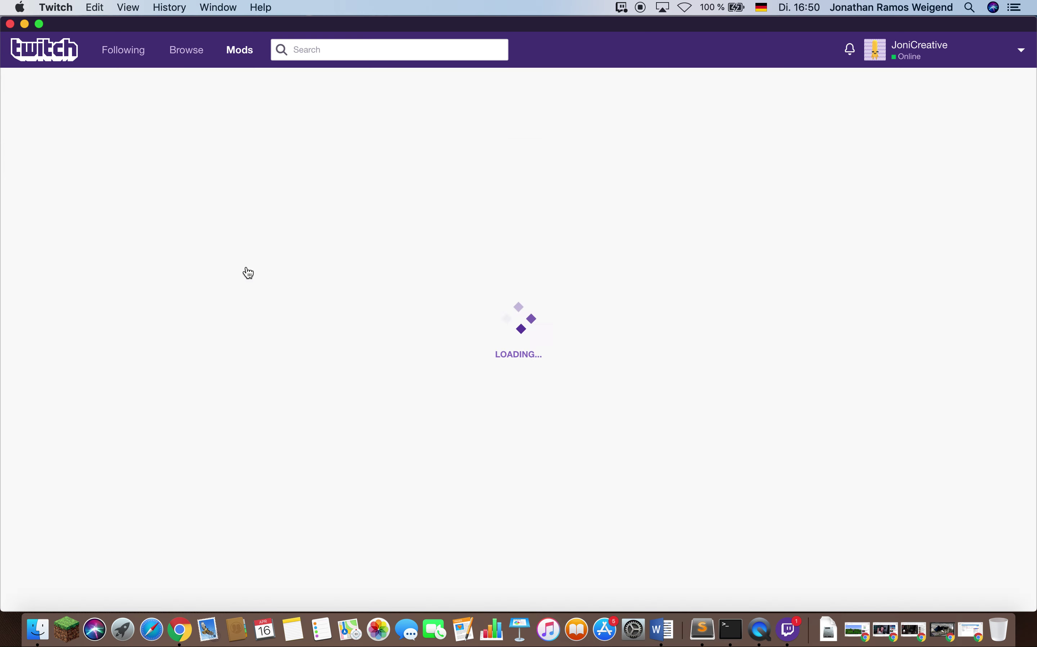
pyautogui.scroll(-5, 417, 331)
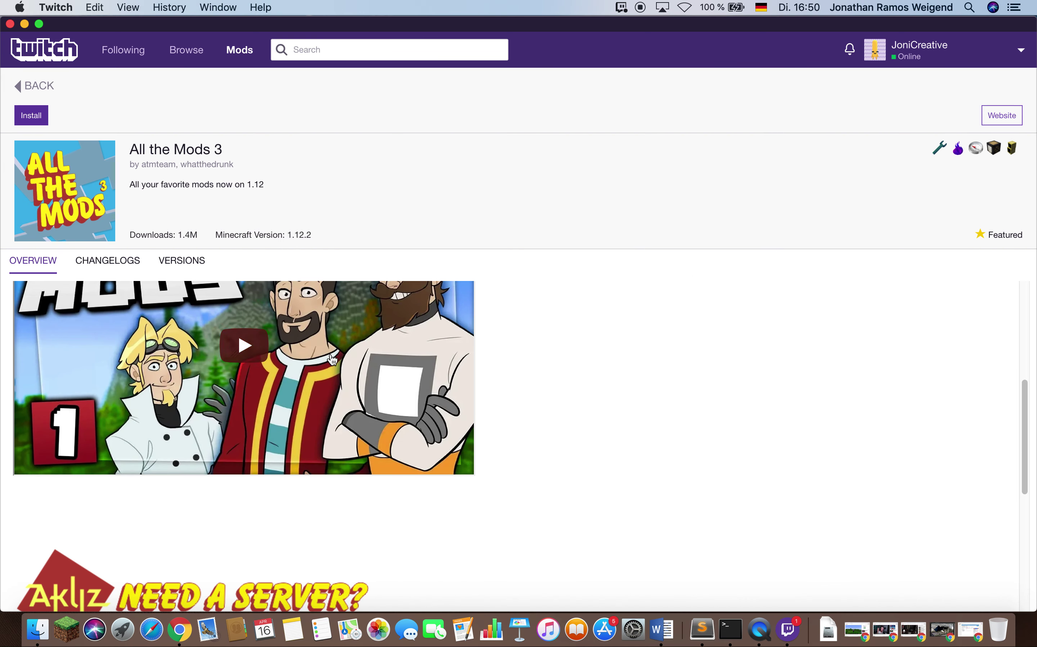
pyautogui.scroll(3, 398, 352)
pyautogui.scroll(-4, 299, 360)
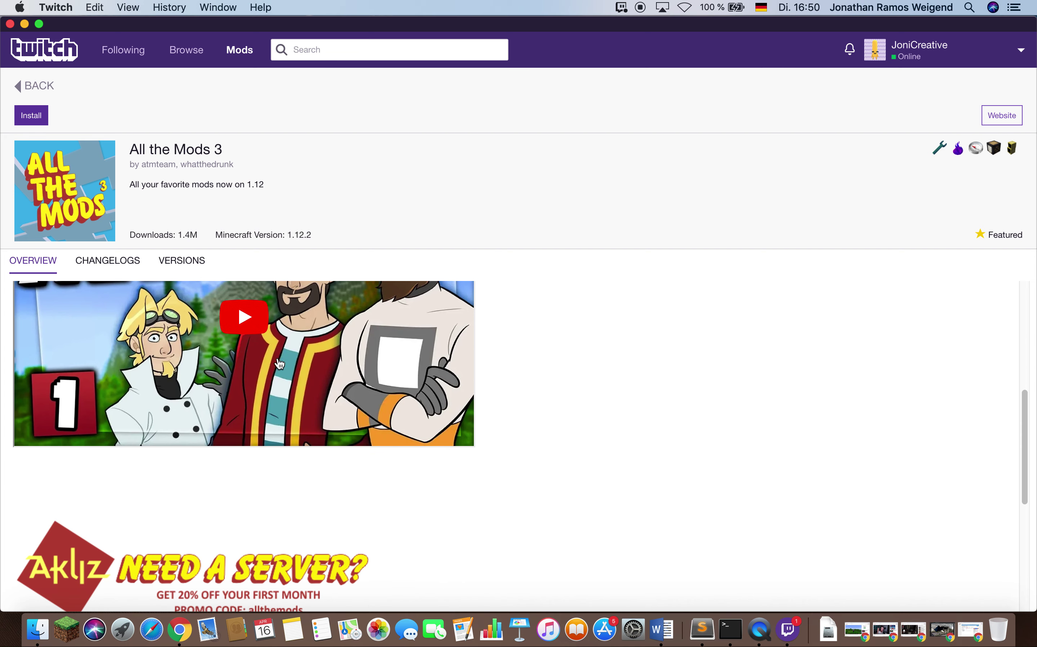
pyautogui.scroll(-6, 280, 364)
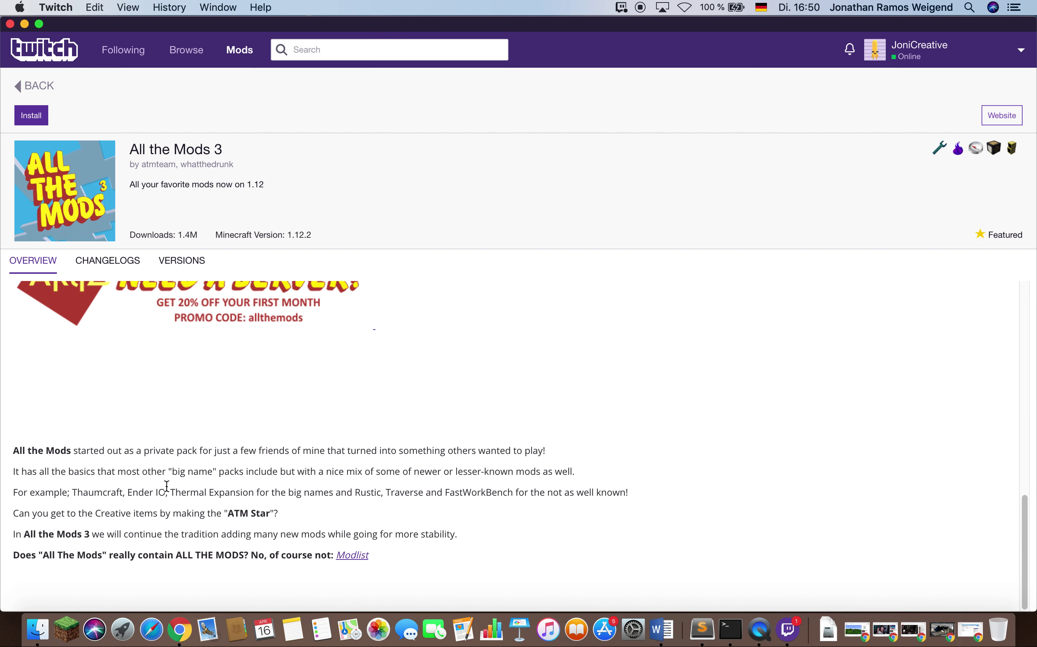
pyautogui.scroll(6, 555, 471)
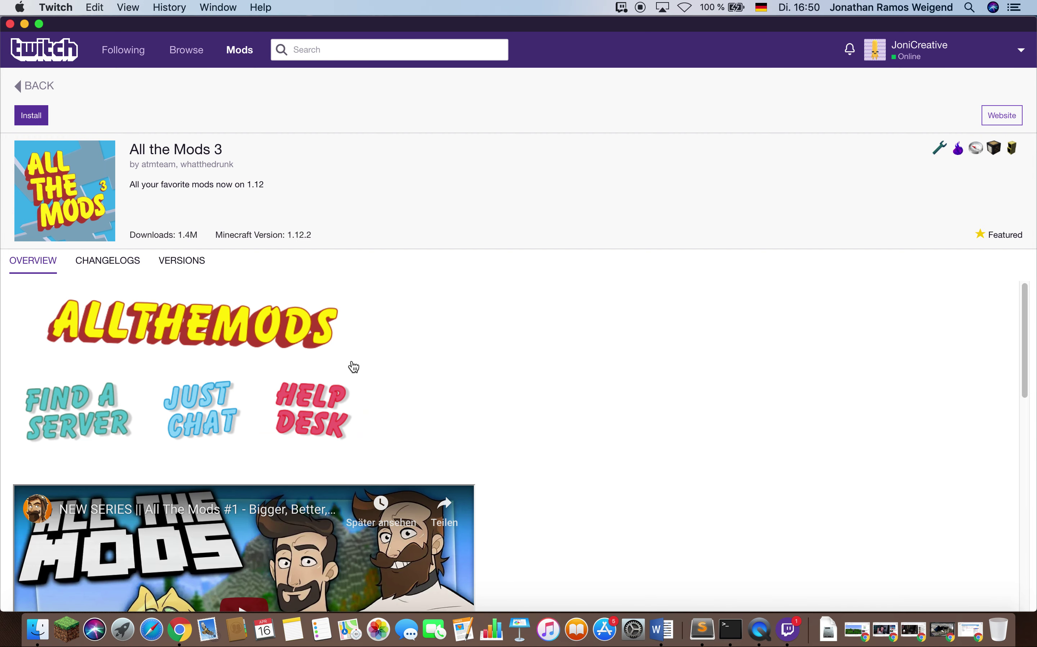
pyautogui.scroll(-10, 364, 368)
pyautogui.scroll(10, 442, 390)
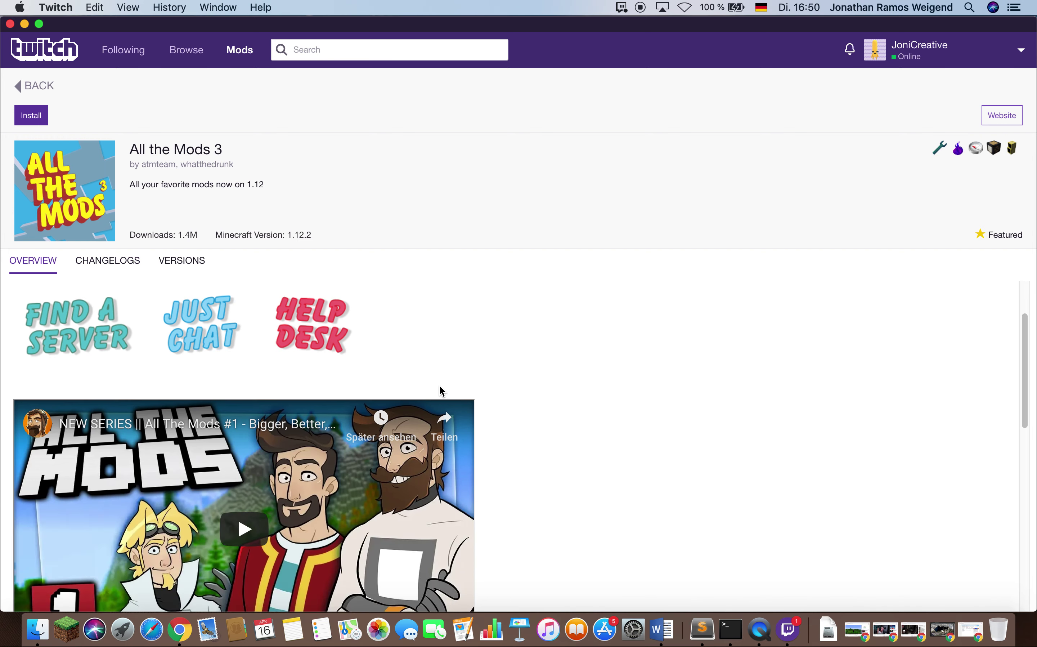
# - Check the changelogs and available versions of All the Mods 3, and return to the modpack list
pyautogui.click(98, 261)
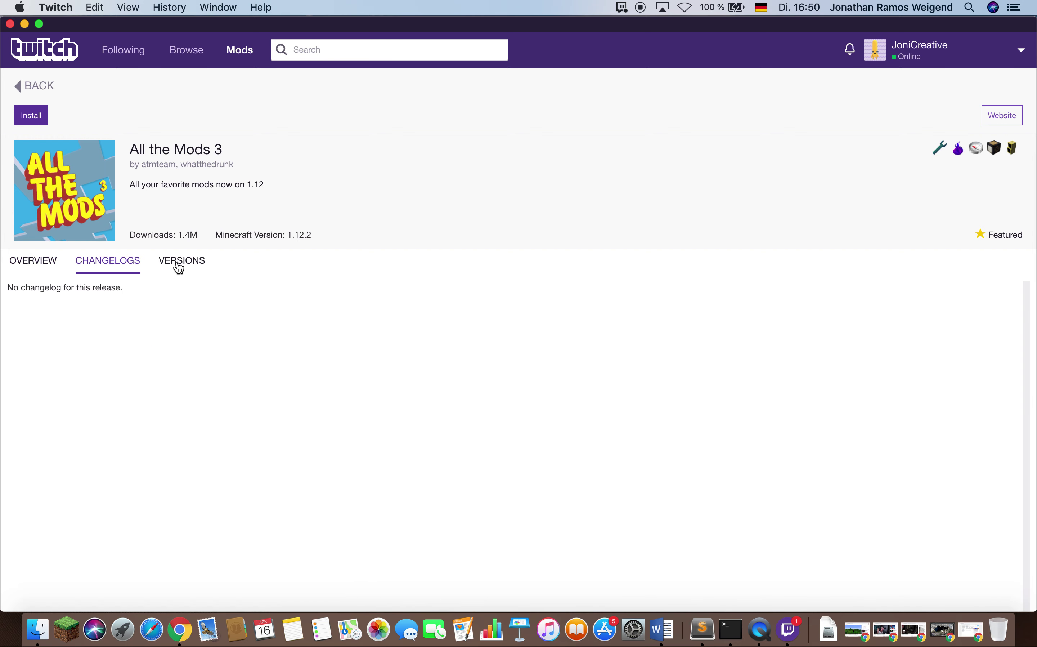
pyautogui.click(169, 268)
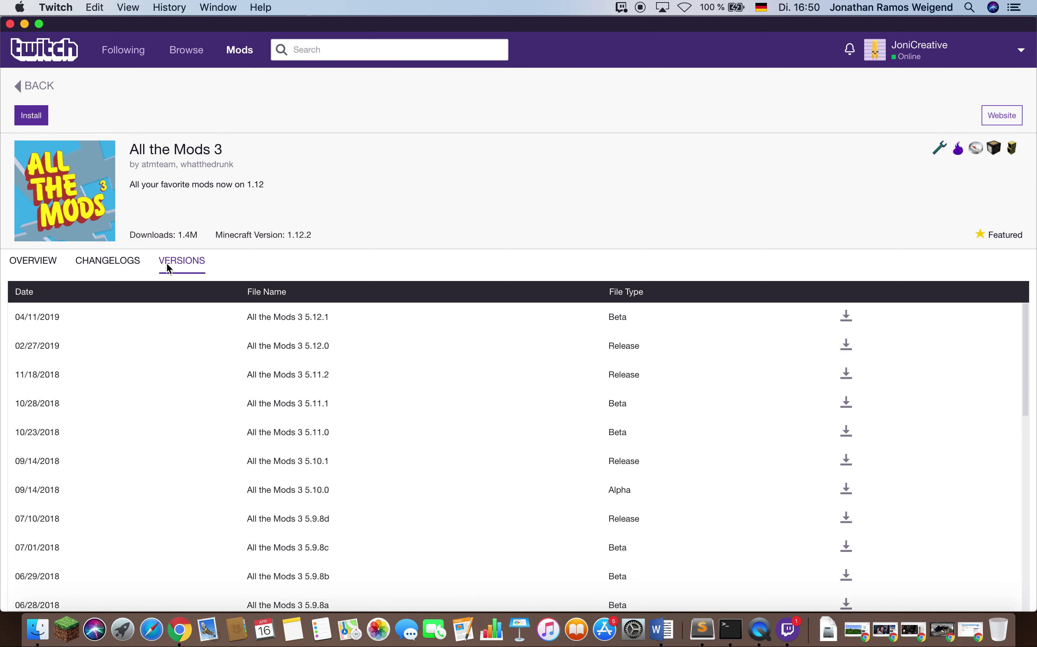
pyautogui.click(23, 257)
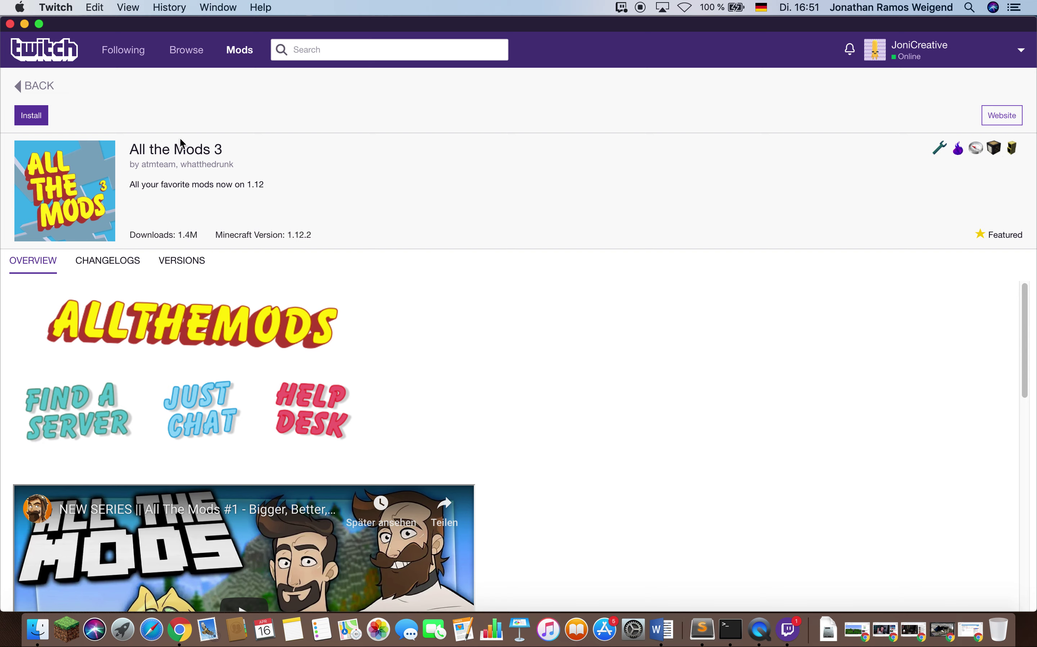
pyautogui.click(43, 87)
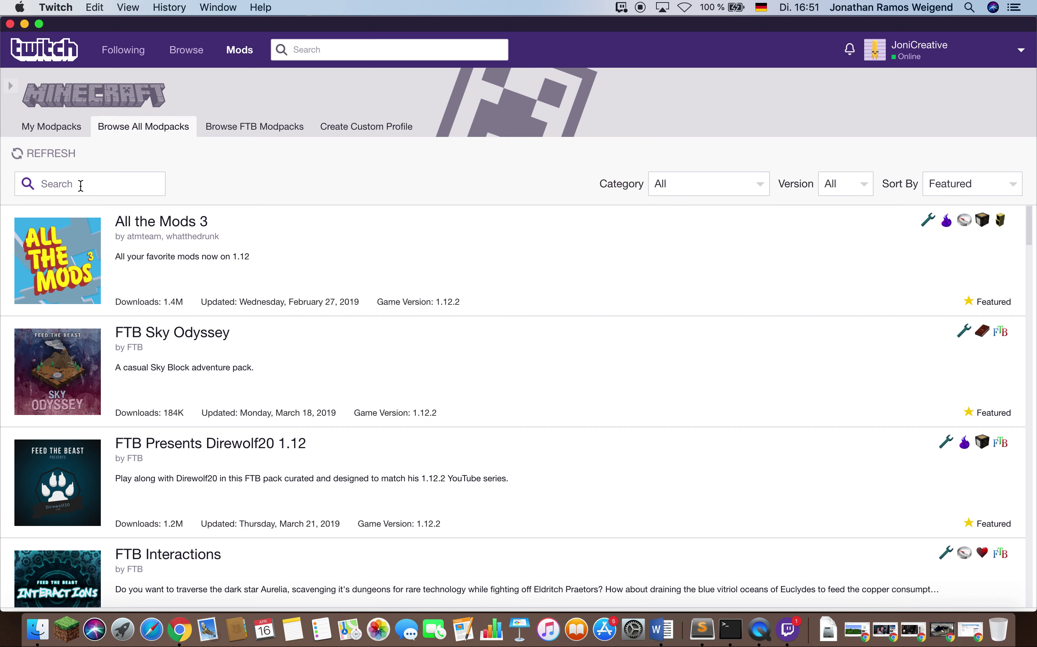
# - Search all modpacks for "forever" and restrict the category to Hardcore
pyautogui.write('forevr')
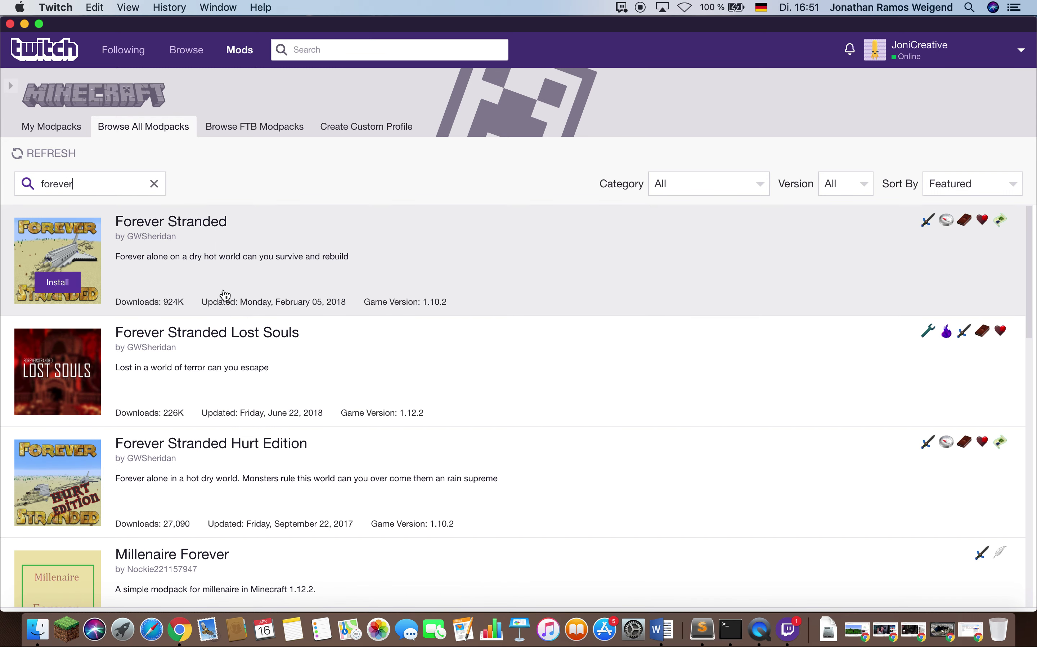
pyautogui.click(763, 191)
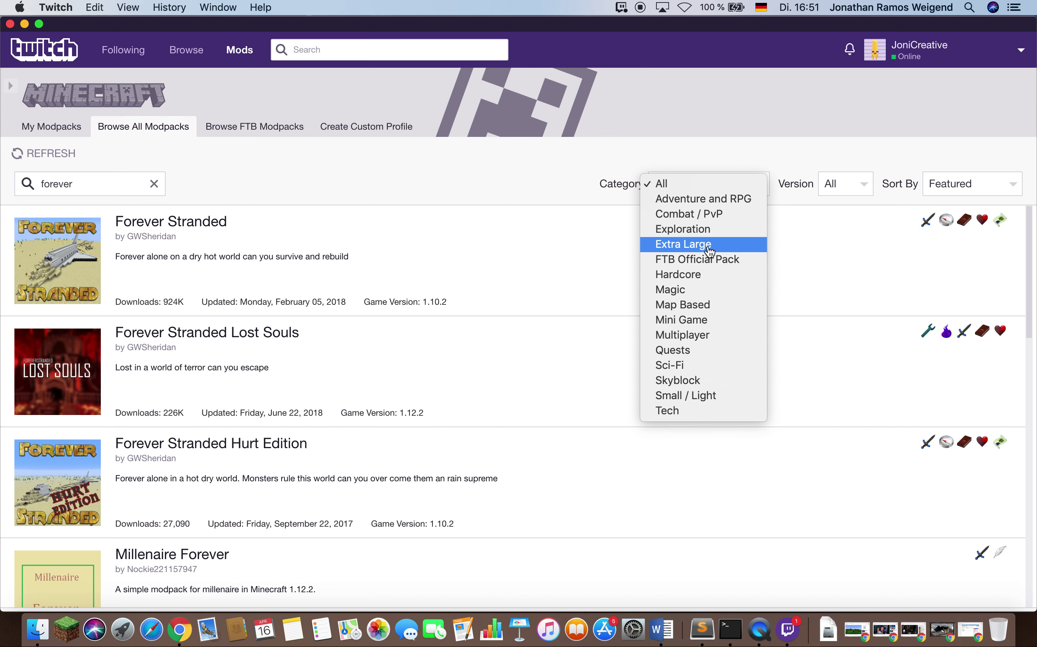
pyautogui.click(722, 275)
# - Clear the search text and look through the modpacks in the Hardcore category
pyautogui.click(95, 184)
pyautogui.press('BackSpace')
pyautogui.press('BackSpace')
pyautogui.press('BackSpace')
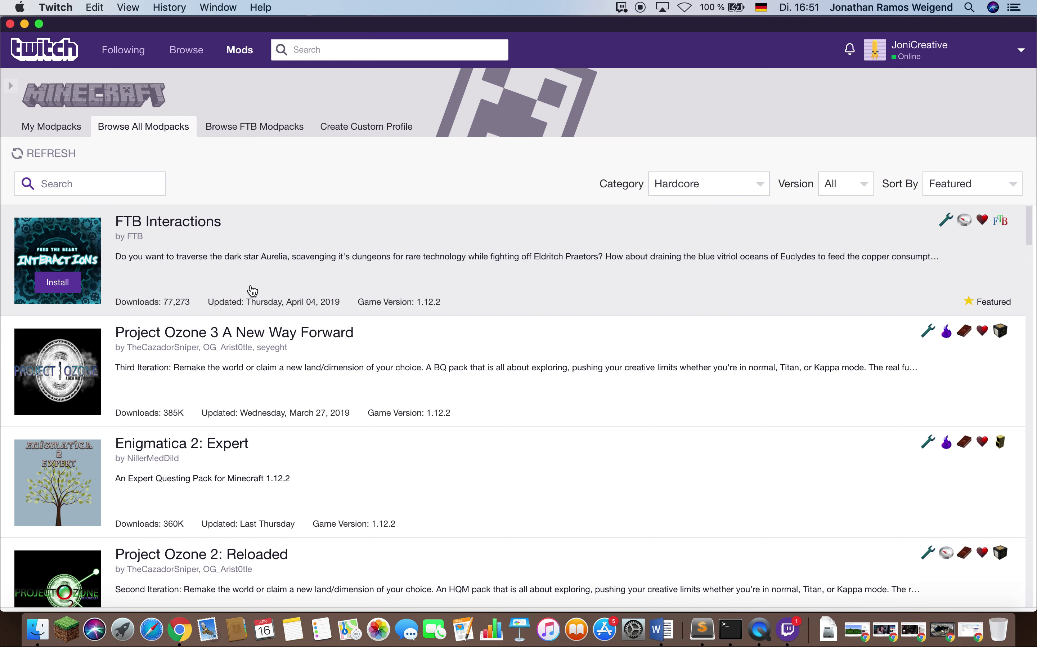
pyautogui.scroll(-10, 250, 289)
pyautogui.scroll(-10, 233, 370)
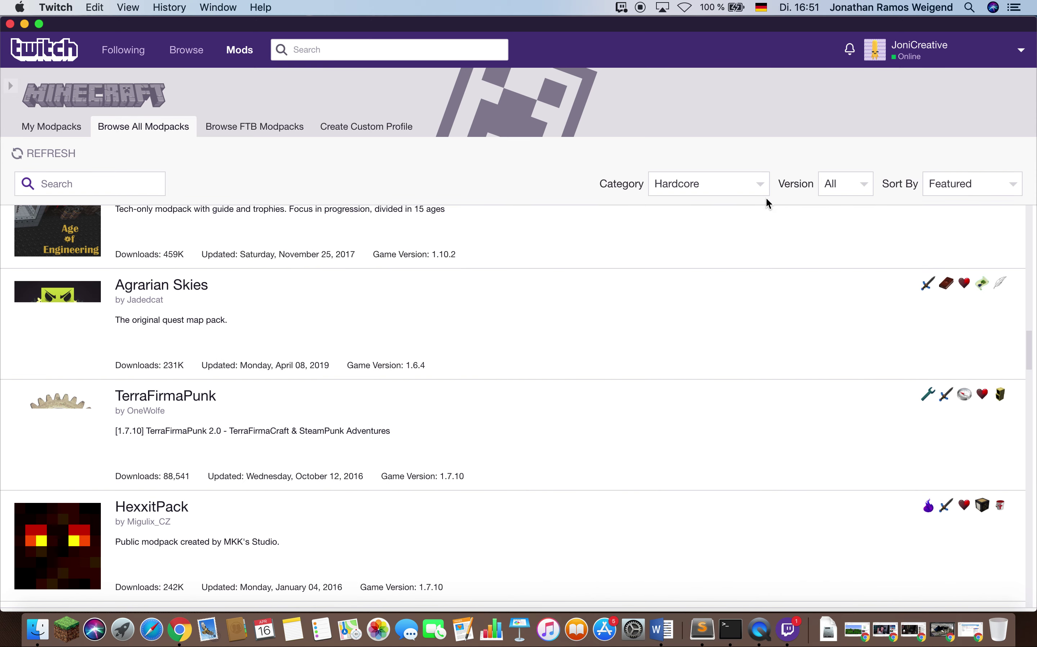
# - Filter the modpacks by Multiplayer, change the category to Quests, and limit the version to 1.9.3
pyautogui.click(752, 187)
pyautogui.click(722, 244)
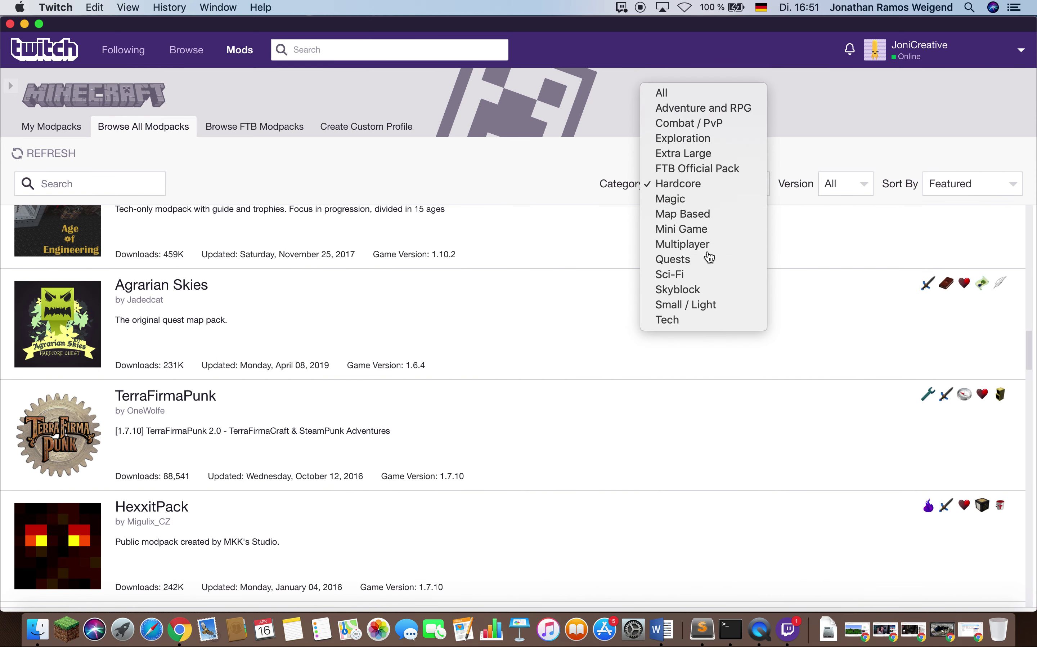
pyautogui.click(762, 182)
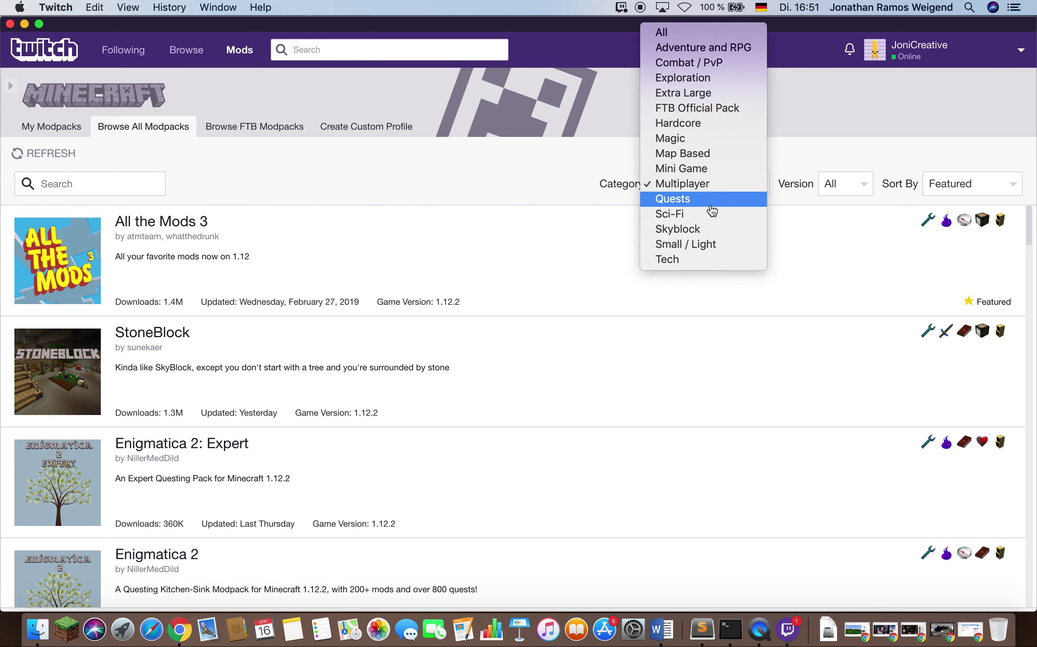
pyautogui.click(710, 200)
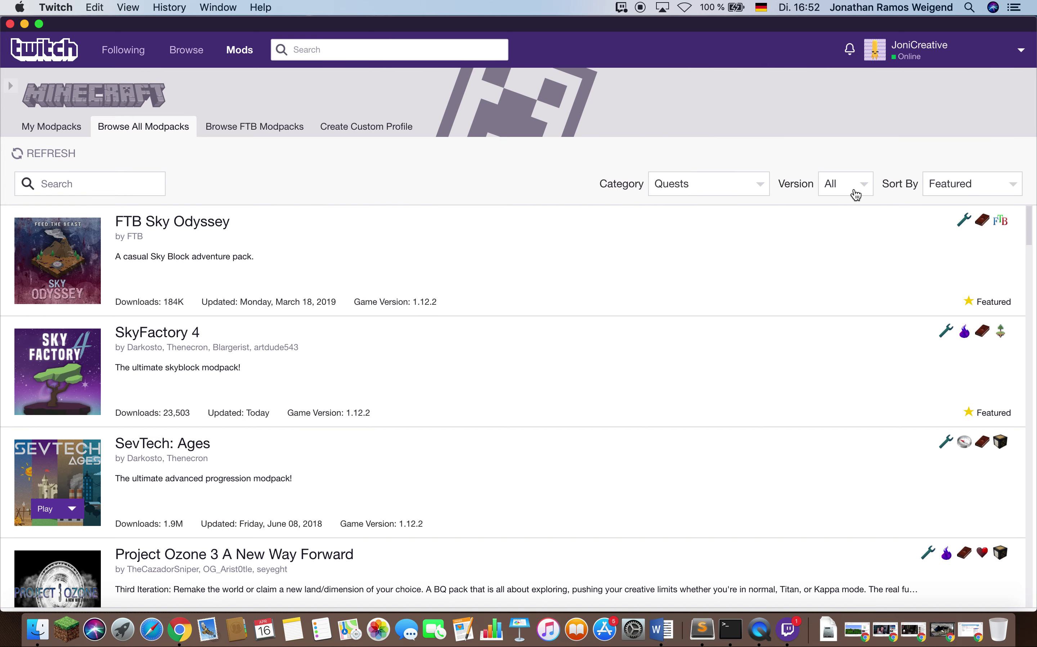
pyautogui.click(856, 192)
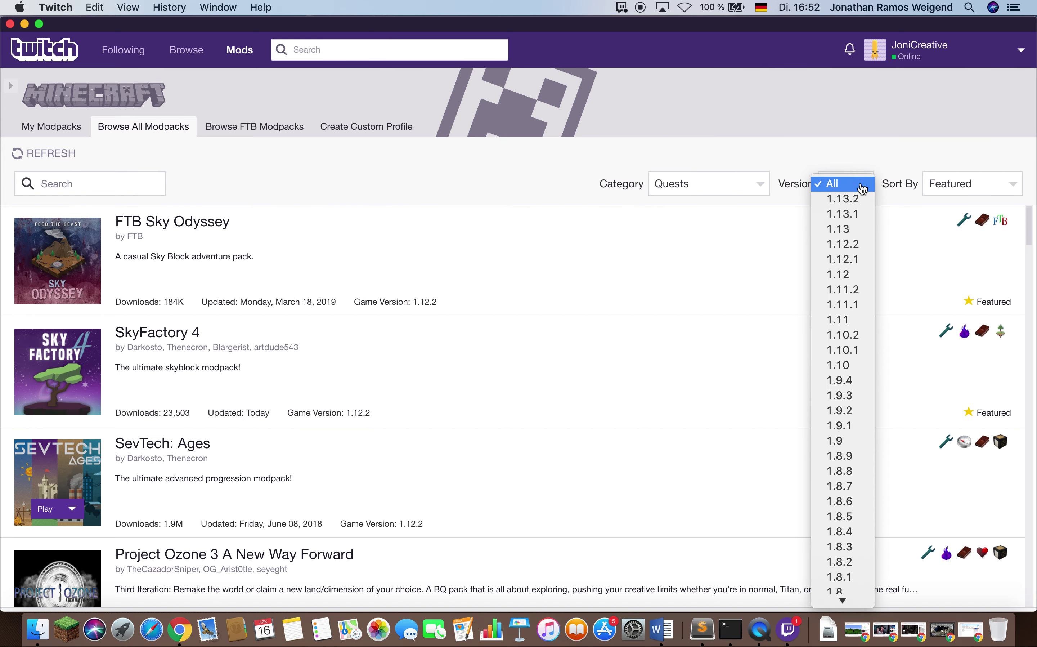
pyautogui.click(853, 397)
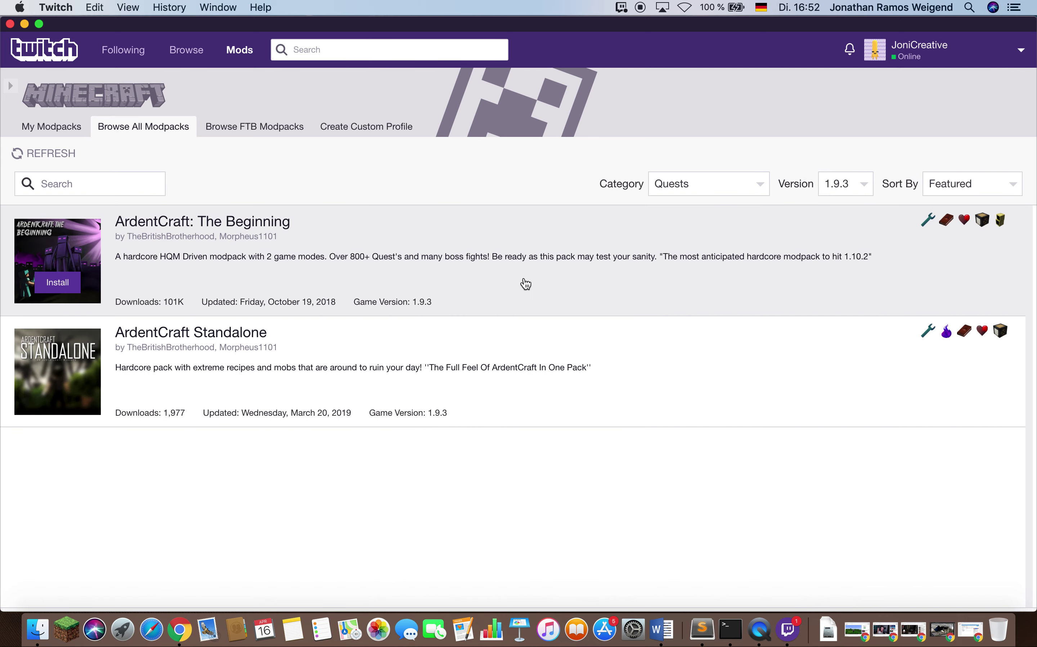
# - Sort the filtered quest modpacks by Popularity, and re-sort them by Name
pyautogui.click(1014, 189)
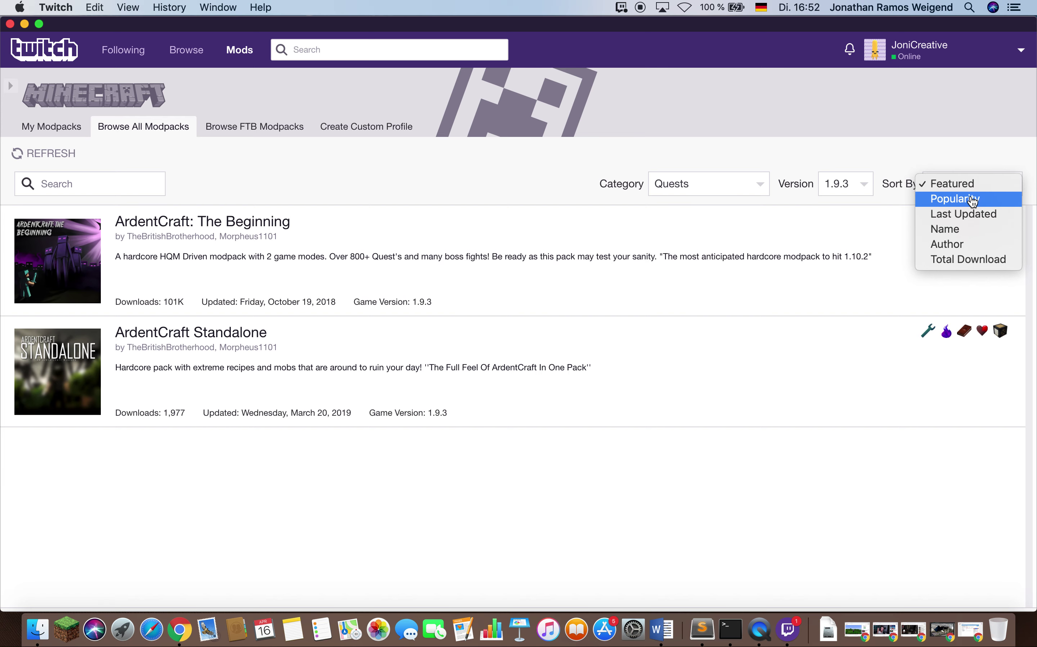
pyautogui.click(977, 200)
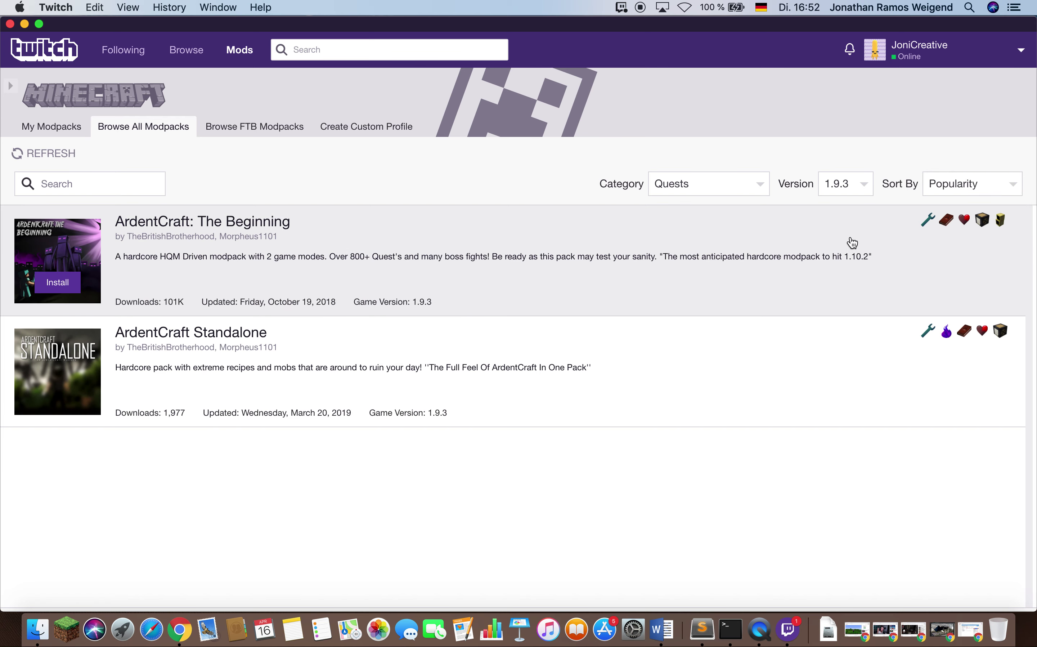
pyautogui.click(1013, 188)
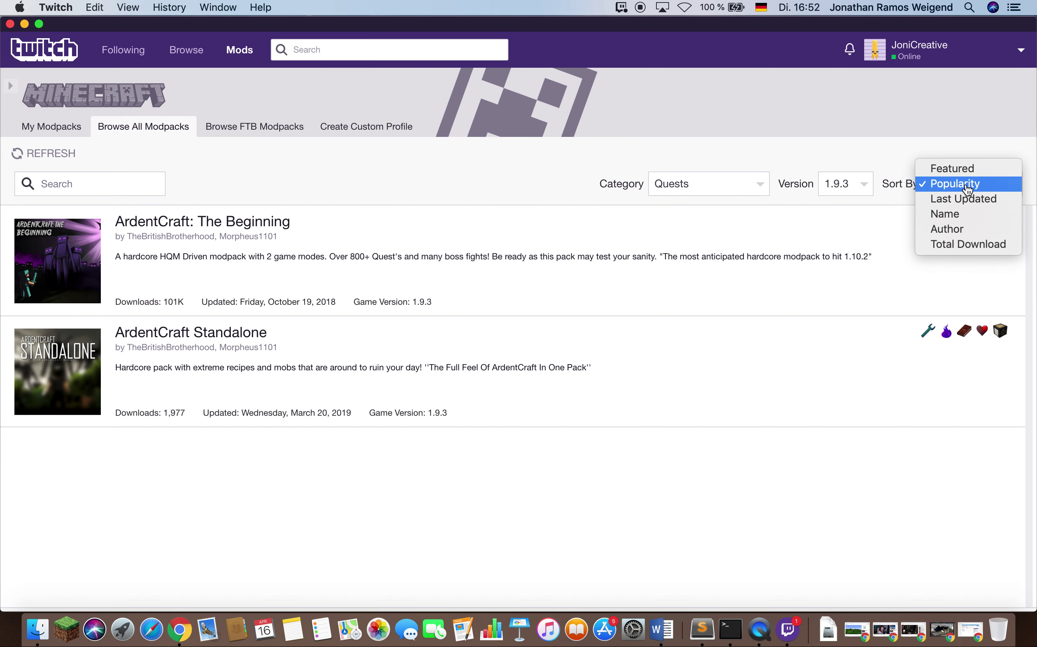
pyautogui.click(941, 214)
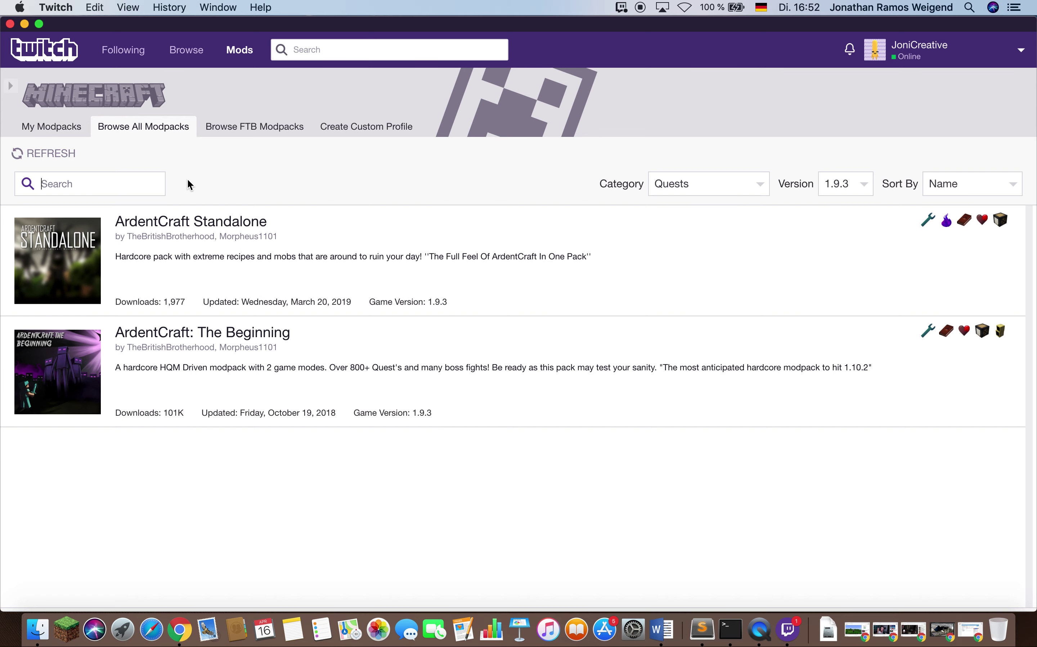
# - Set the version filter to All and the sorting to Featured, and look through the Quests modpacks
pyautogui.click(857, 186)
pyautogui.scroll(3, 853, 173)
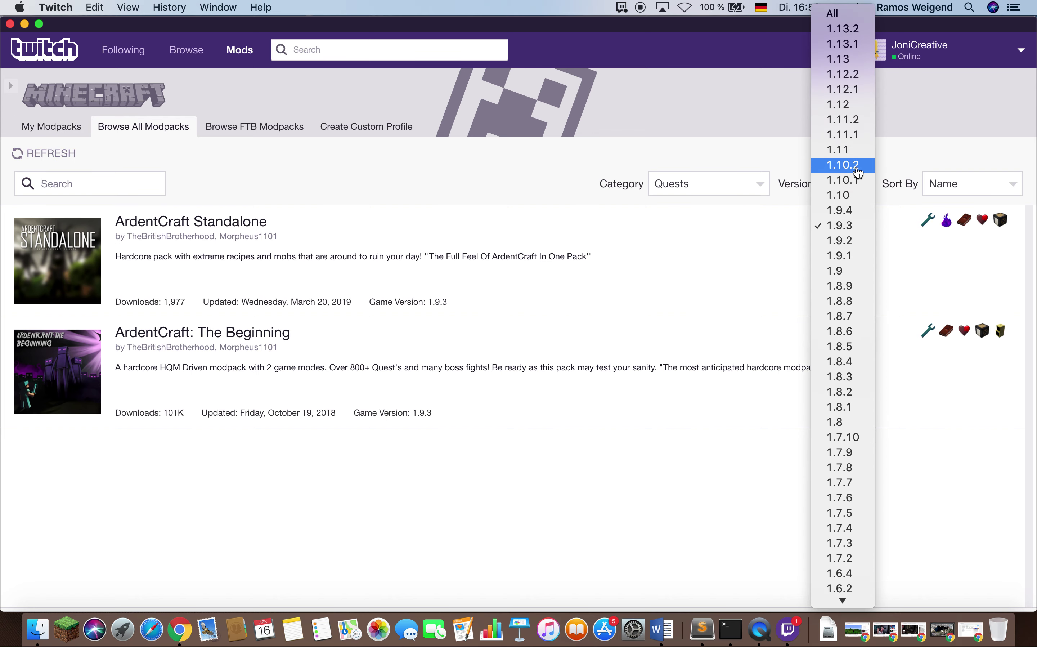
pyautogui.click(847, 17)
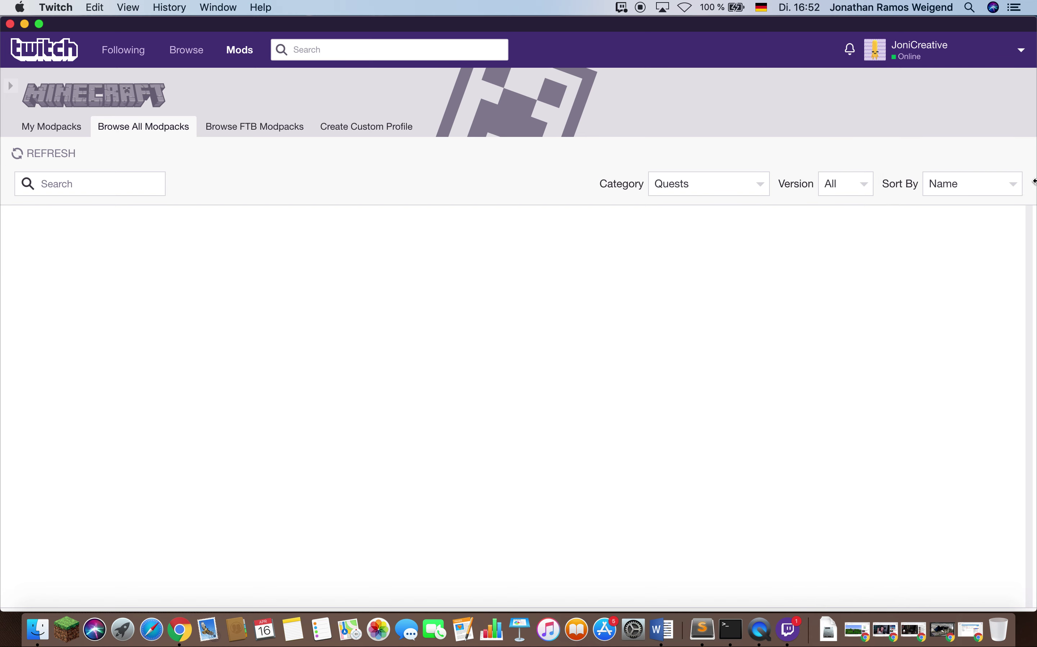
pyautogui.click(972, 184)
pyautogui.click(376, 220)
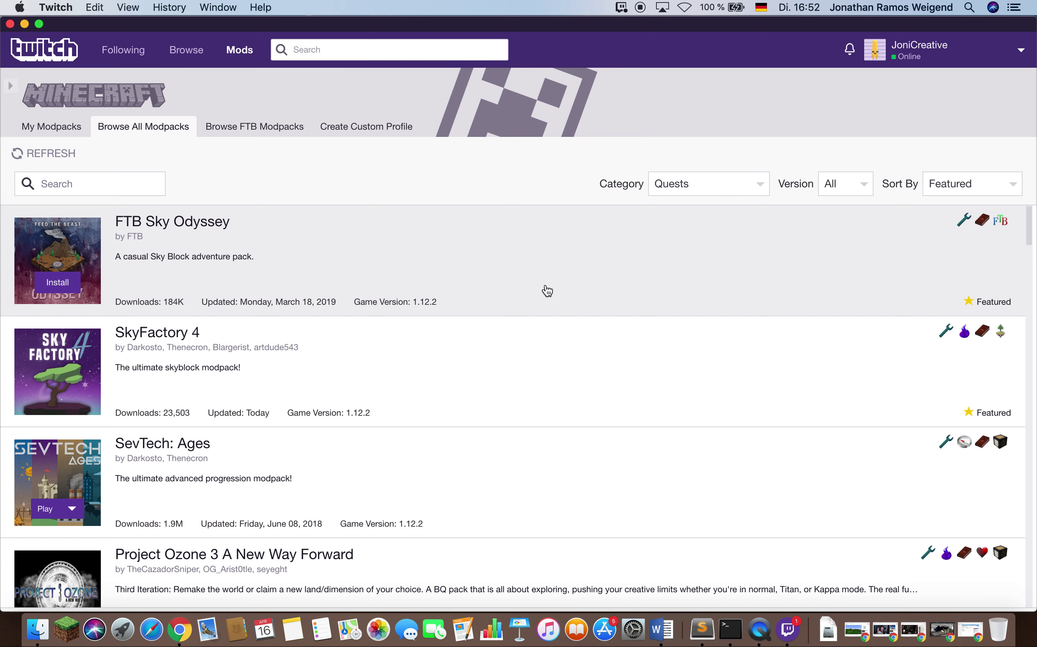
pyautogui.scroll(-3, 507, 295)
pyautogui.scroll(3, 508, 297)
pyautogui.scroll(-1, 327, 336)
pyautogui.scroll(-2, 327, 335)
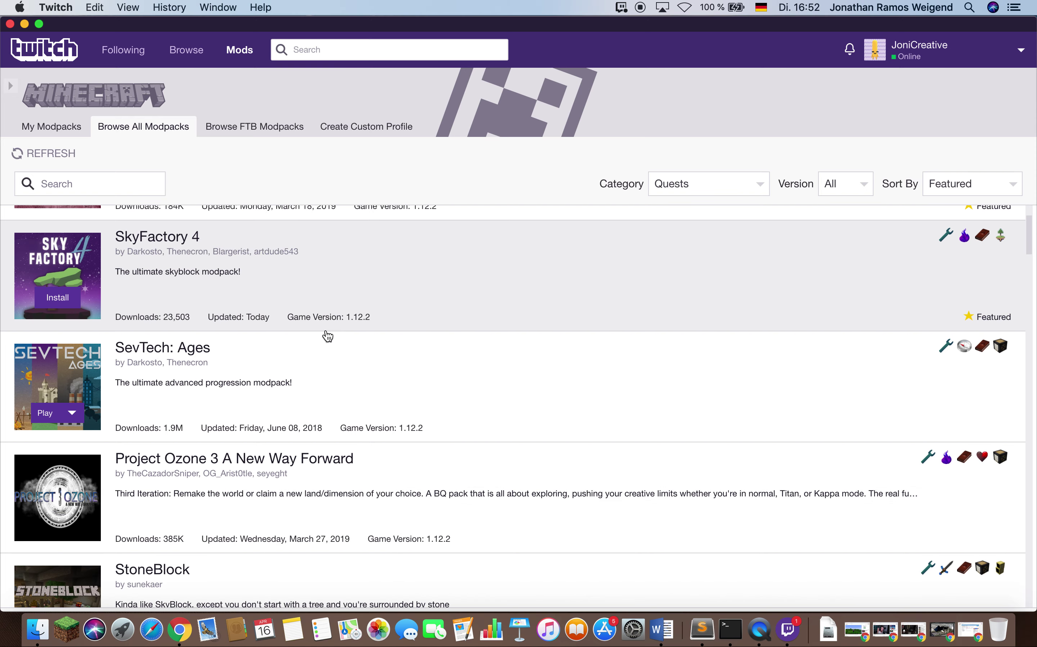
pyautogui.scroll(-5, 312, 370)
pyautogui.scroll(-10, 315, 368)
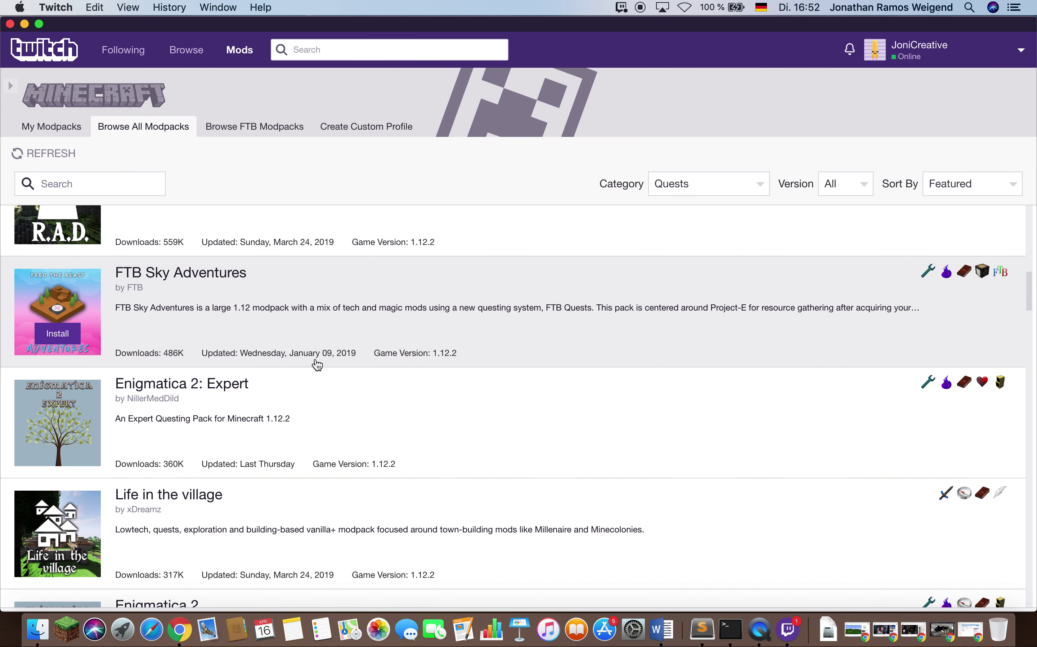
# - Start a new custom modpack profile and name it Tutorial
pyautogui.click(352, 133)
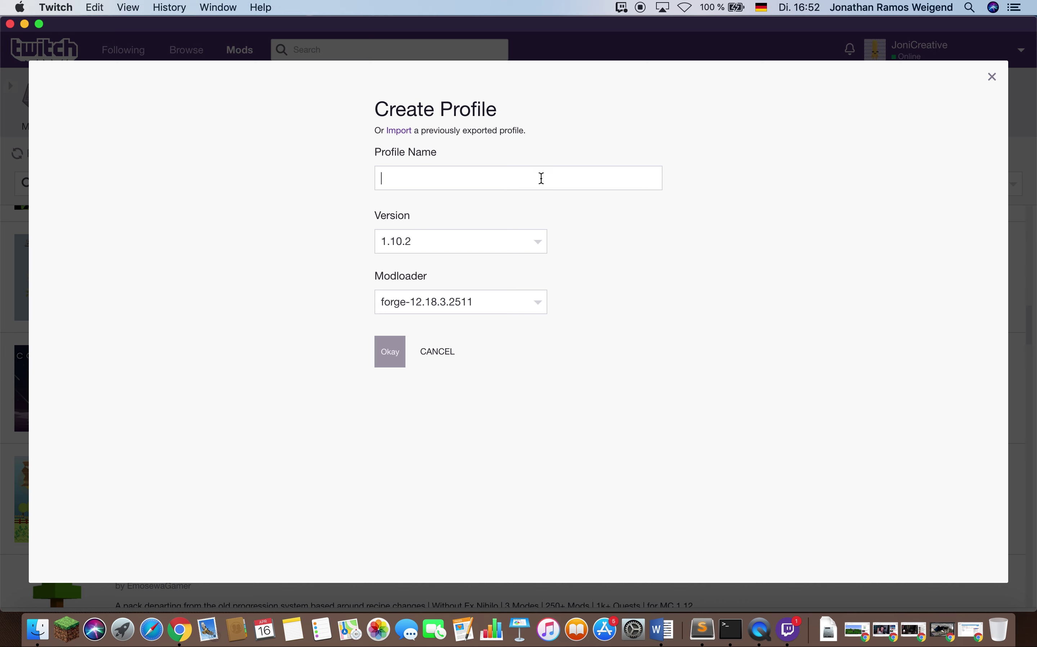
pyautogui.write('T')
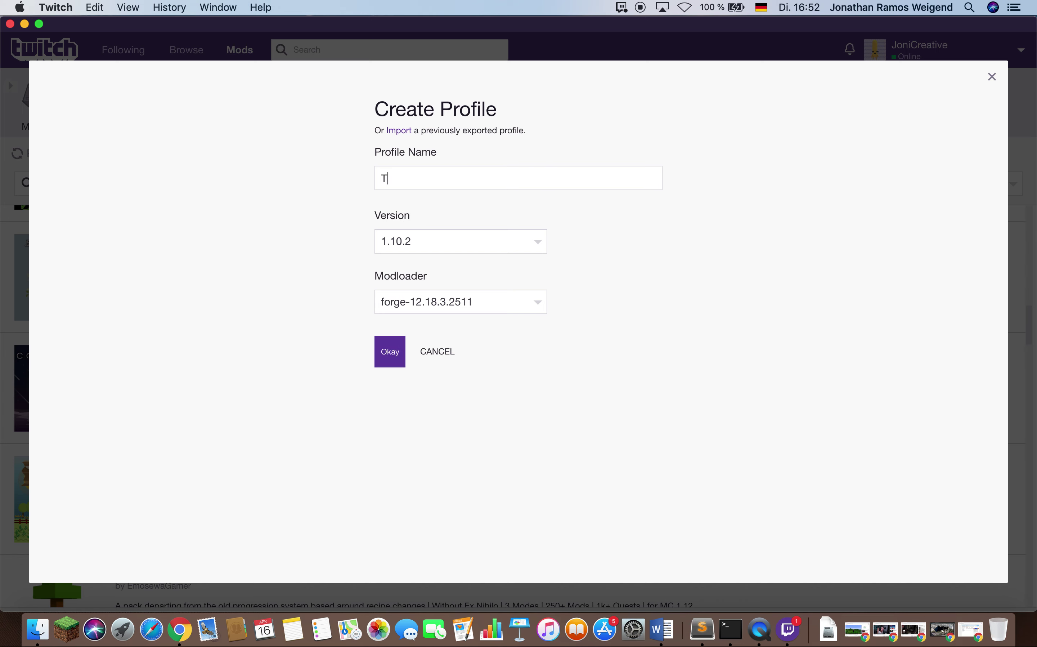
pyautogui.press('BackSpace')
pyautogui.write('est')
pyautogui.press('BackSpace')
pyautogui.press('BackSpace')
pyautogui.write('T')
pyautogui.press('BackSpace')
pyautogui.write('T')
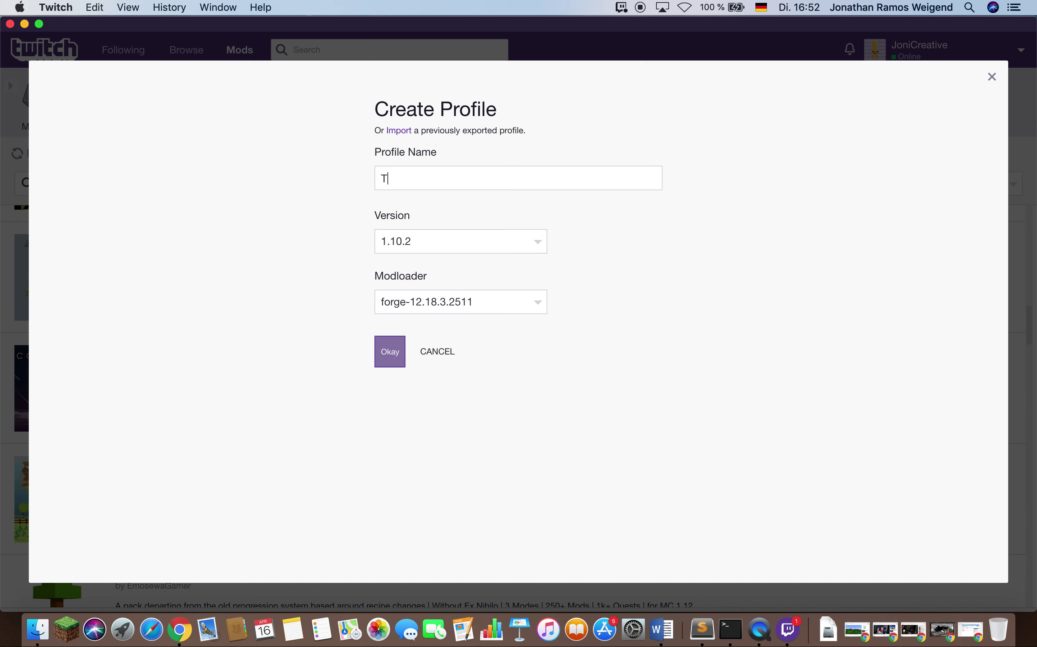
pyautogui.write('ur')
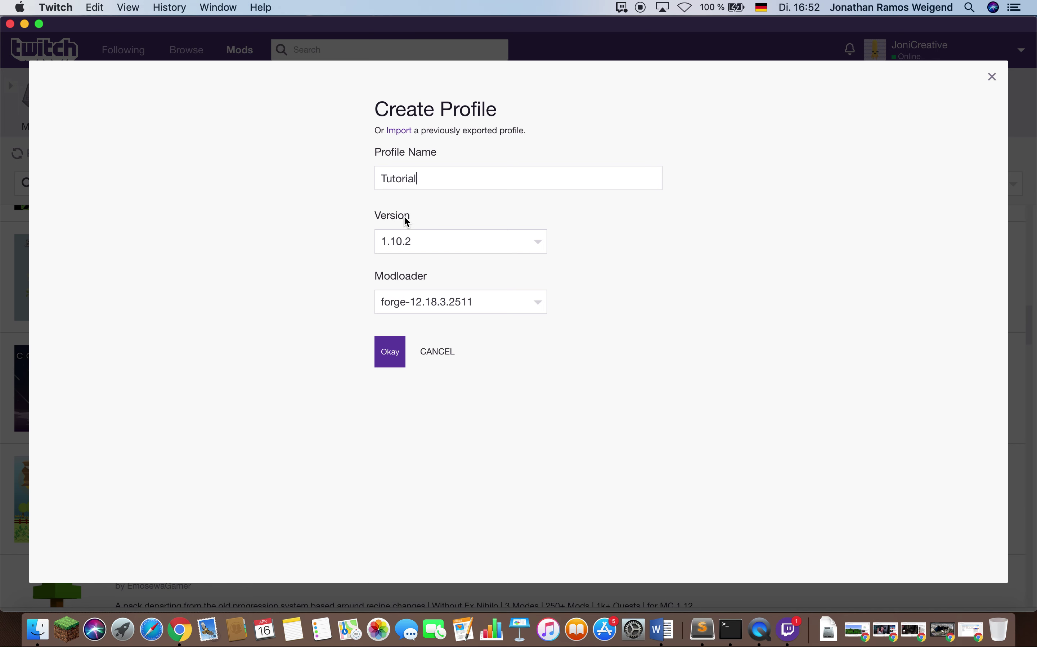
# - Set the profile's version to 1.12.2, keep forge-14.23.5.2836 as the modloader, and create the profile
pyautogui.click(531, 241)
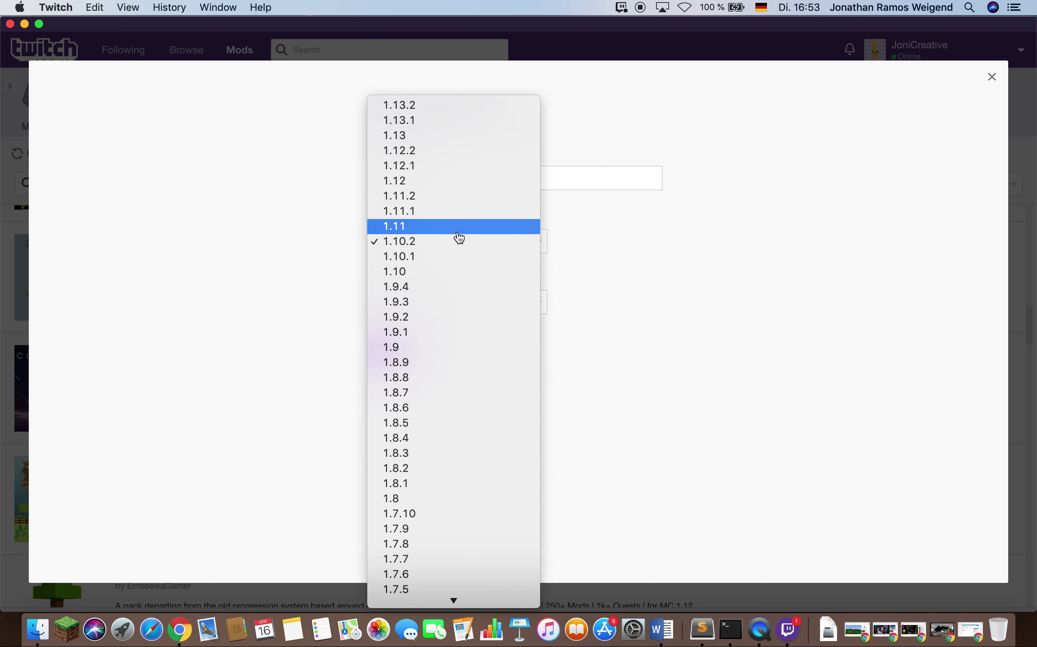
pyautogui.click(452, 153)
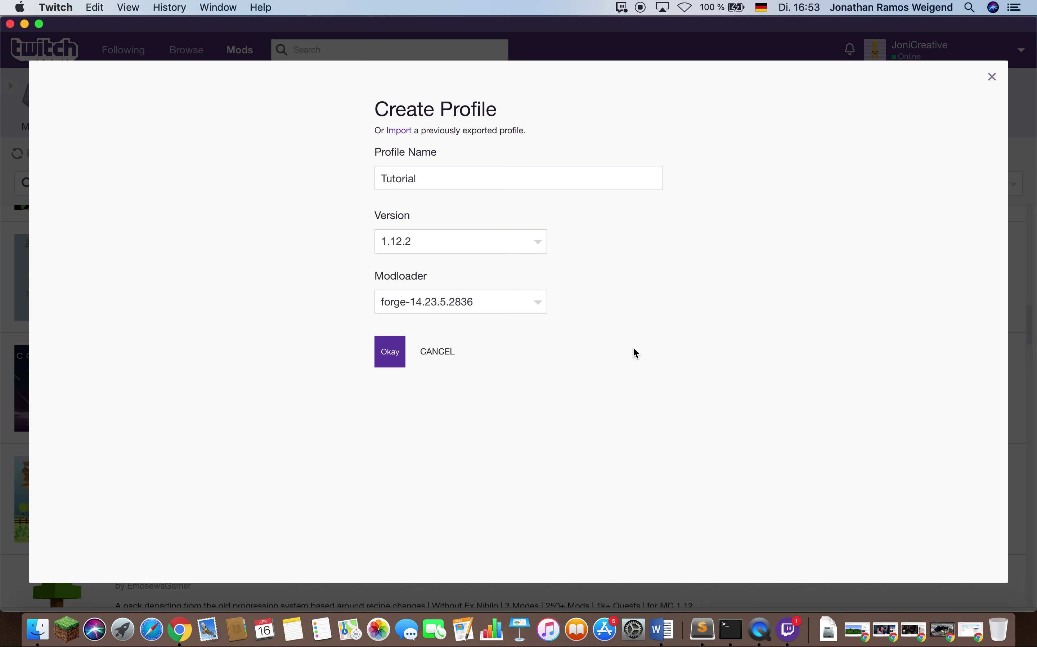
pyautogui.click(523, 311)
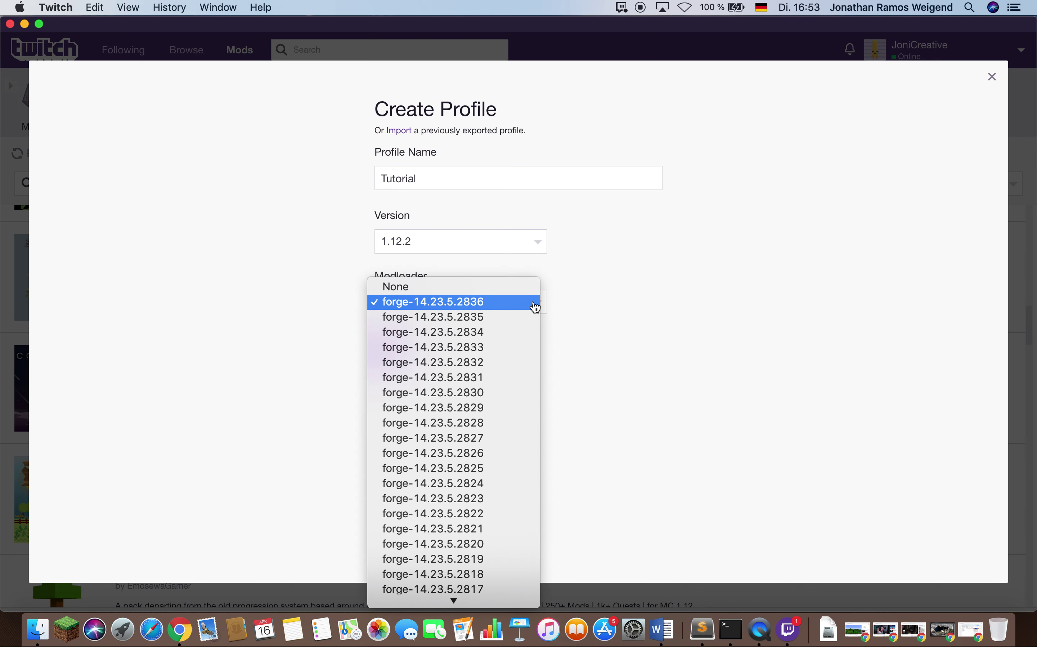
pyautogui.click(537, 307)
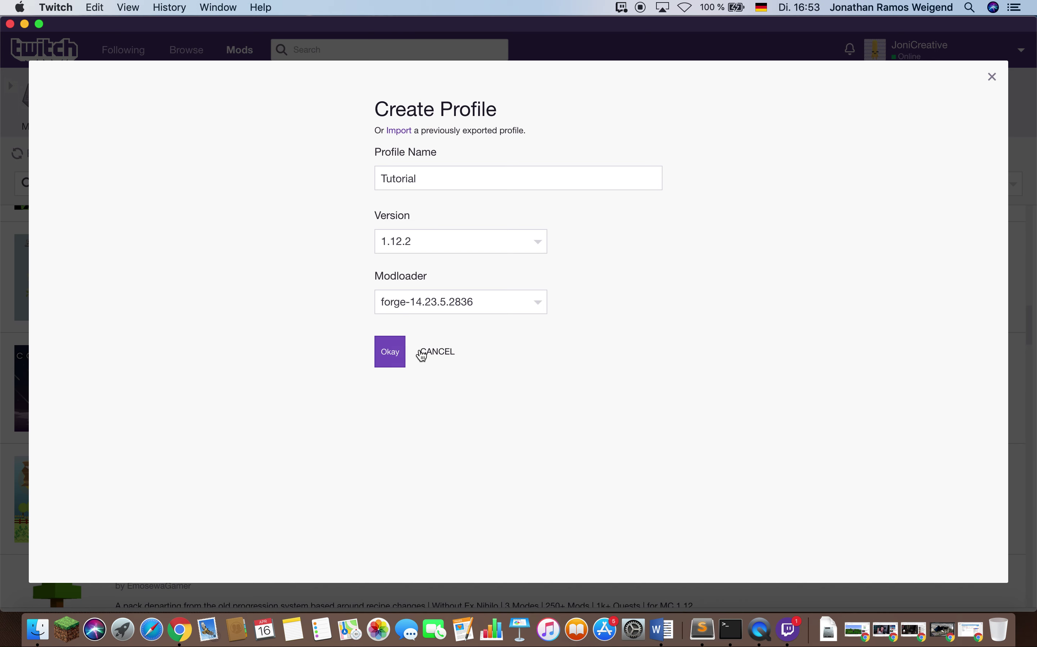
pyautogui.click(536, 308)
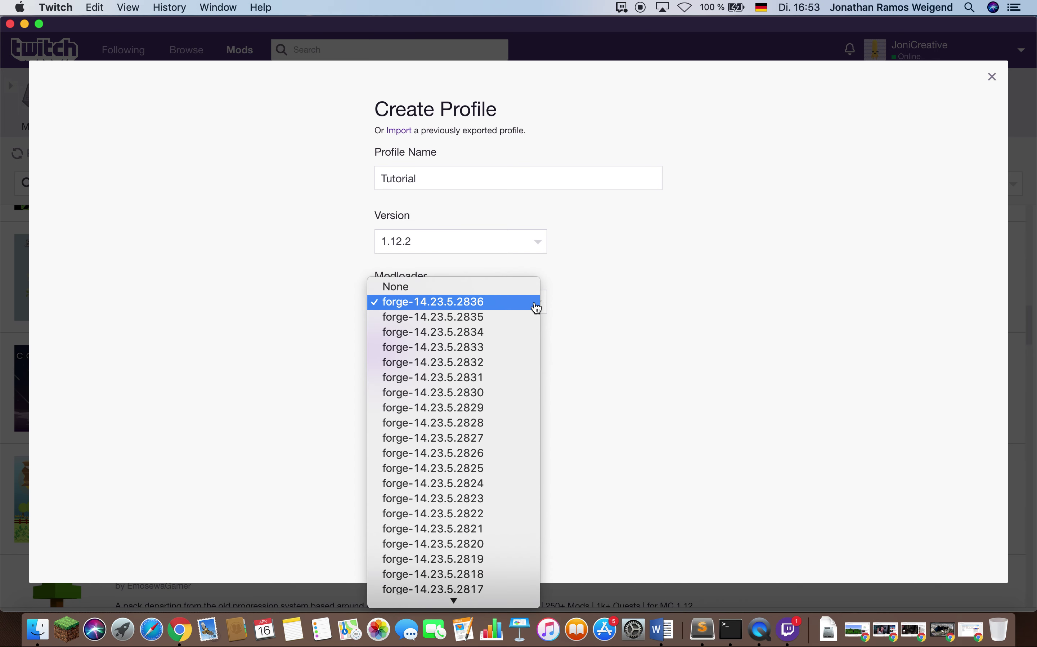
pyautogui.click(537, 308)
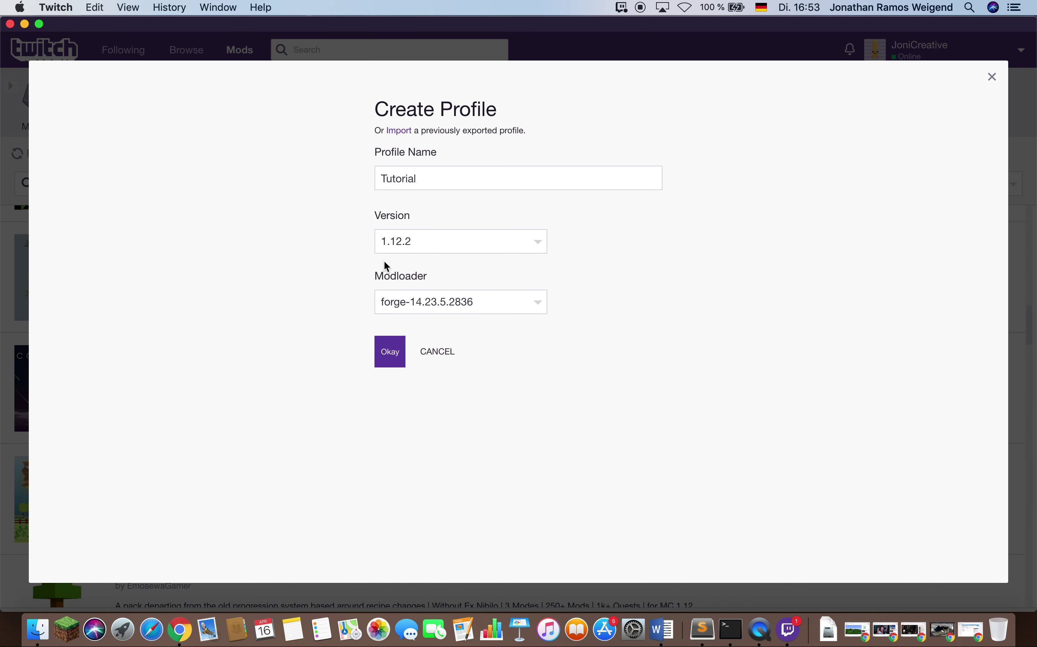
pyautogui.click(535, 307)
pyautogui.click(536, 308)
pyautogui.click(529, 306)
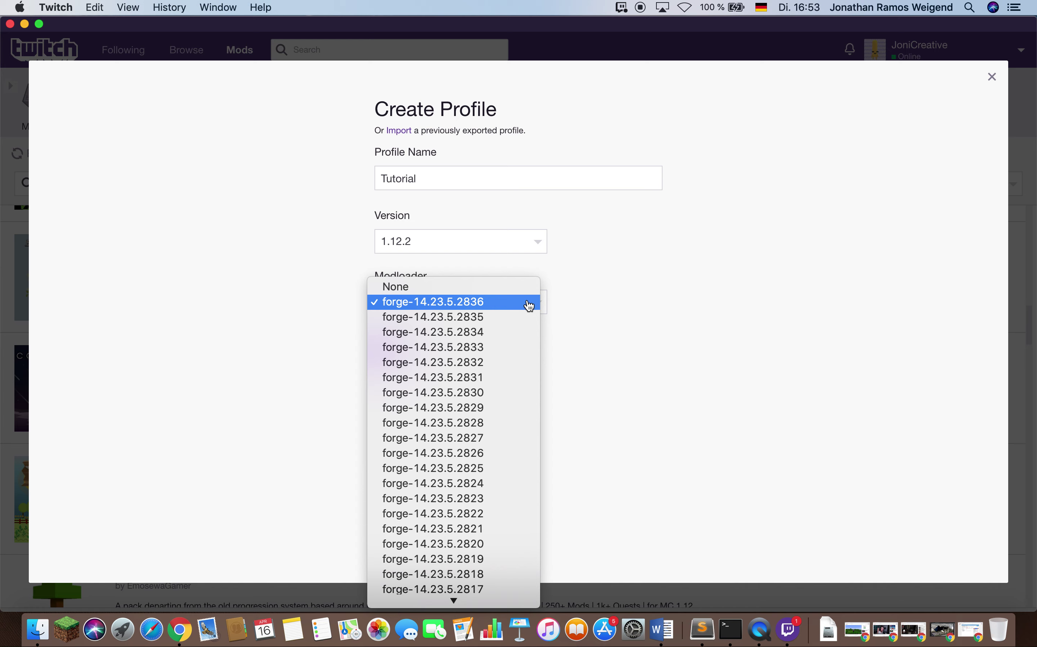
pyautogui.scroll(-6, 506, 345)
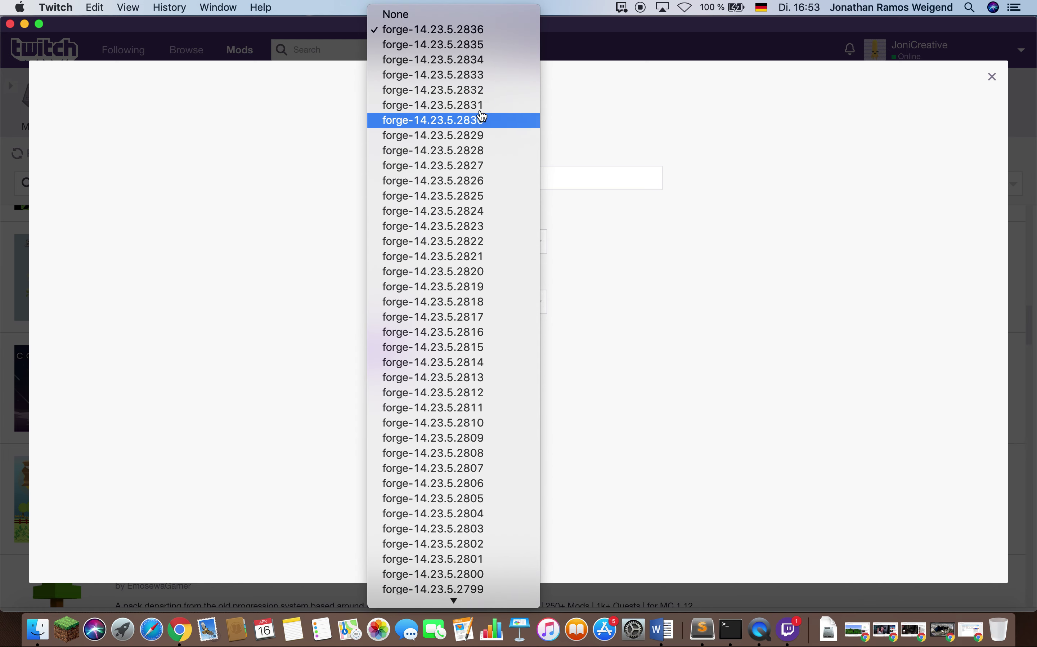
pyautogui.click(427, 29)
pyautogui.click(380, 353)
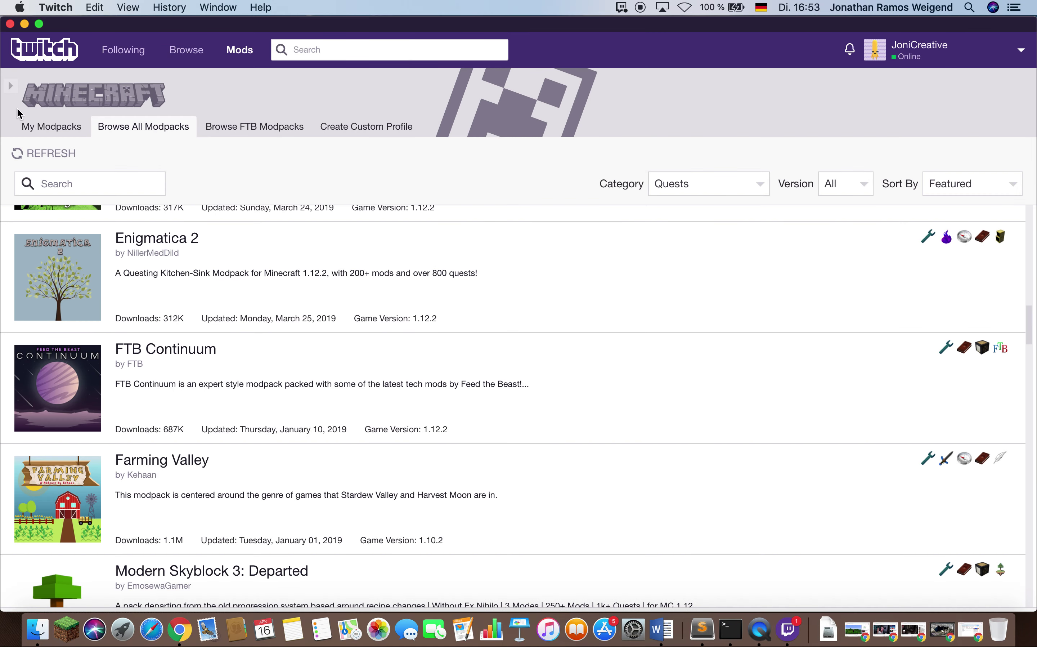
# - Show the installed modpacks, view the Tutorial profile, and return to the modpack overview
pyautogui.click(41, 123)
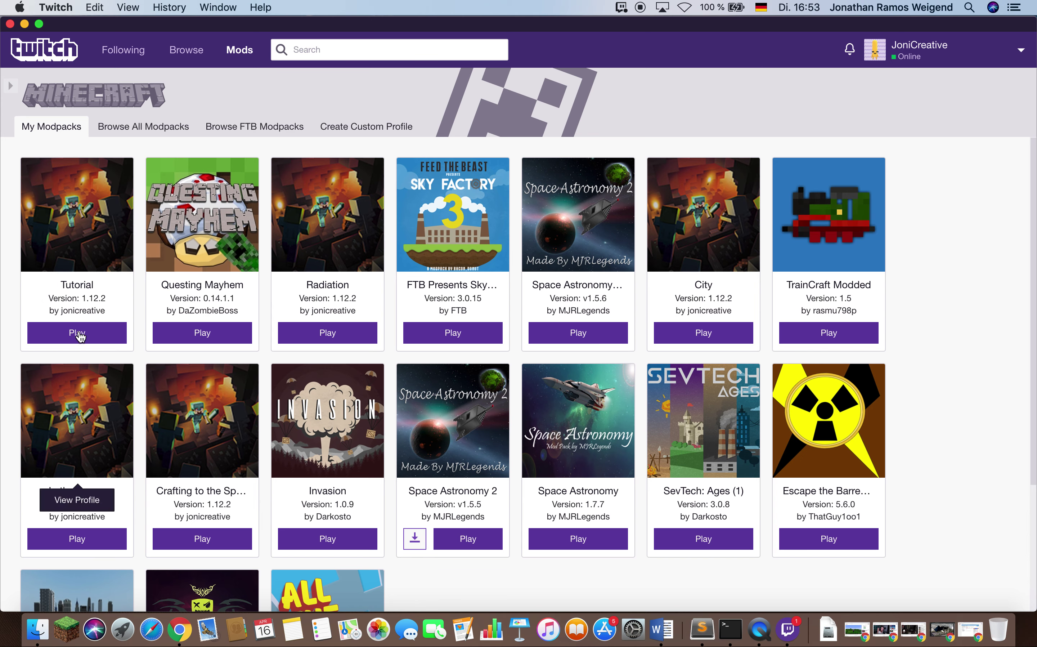
pyautogui.rightClick(82, 244)
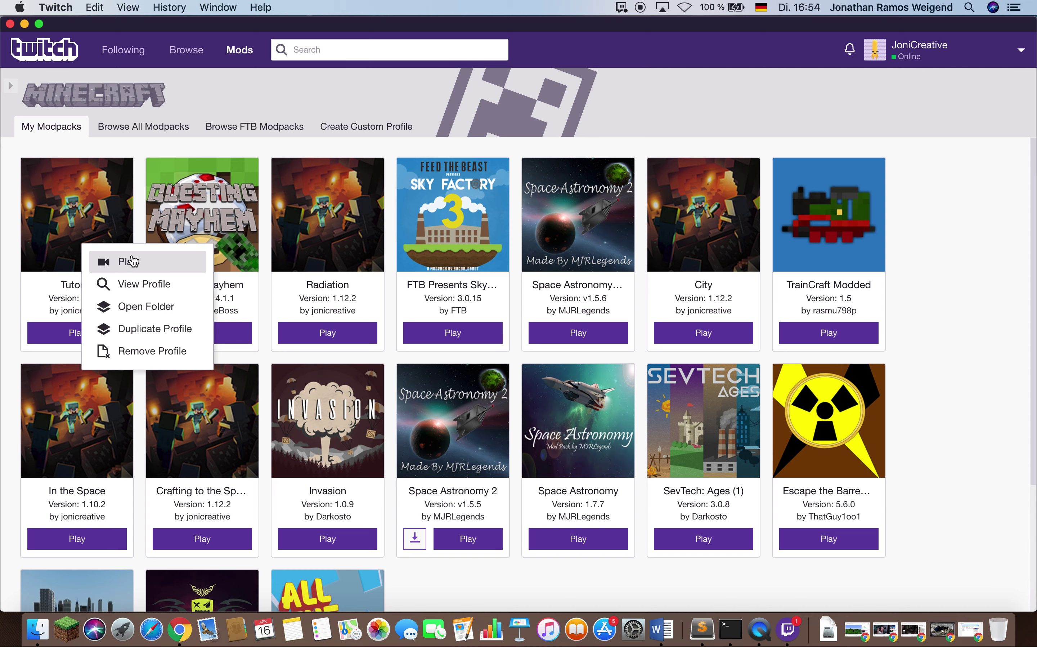
pyautogui.click(141, 285)
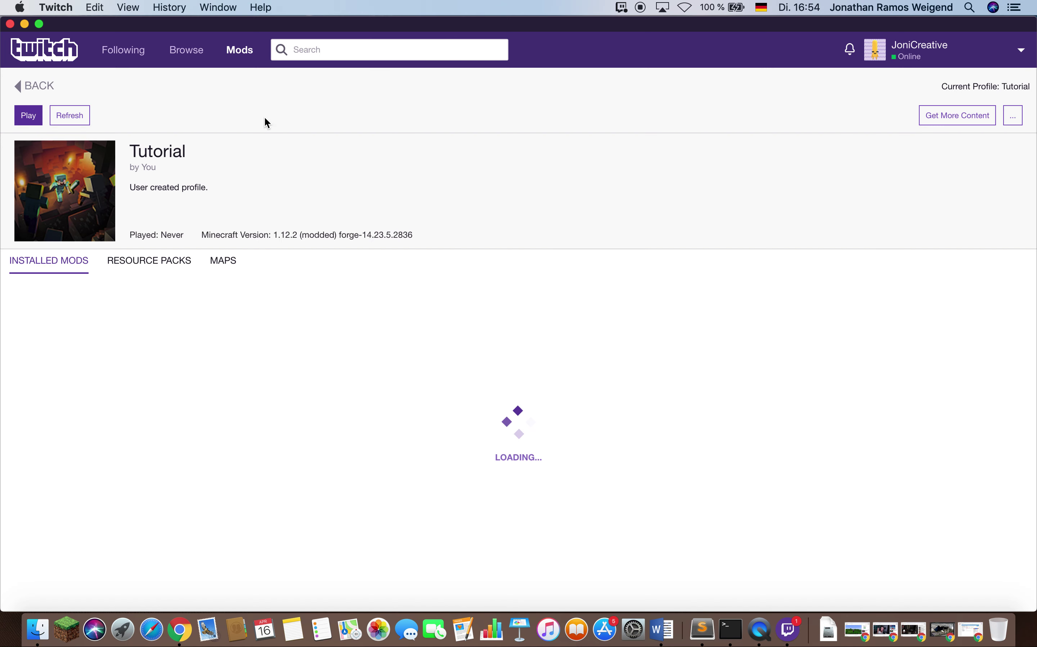
pyautogui.click(38, 88)
# - Open the Tutorial profile's folder in Finder, and close the folder window
pyautogui.rightClick(71, 235)
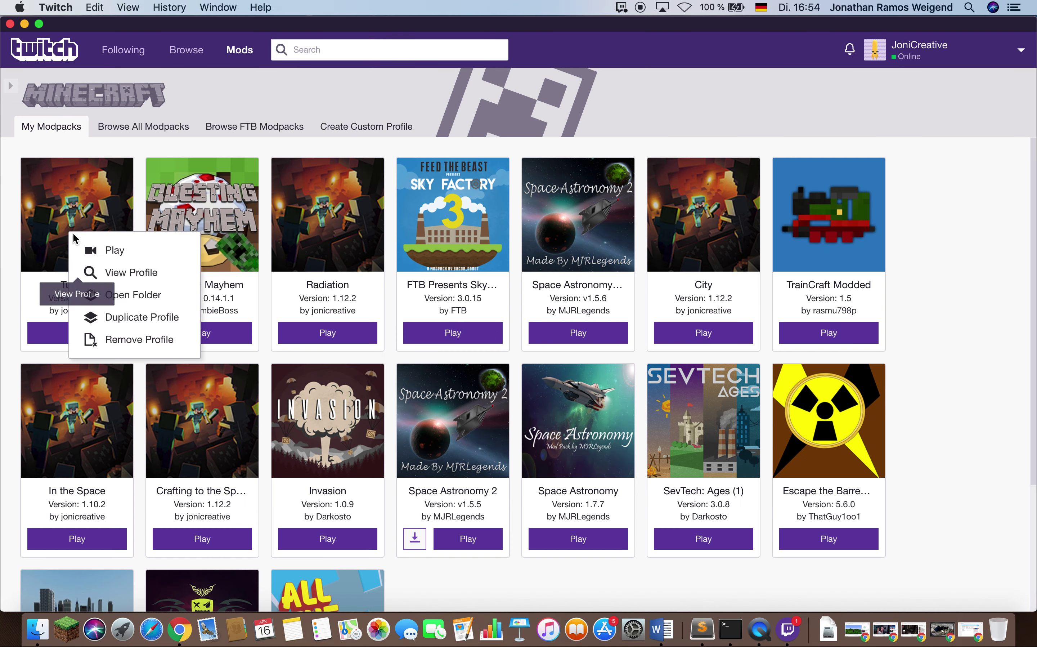
pyautogui.click(146, 299)
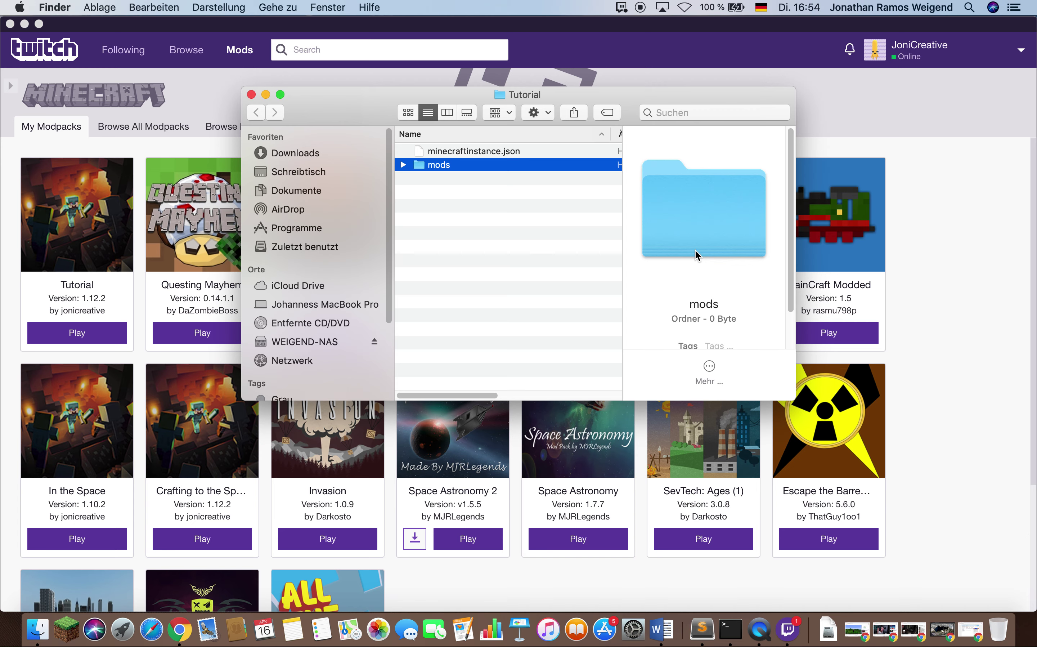
pyautogui.click(251, 95)
pyautogui.rightClick(42, 224)
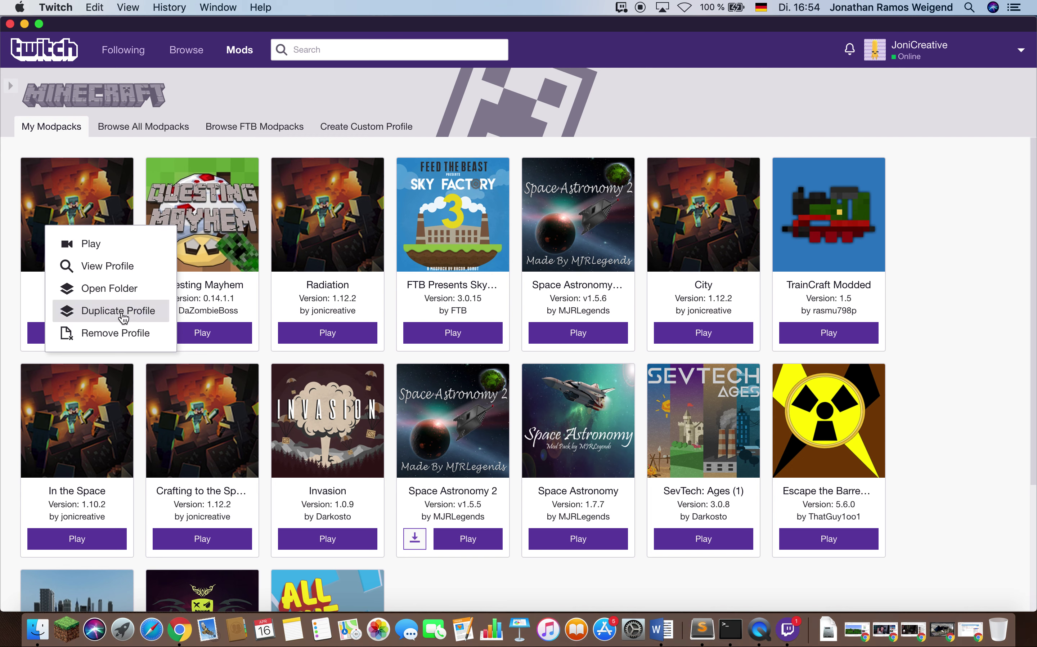
pyautogui.click(133, 213)
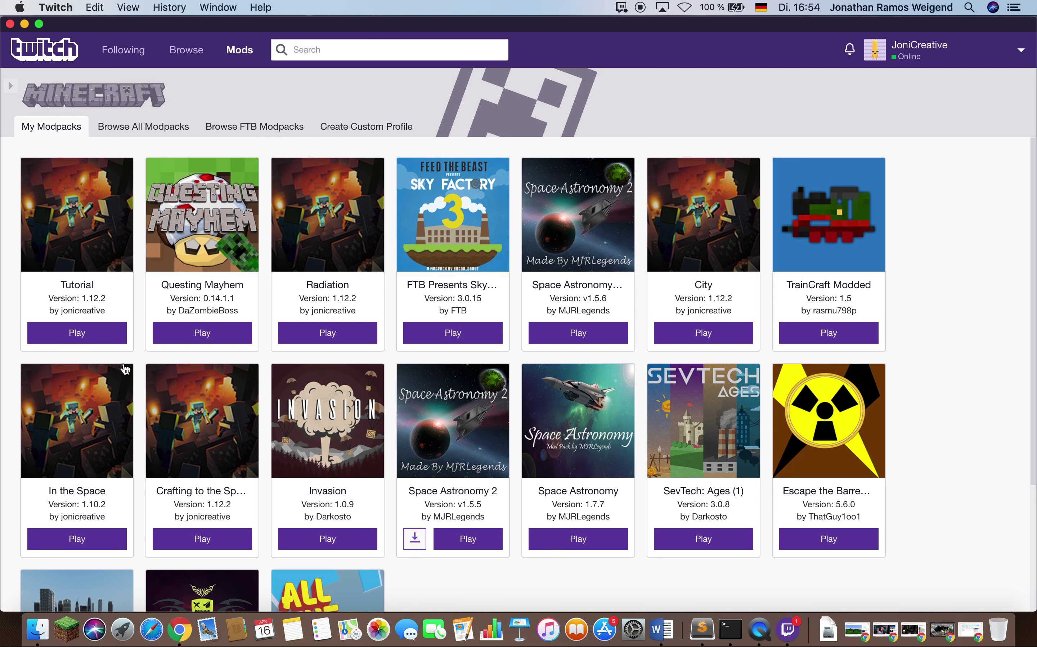
pyautogui.rightClick(91, 244)
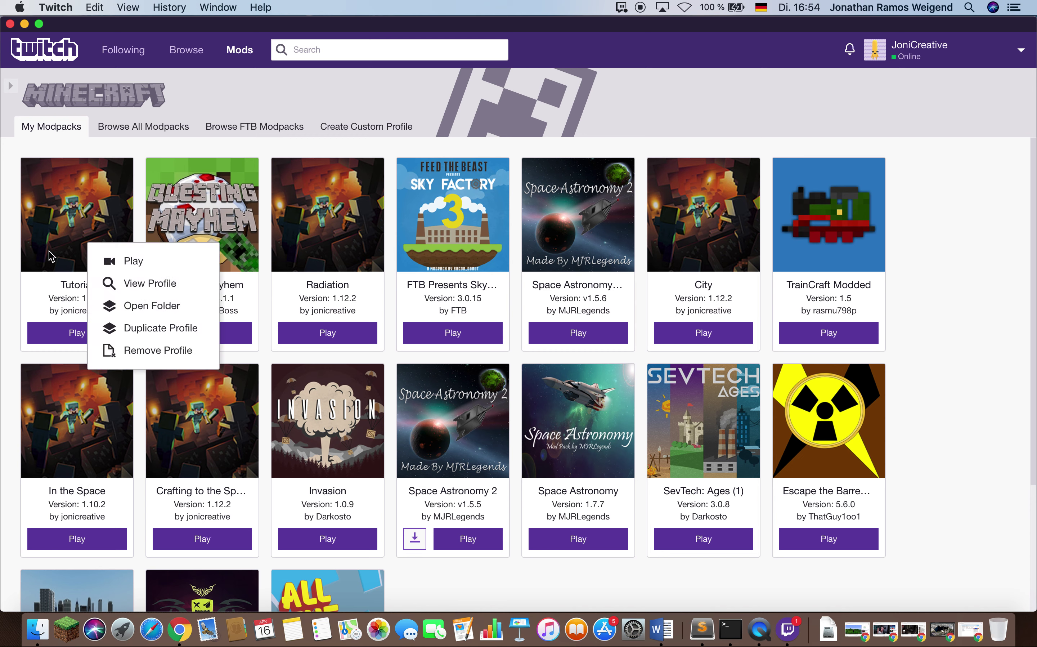
pyautogui.click(89, 256)
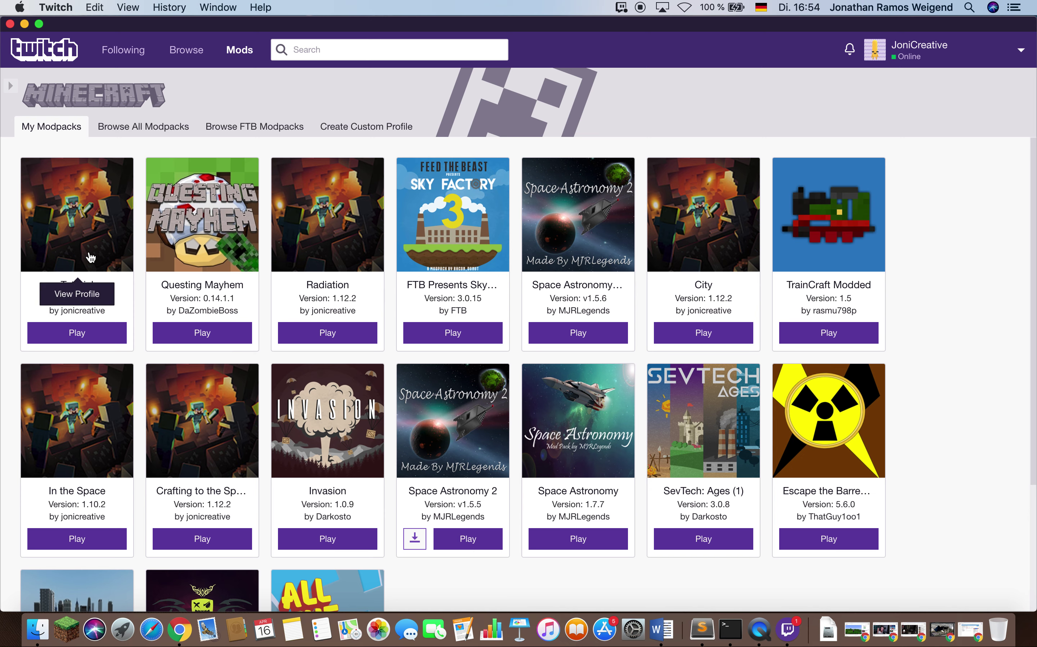
# - Open the Tutorial profile and look at its resource packs, maps, and installed mods sections
pyautogui.click(91, 256)
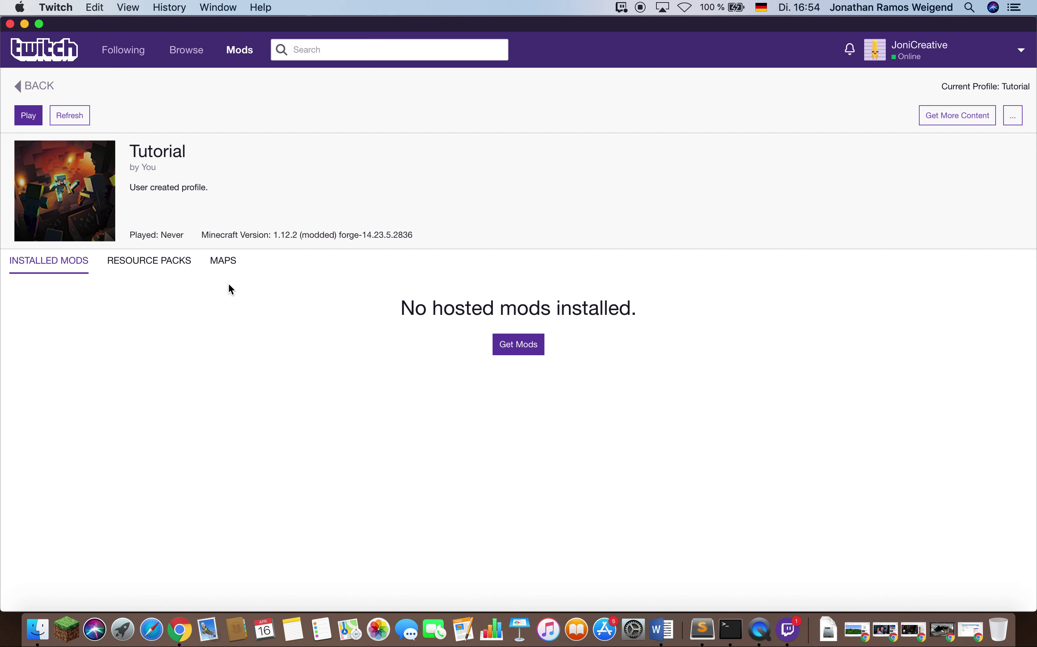
pyautogui.click(158, 264)
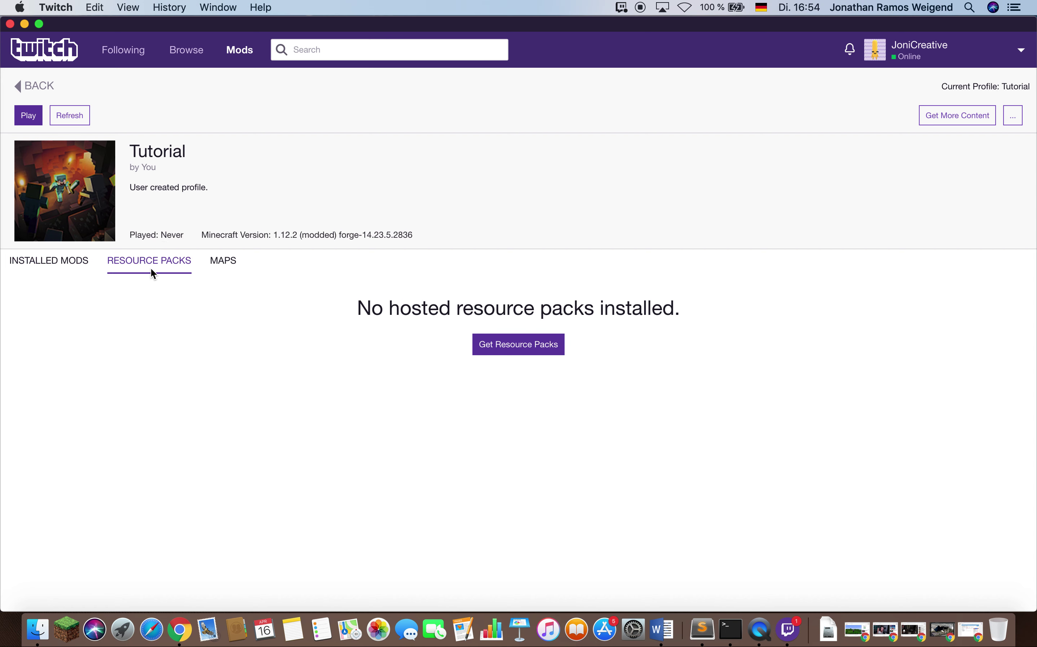
pyautogui.click(232, 265)
pyautogui.click(60, 266)
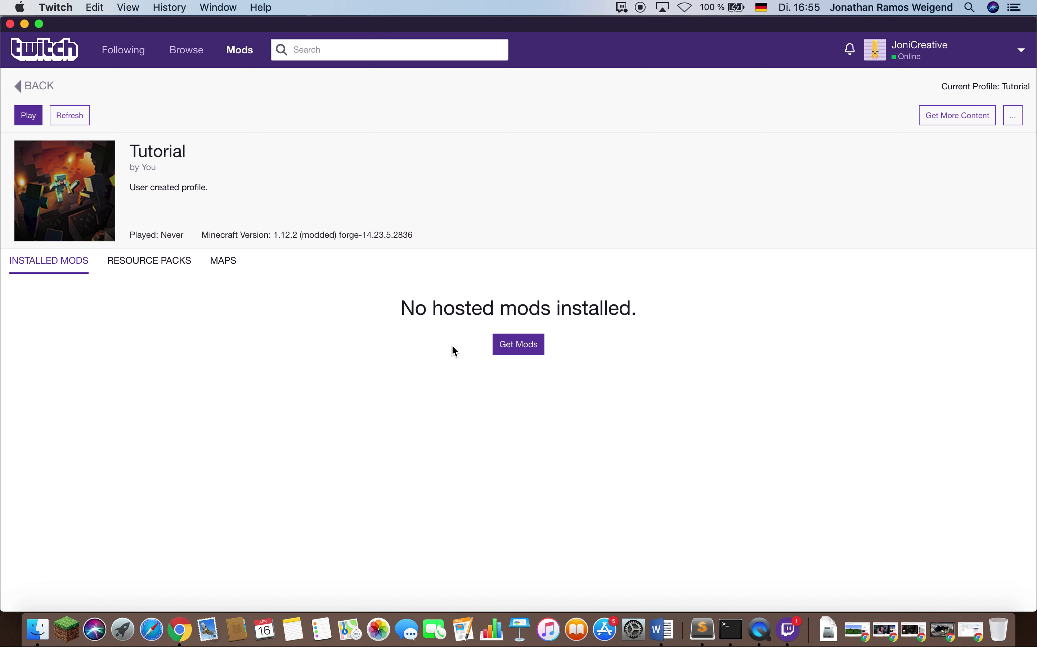
pyautogui.click(183, 263)
pyautogui.click(72, 266)
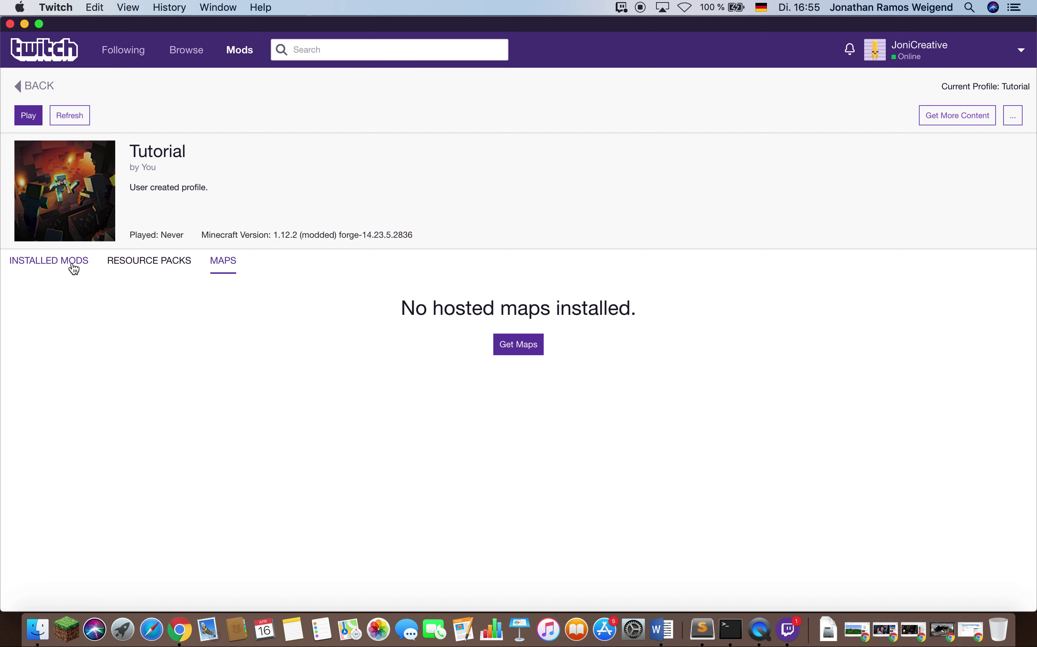
# - Bring up the mods available for the Tutorial profile and look through the featured list
pyautogui.click(520, 346)
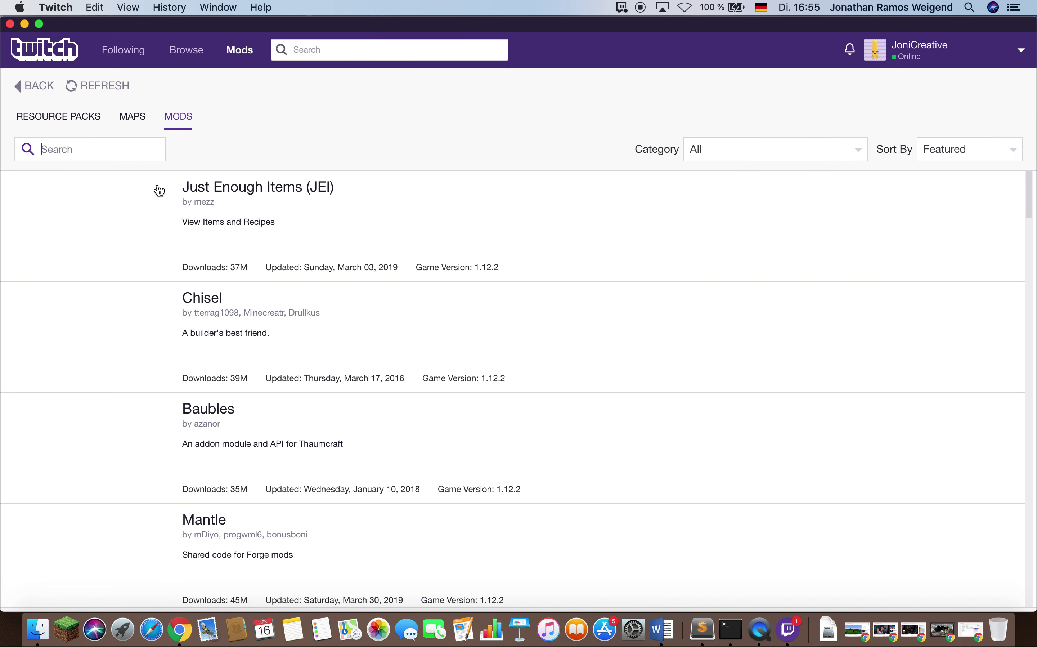
pyautogui.scroll(-10, 254, 235)
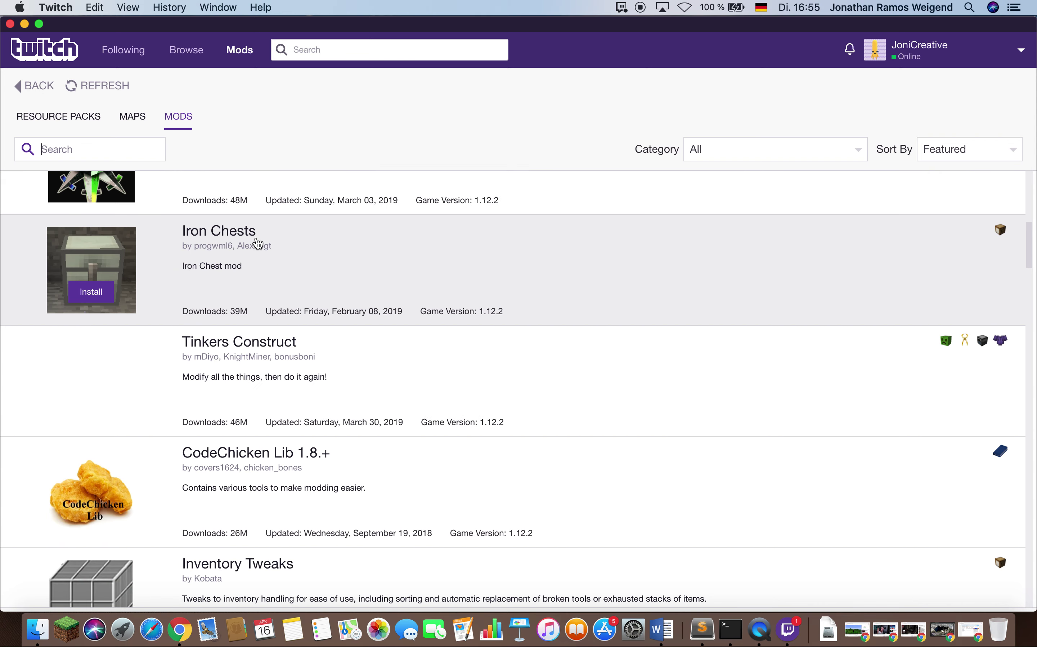
pyautogui.scroll(10, 278, 304)
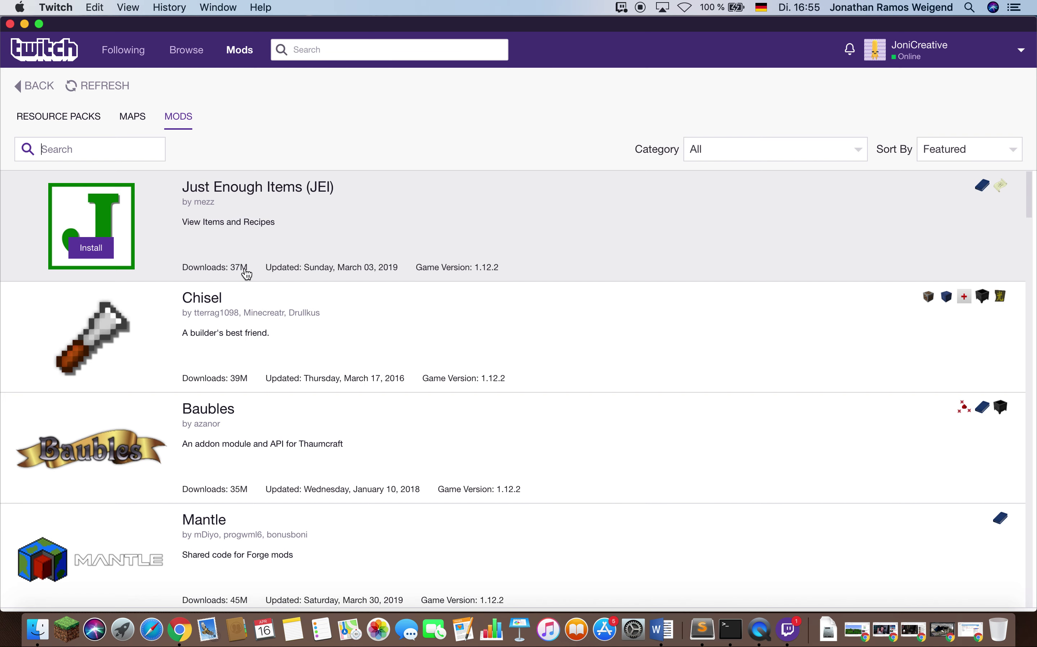
# - Open the Just Enough Items (JEI) mod page and look through its overview text and pictures
pyautogui.click(306, 217)
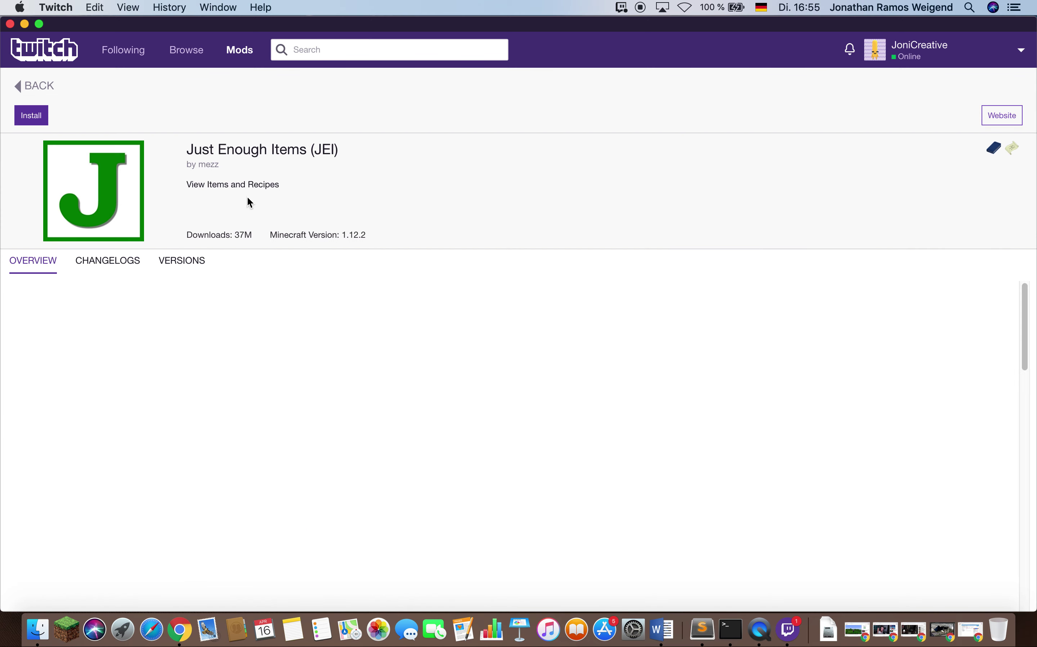
pyautogui.scroll(-12, 432, 385)
pyautogui.scroll(12, 433, 378)
pyautogui.scroll(-10, 420, 373)
pyautogui.scroll(6, 420, 373)
pyautogui.scroll(-1, 354, 365)
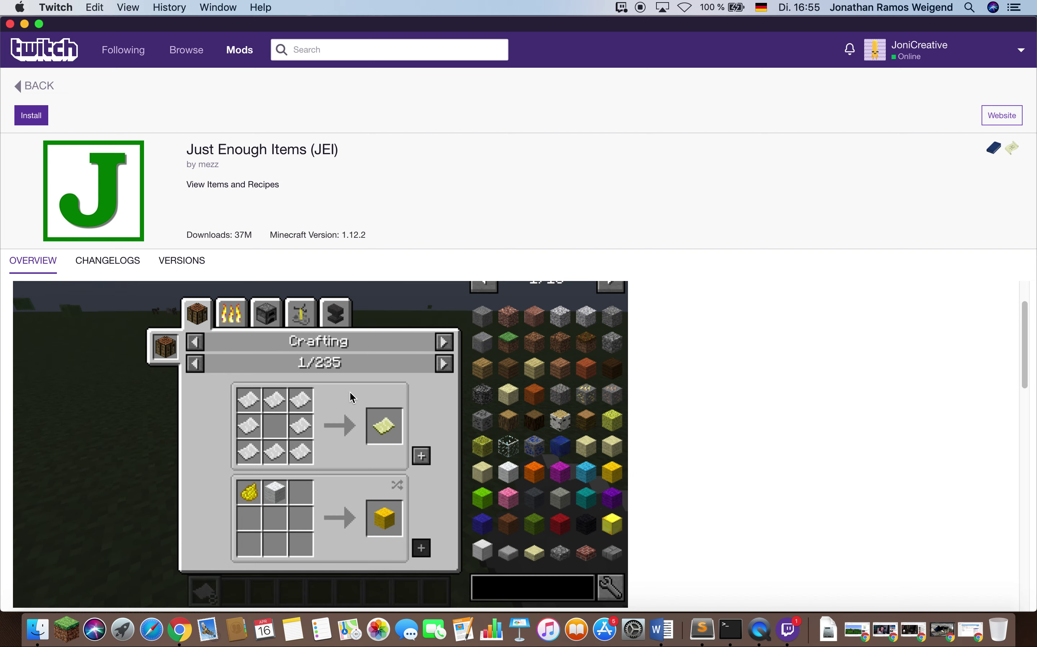
pyautogui.scroll(-1, 469, 411)
pyautogui.scroll(2, 418, 395)
pyautogui.scroll(-15, 415, 393)
pyautogui.scroll(15, 417, 390)
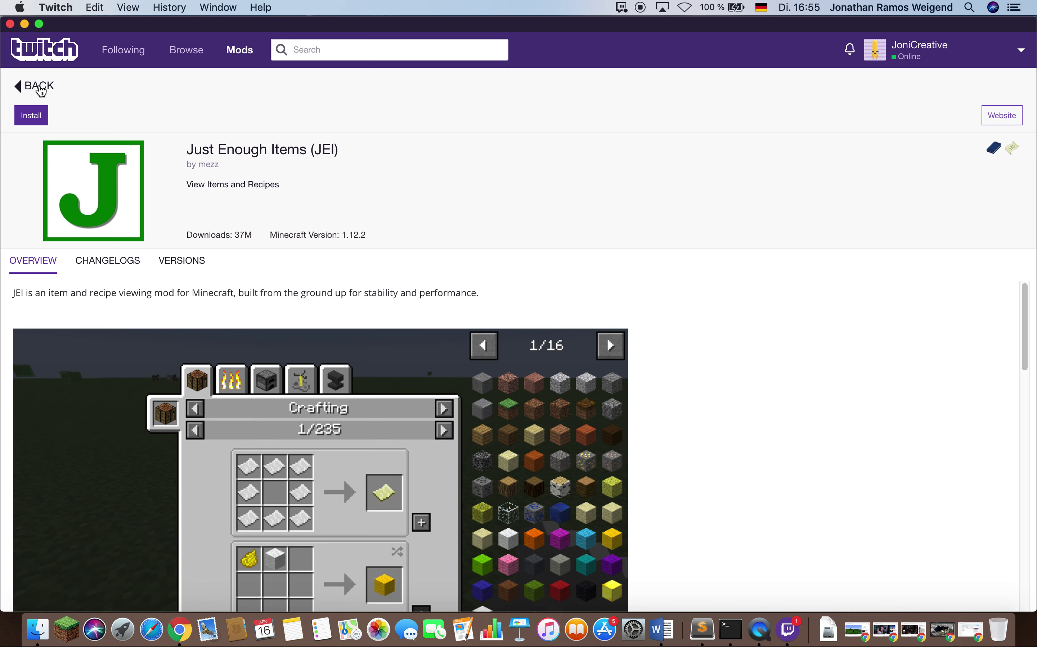
# - Install Just Enough Items (JEI) in the Tutorial profile, and install Chisel from the mod list
pyautogui.click(45, 110)
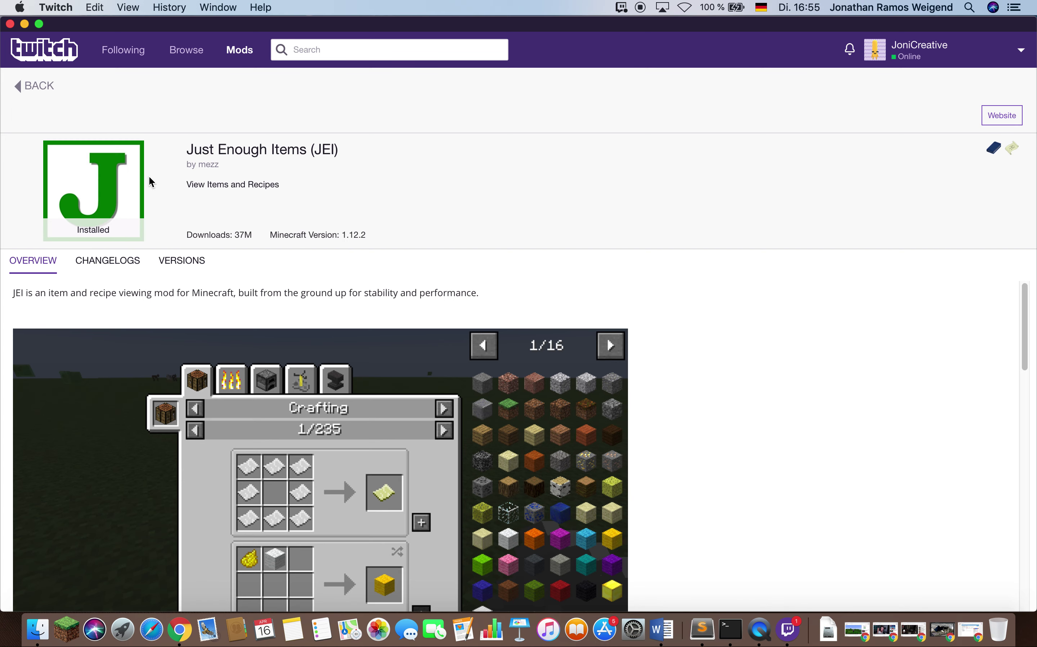
pyautogui.click(34, 85)
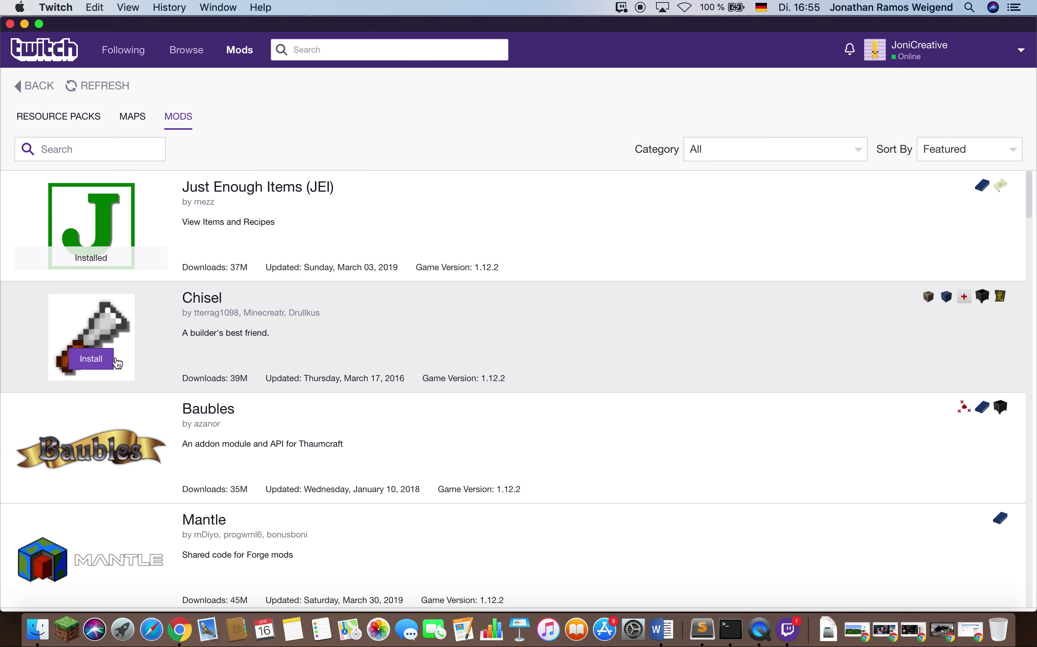
pyautogui.click(91, 360)
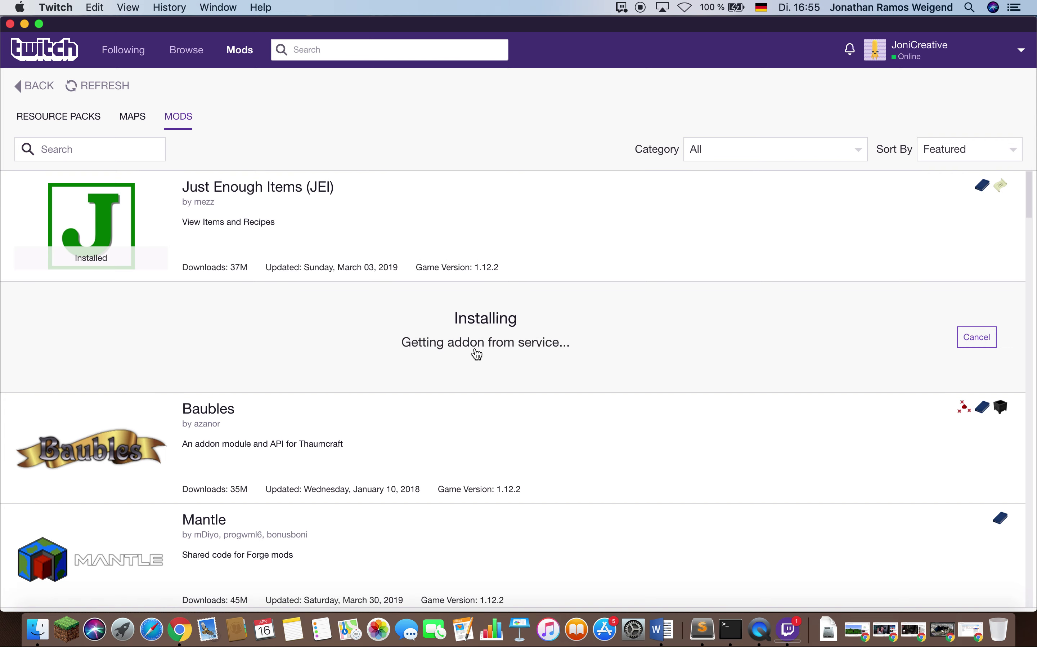
# - Install the Baubles and JourneyMap mods in the Tutorial profile from the featured mod list
pyautogui.scroll(-3, 423, 351)
pyautogui.click(91, 327)
pyautogui.scroll(-3, 513, 353)
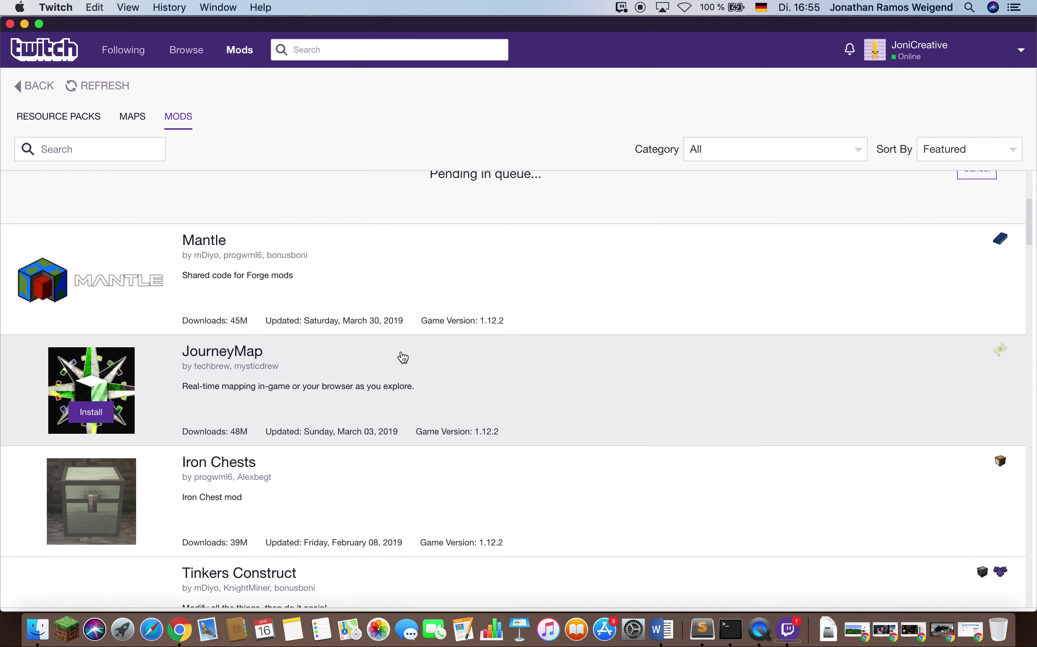
pyautogui.scroll(-1, 146, 371)
pyautogui.click(98, 390)
pyautogui.scroll(10, 429, 363)
pyautogui.scroll(-5, 432, 361)
pyautogui.scroll(-1, 443, 380)
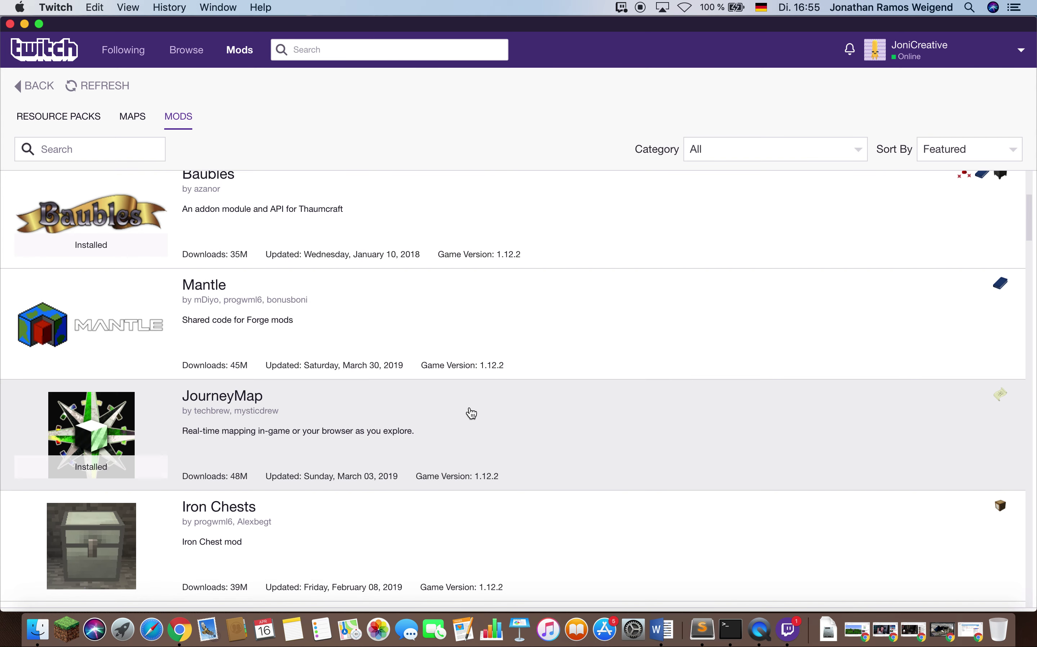
# - Look through the featured mods and check the Tutorial profile's list of installed mods
pyautogui.scroll(-8, 448, 407)
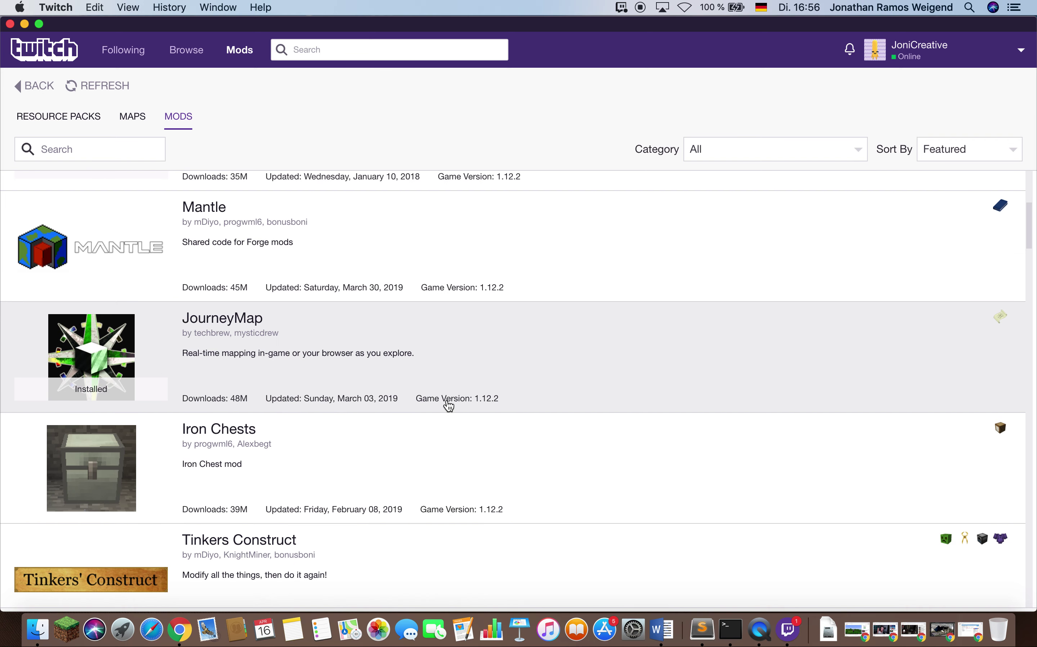
pyautogui.scroll(-1, 448, 405)
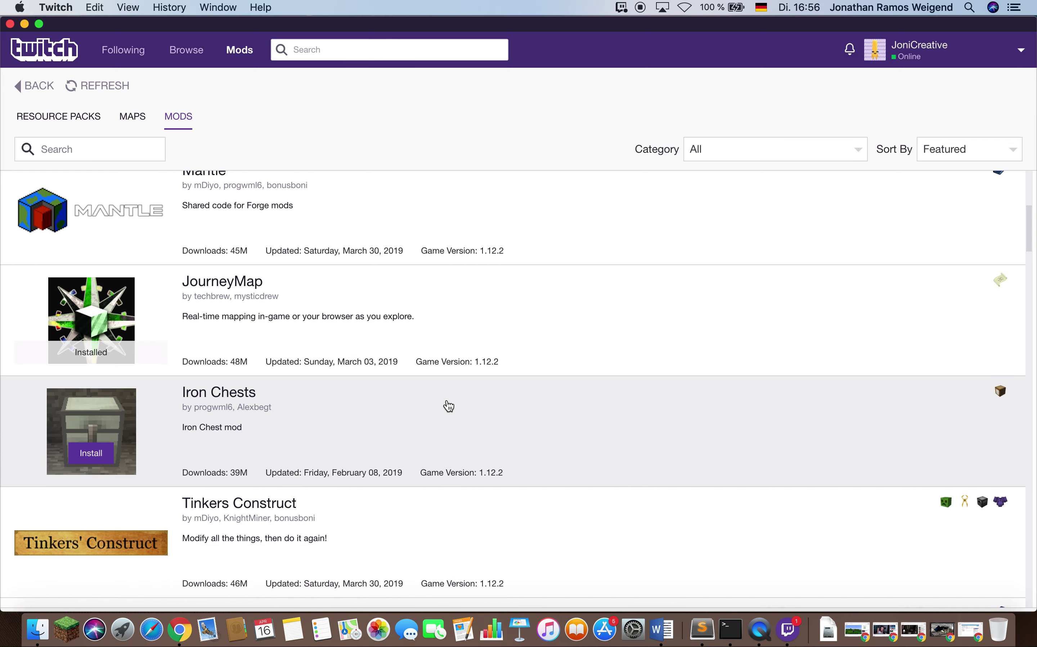
pyautogui.scroll(-1, 448, 405)
pyautogui.scroll(-10, 393, 376)
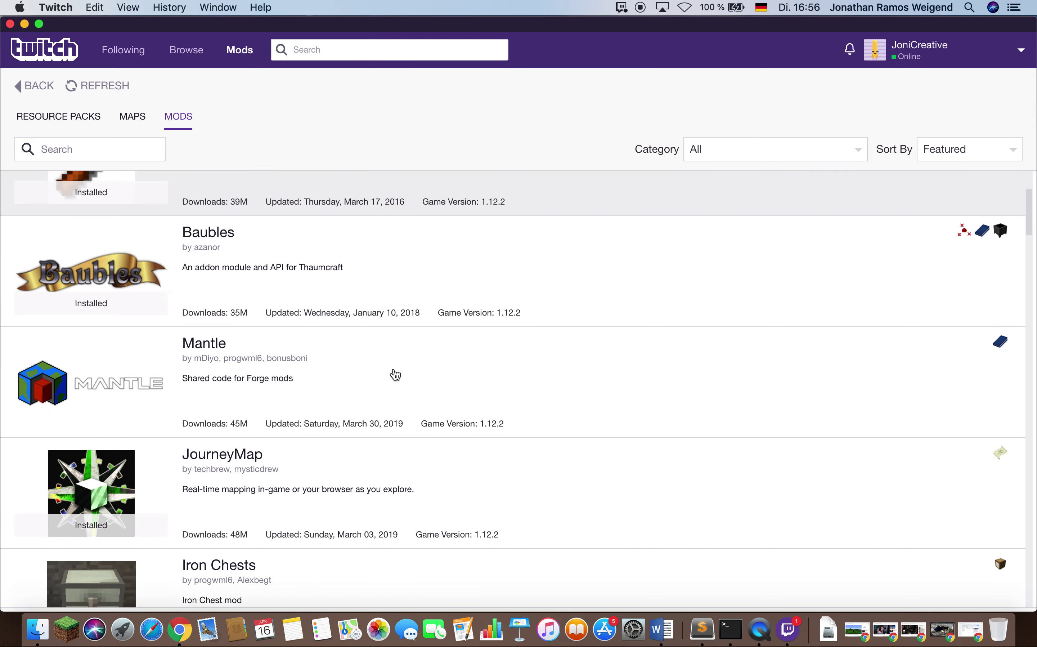
pyautogui.scroll(10, 416, 388)
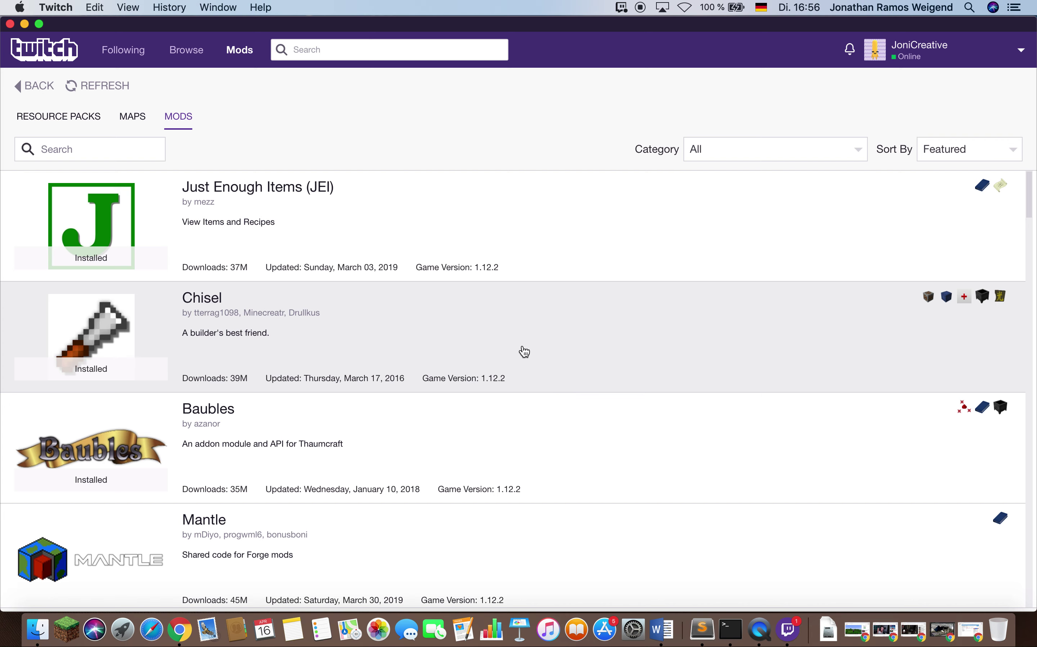
pyautogui.scroll(-10, 521, 355)
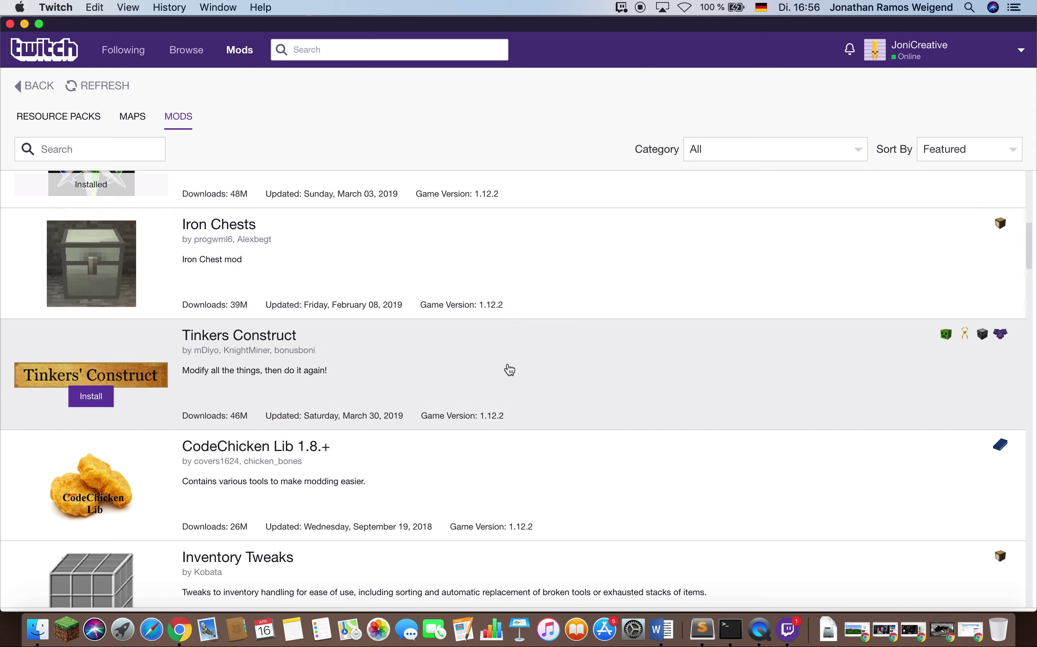
pyautogui.click(40, 86)
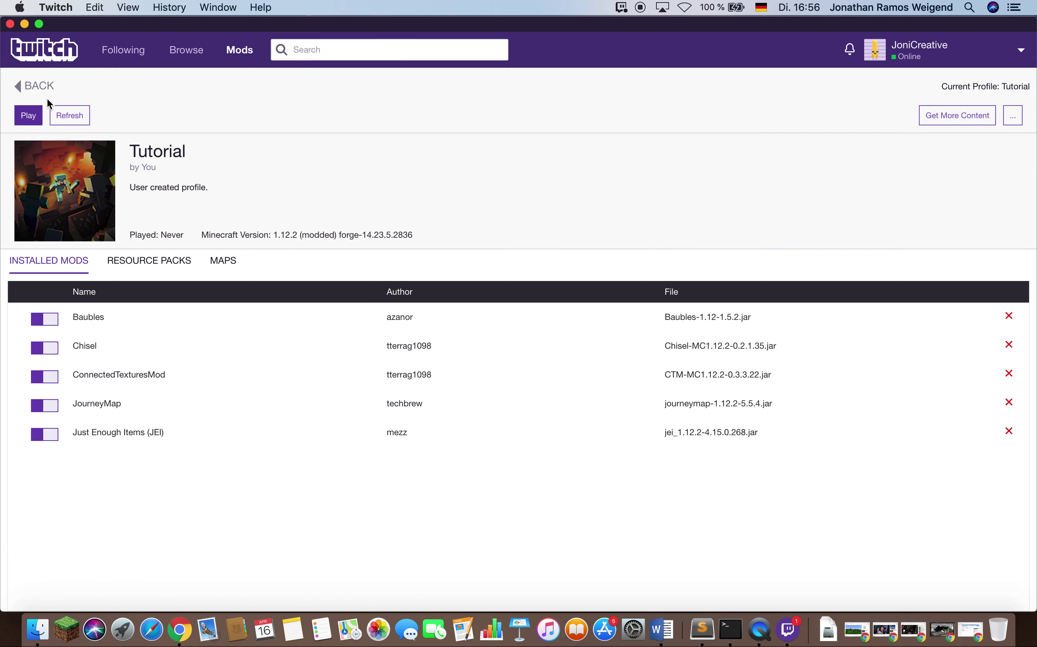
# - Open the Radiation profile from the modpacks overview, look through its installed mods, and return to the overview
pyautogui.click(38, 86)
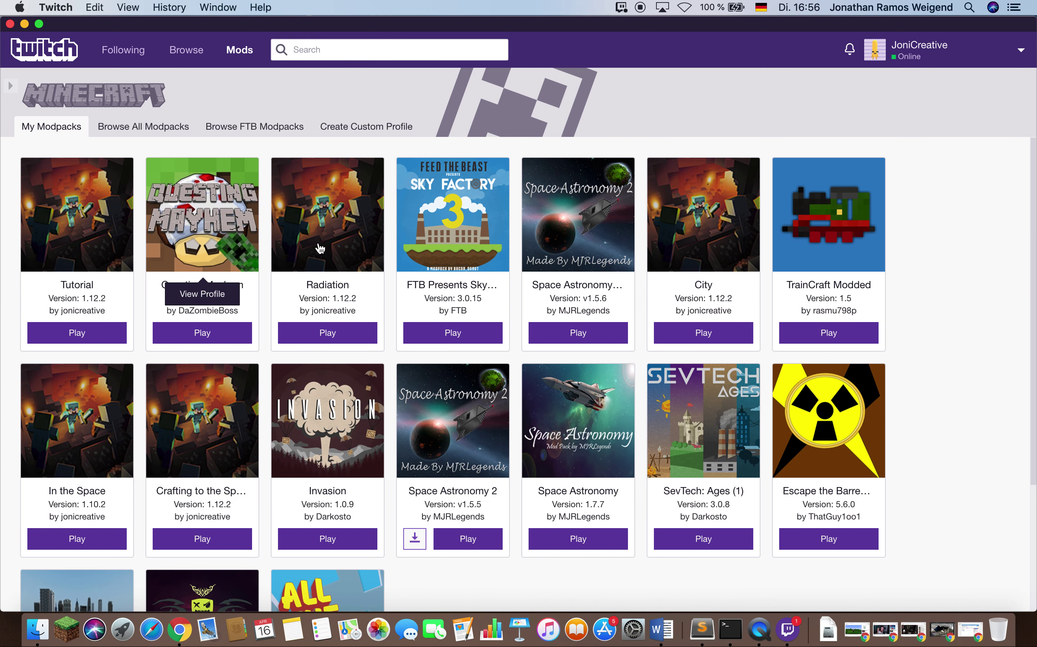
pyautogui.click(295, 251)
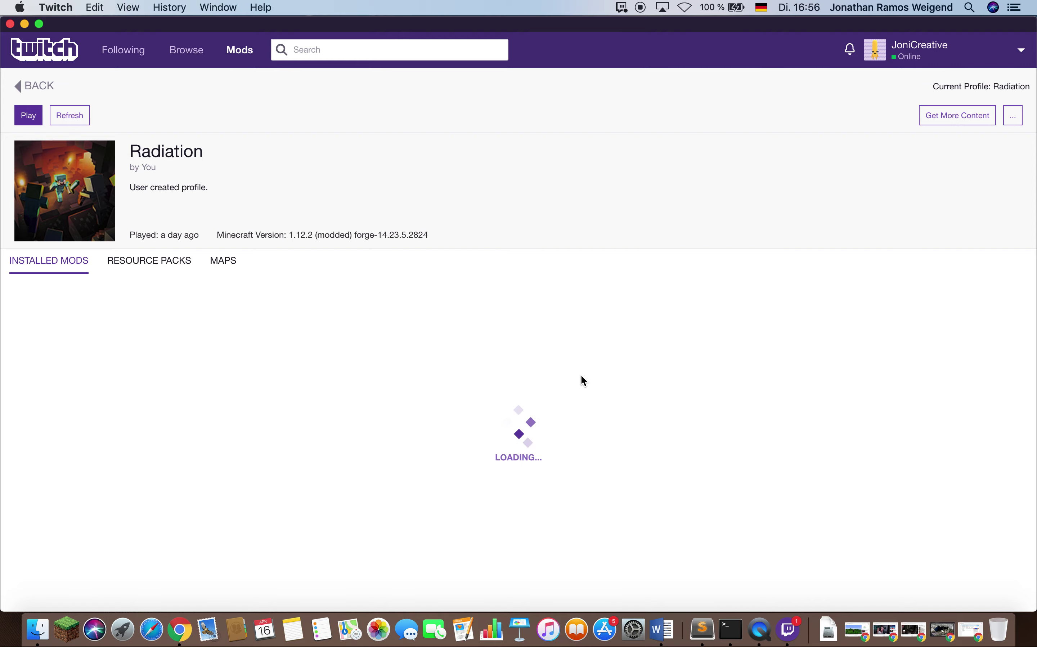
pyautogui.scroll(-20, 580, 374)
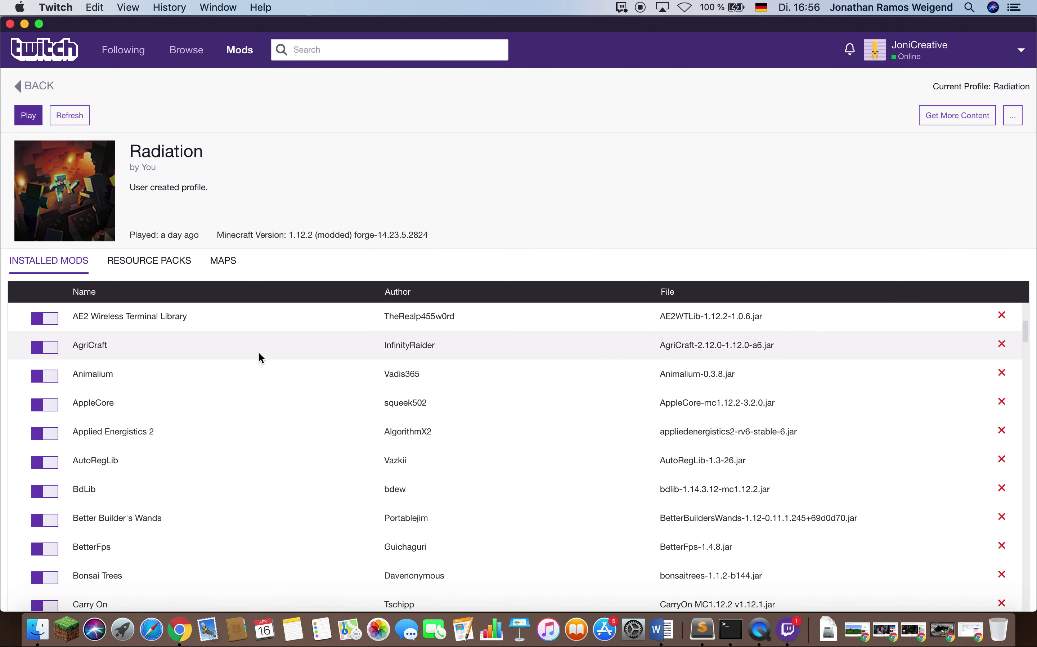
pyautogui.scroll(-10, 143, 349)
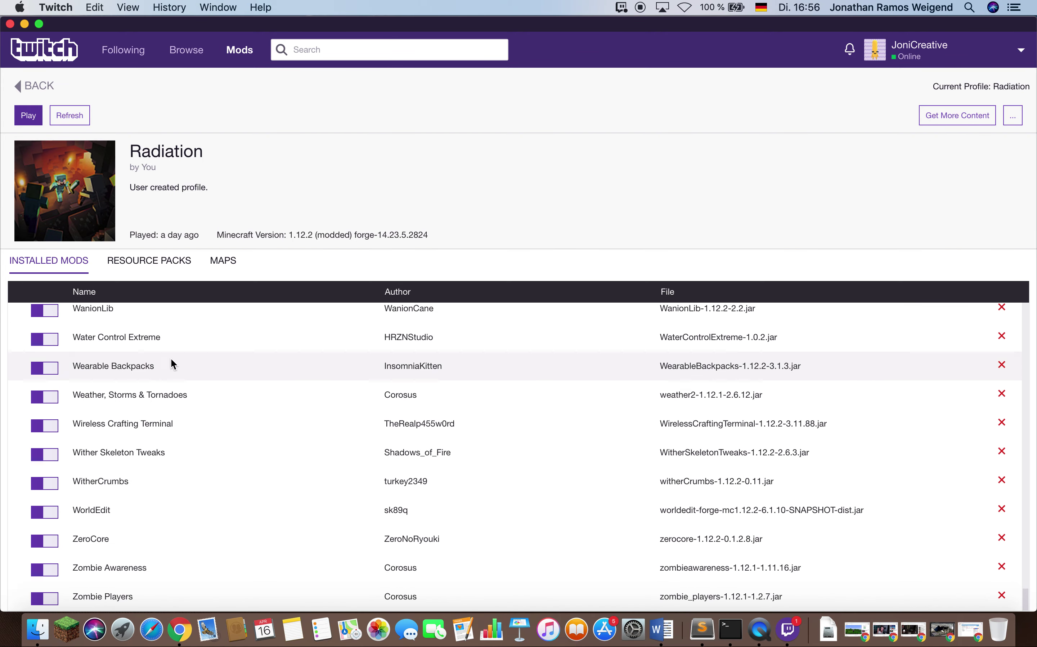
pyautogui.scroll(15, 417, 521)
pyautogui.scroll(20, 417, 517)
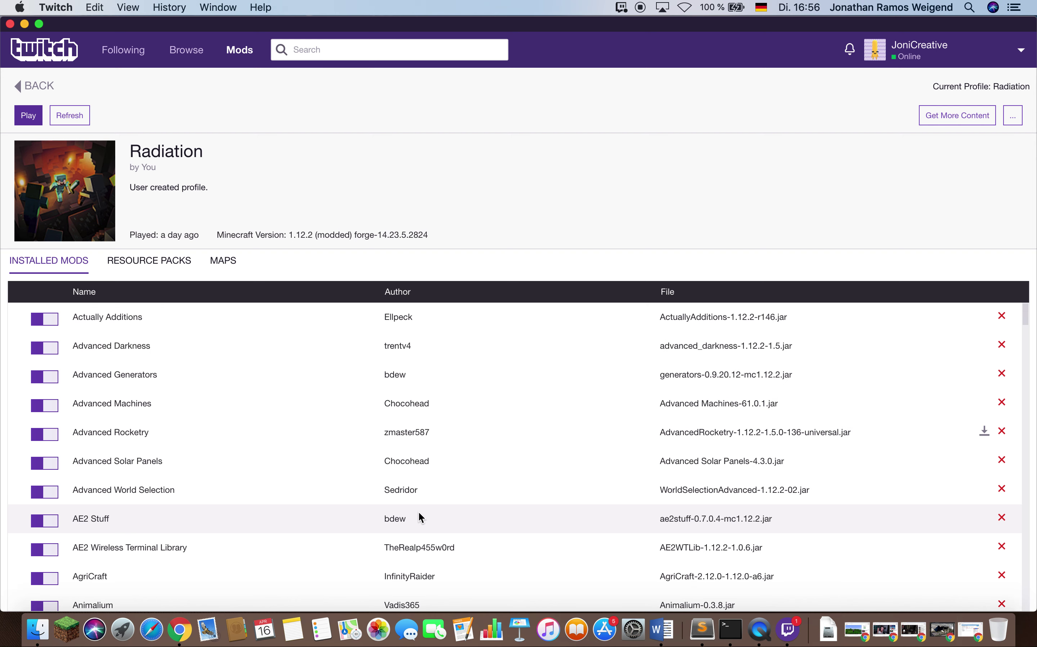
pyautogui.click(23, 87)
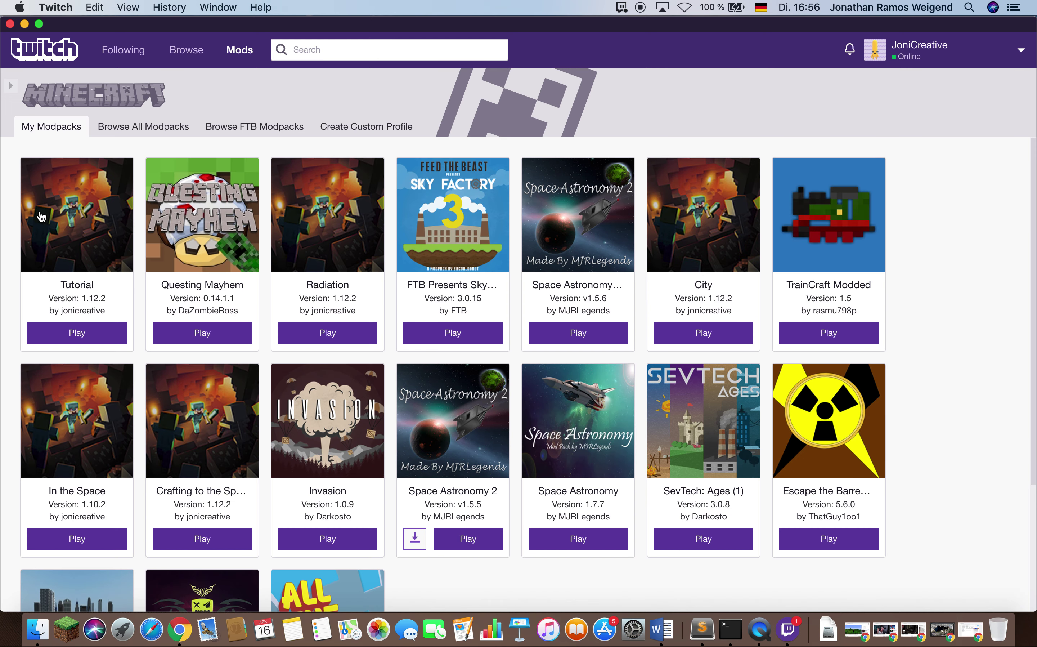
# - Start the Tutorial profile from its page and minimize the Minecraft Launcher window that opens
pyautogui.click(49, 220)
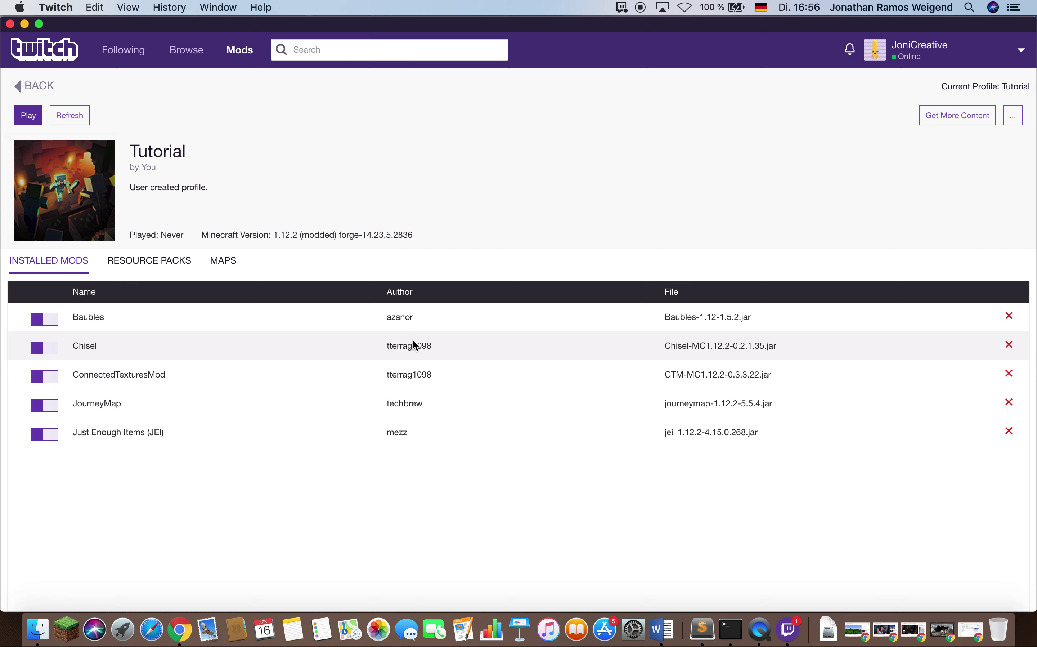
pyautogui.click(28, 116)
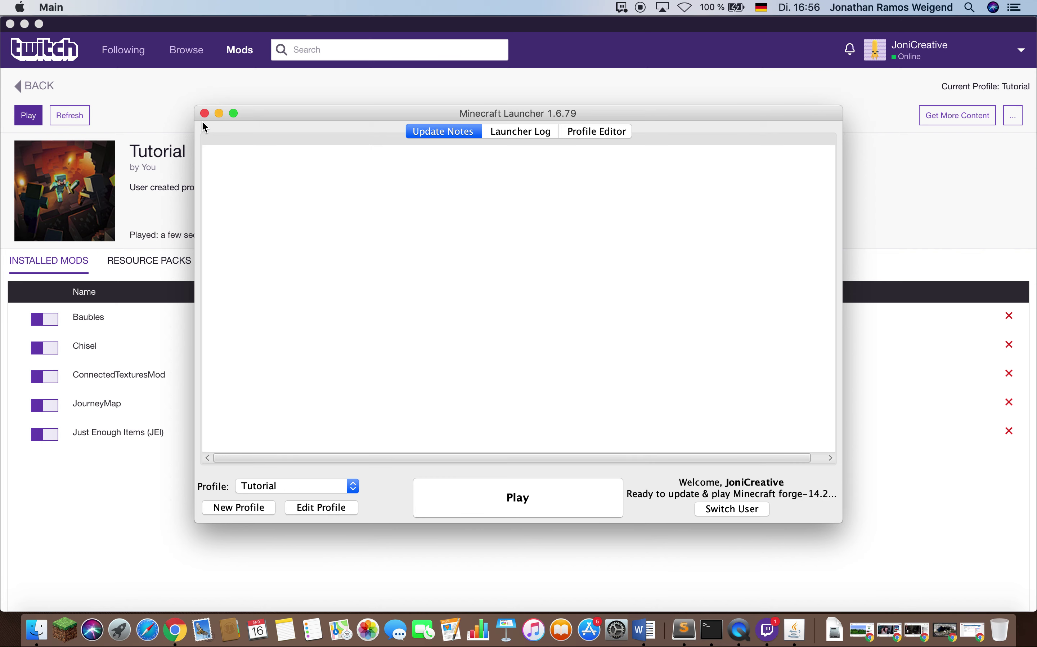
pyautogui.click(219, 114)
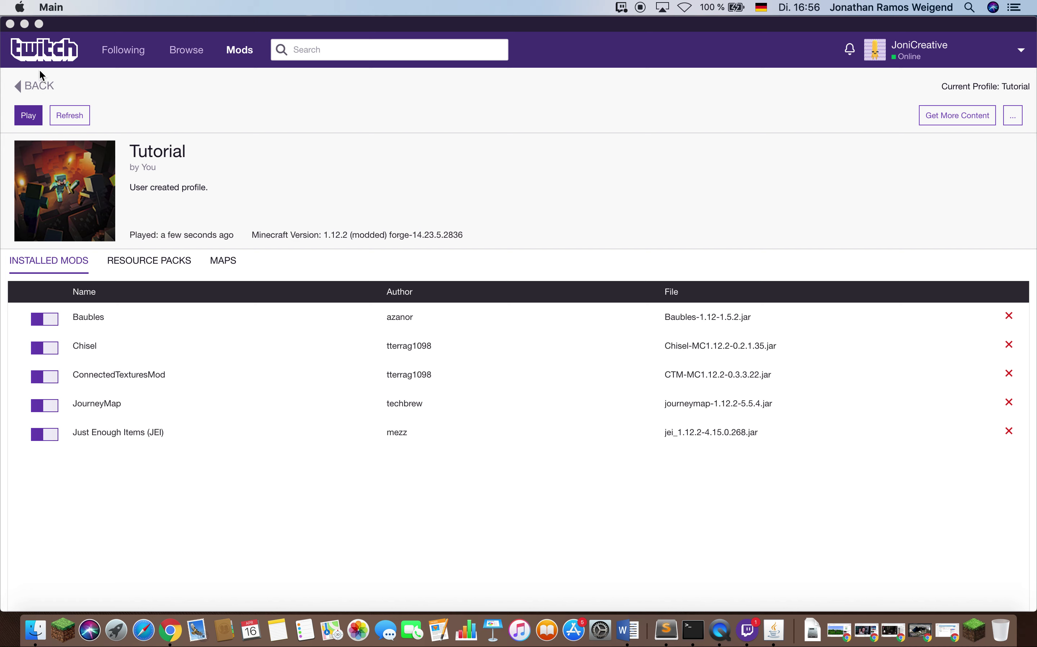
# - Bring up the additional content available for the Tutorial profile and look through the featured mods
pyautogui.click(43, 85)
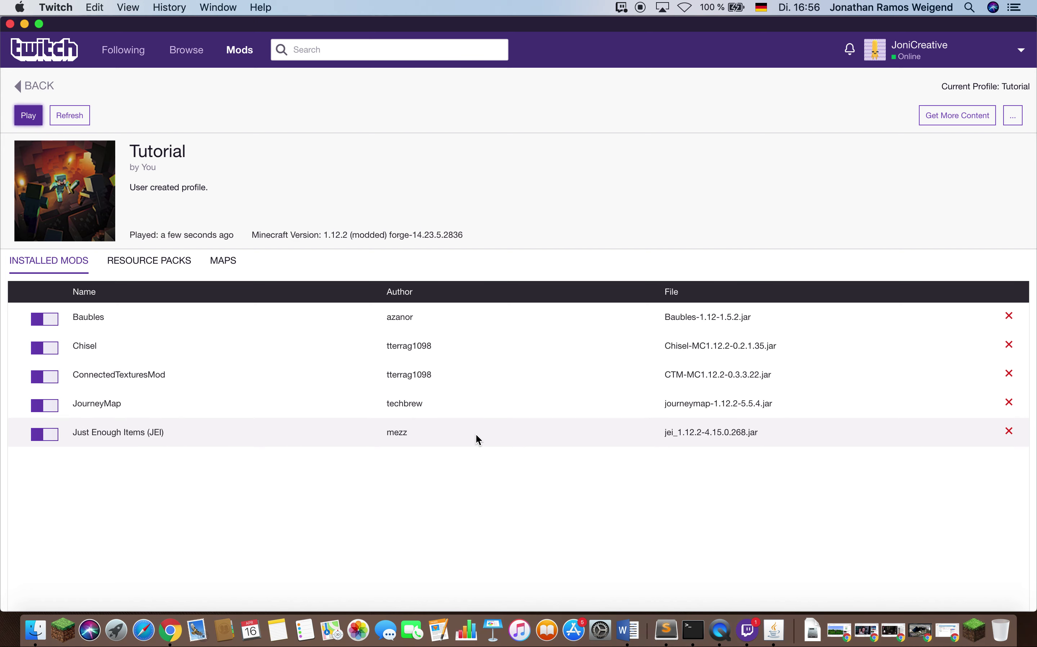
pyautogui.click(957, 116)
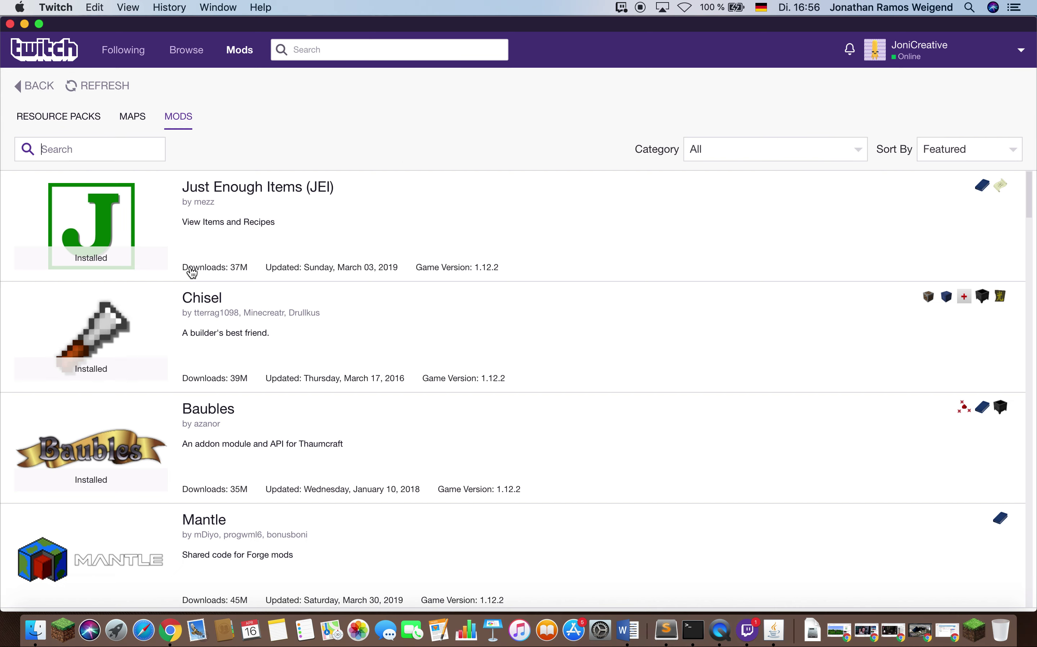
pyautogui.scroll(-10, 257, 301)
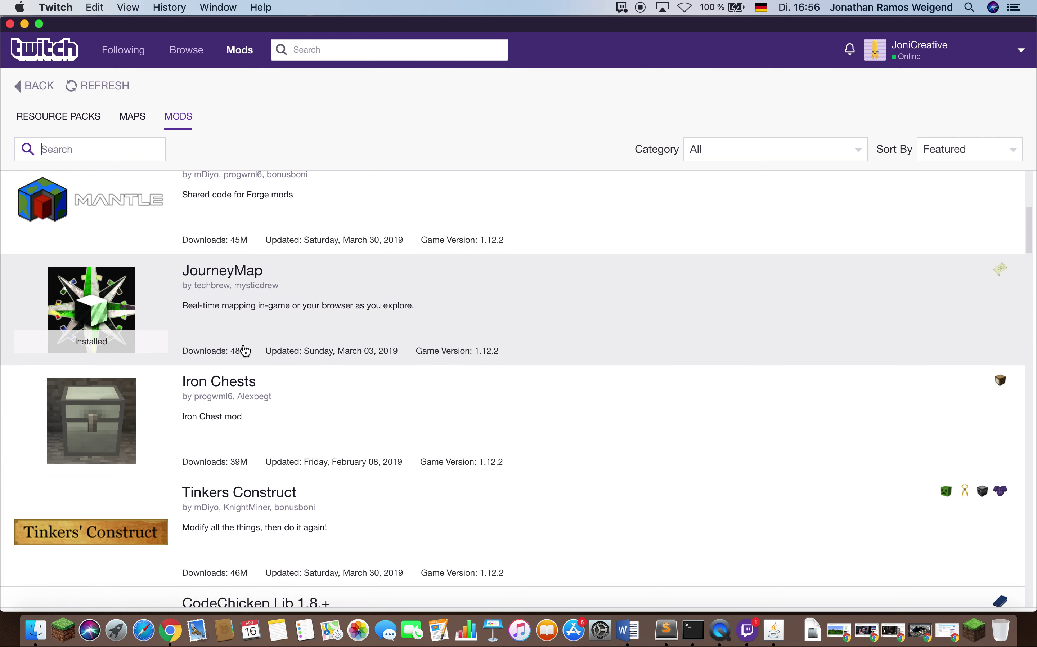
pyautogui.scroll(-5, 245, 342)
pyautogui.scroll(10, 259, 338)
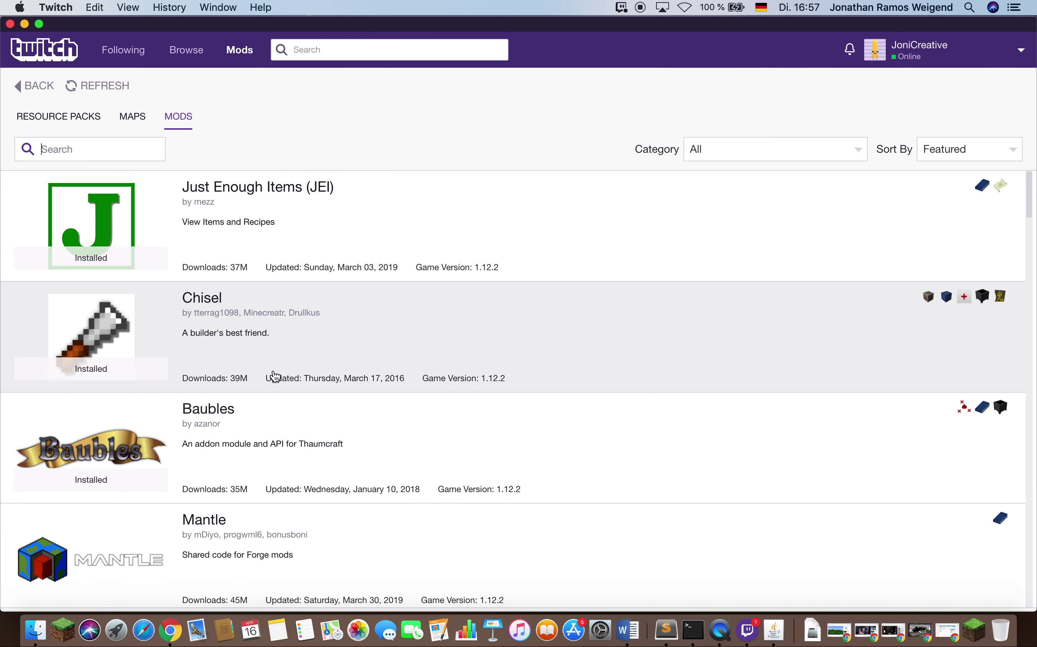
pyautogui.scroll(-5, 276, 375)
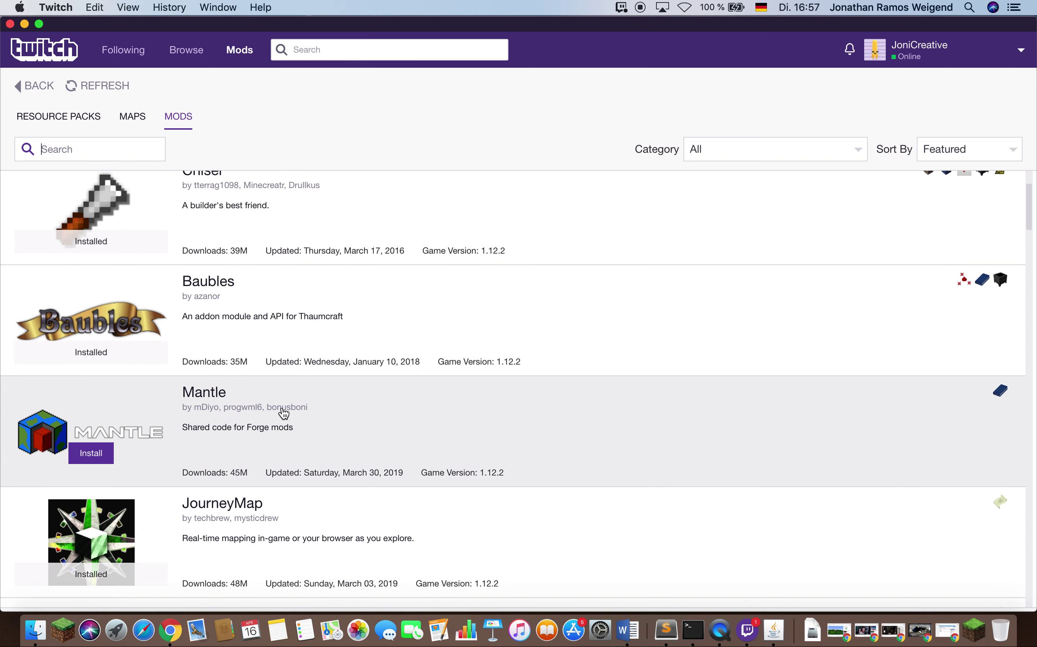
pyautogui.scroll(-13, 286, 414)
pyautogui.scroll(18, 306, 359)
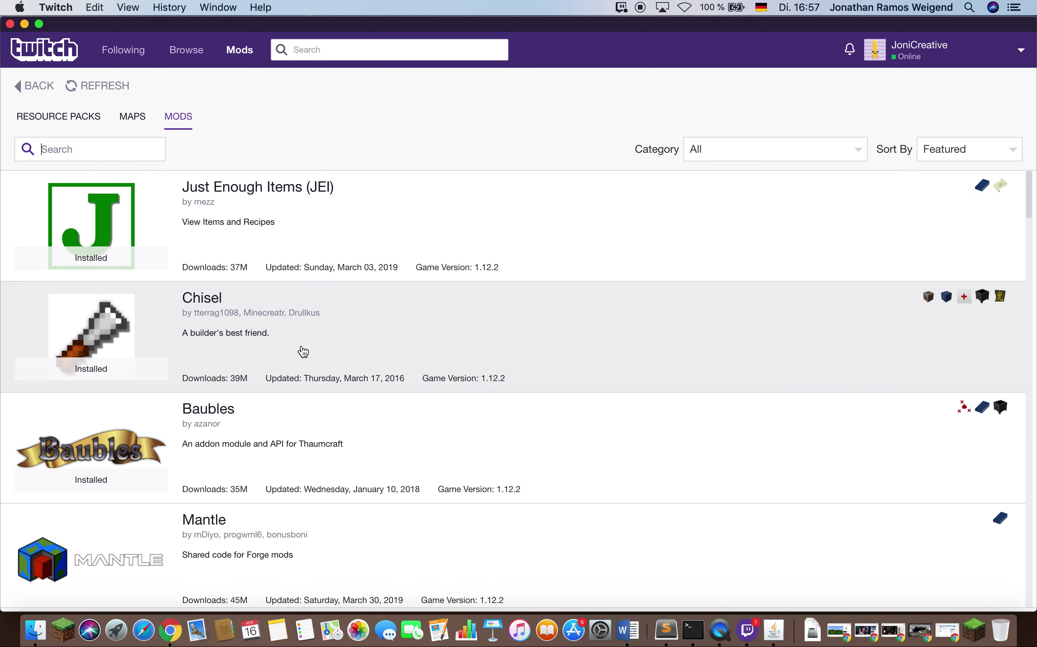
pyautogui.scroll(-15, 303, 351)
pyautogui.scroll(16, 303, 352)
pyautogui.scroll(-6, 294, 378)
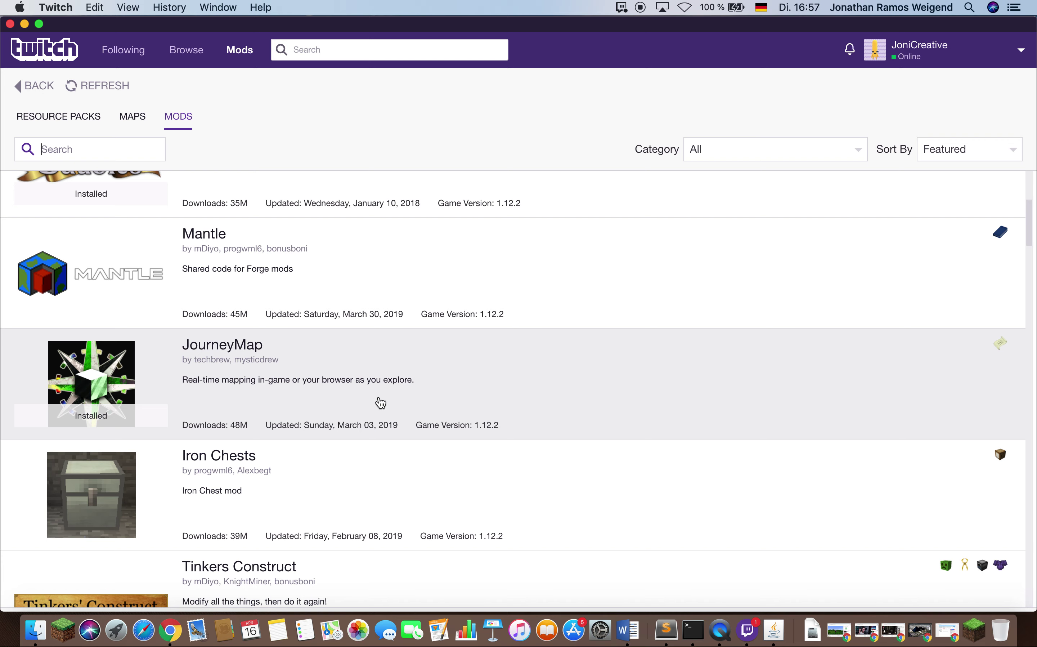
pyautogui.scroll(5, 492, 409)
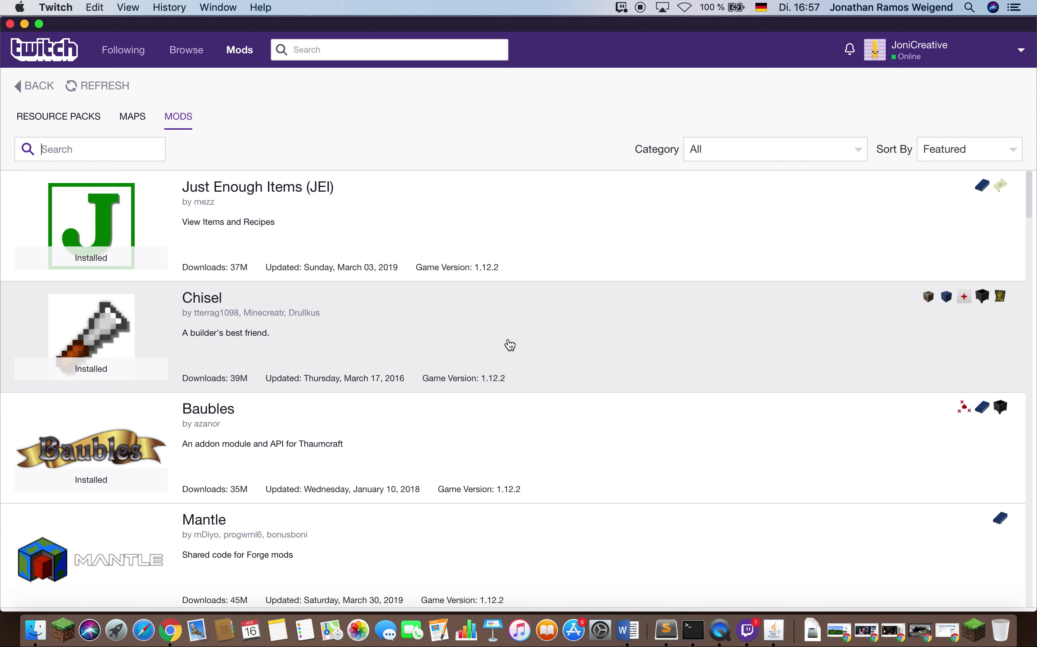
pyautogui.scroll(-4, 487, 359)
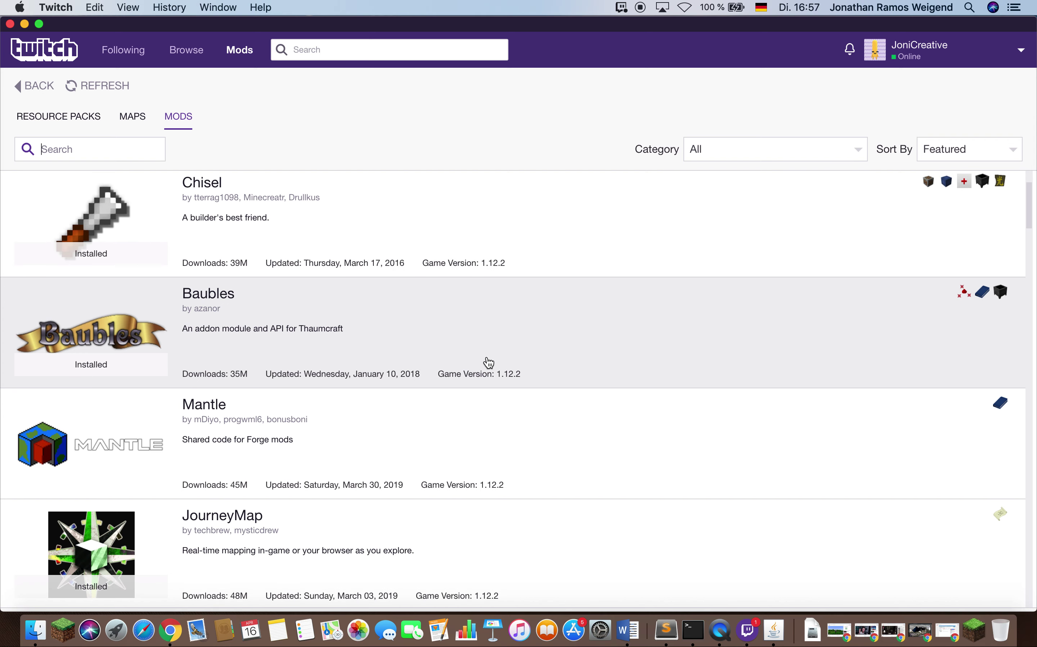
pyautogui.scroll(-1, 489, 363)
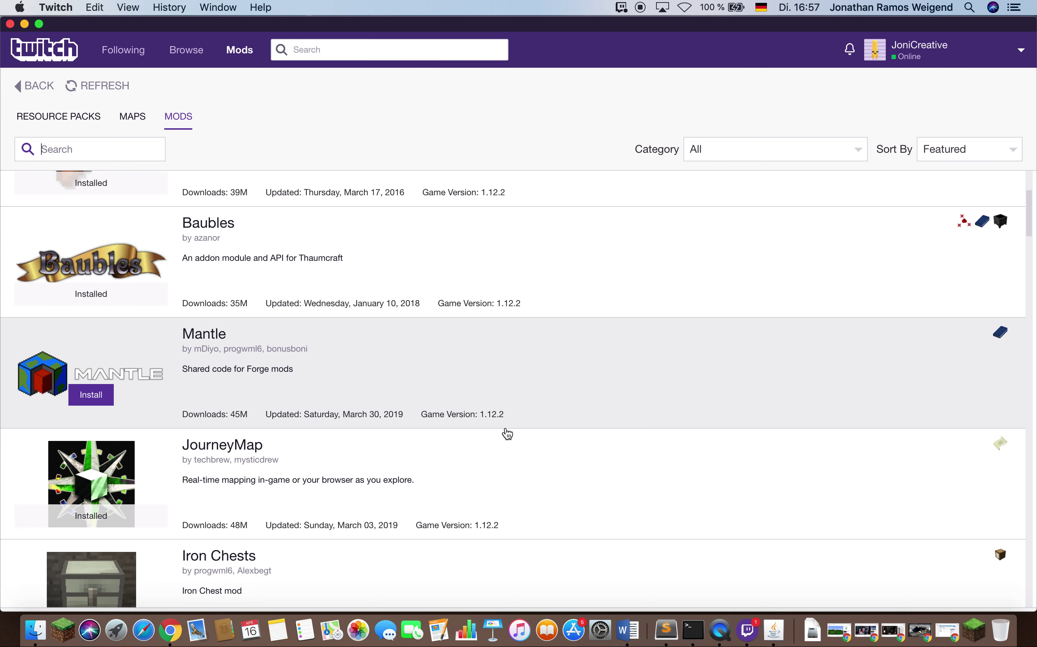
pyautogui.scroll(-1, 507, 433)
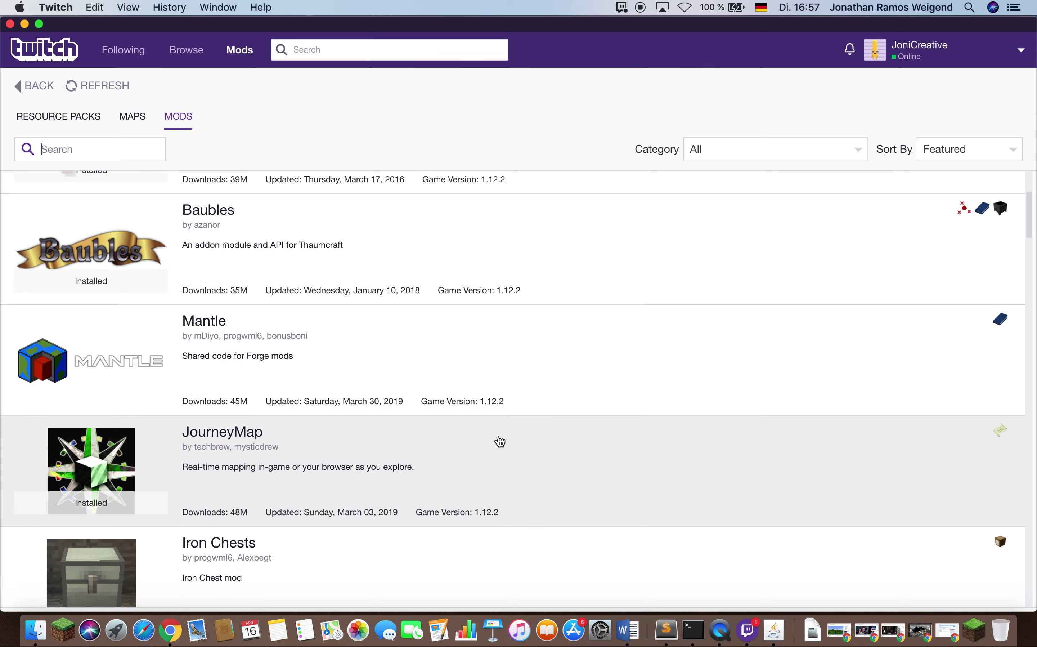
pyautogui.scroll(5, 496, 439)
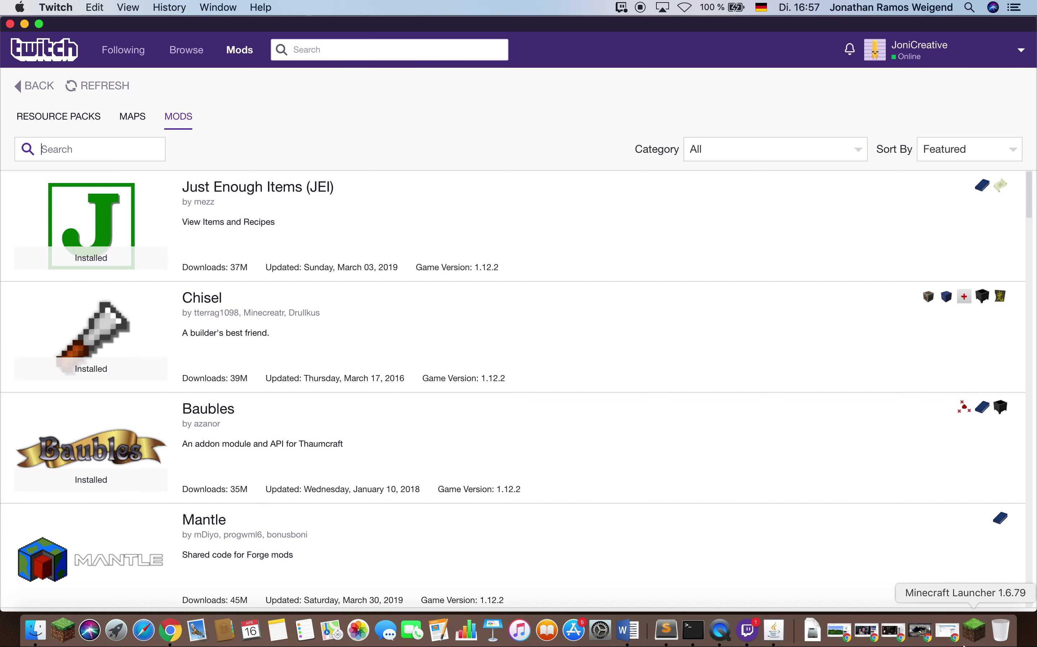
# - Restore the minimized Minecraft Launcher and bring it to the front over the Tutorial profile's page
pyautogui.click(947, 630)
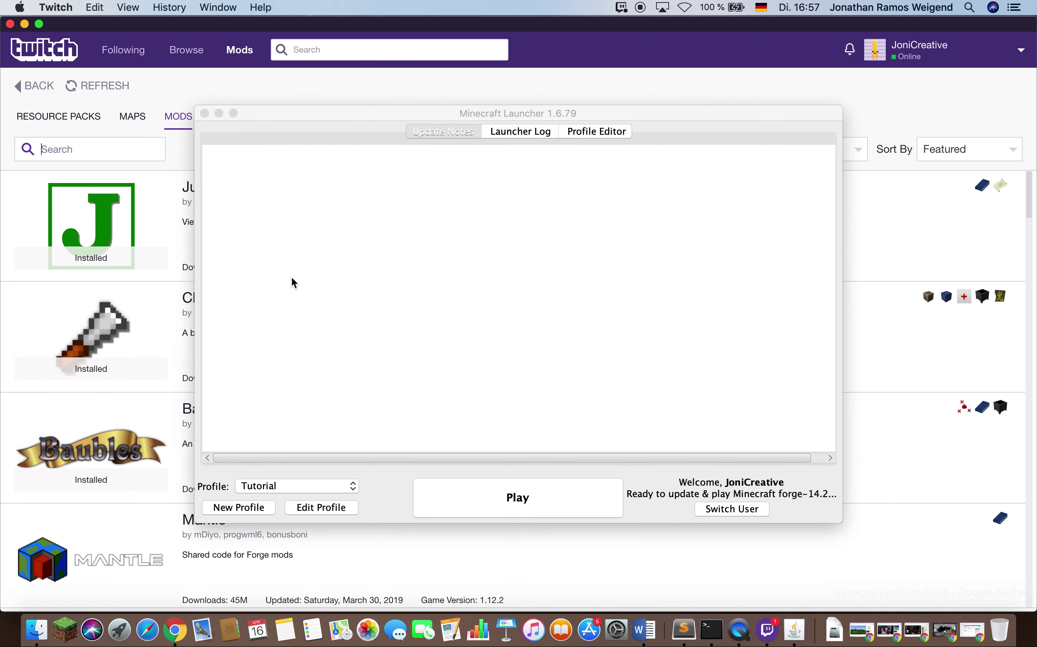
pyautogui.click(41, 100)
pyautogui.click(33, 85)
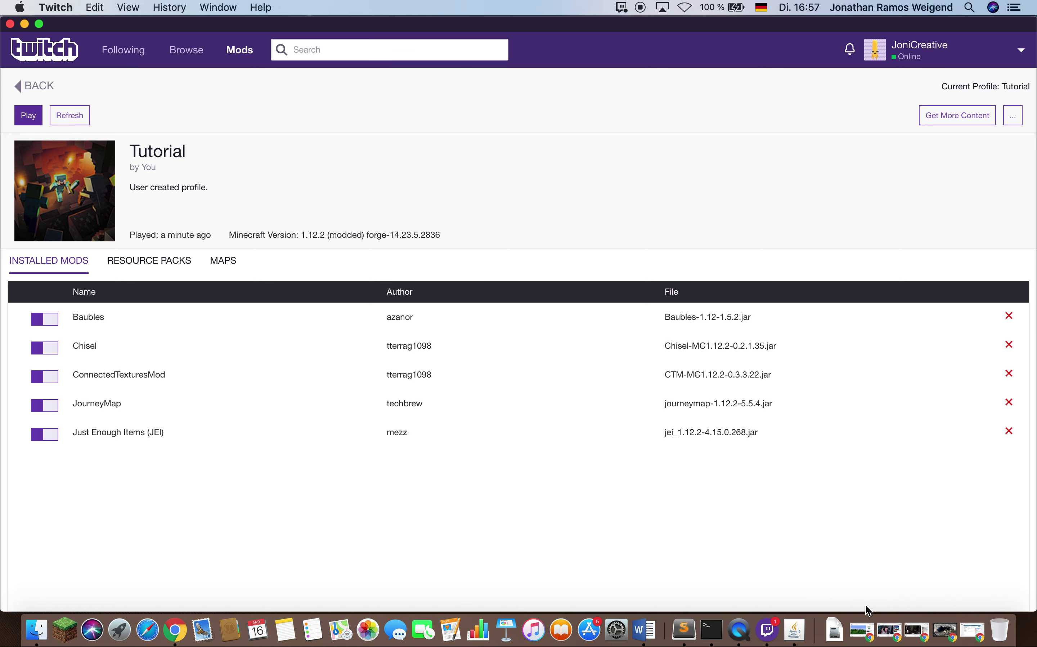
pyautogui.click(788, 613)
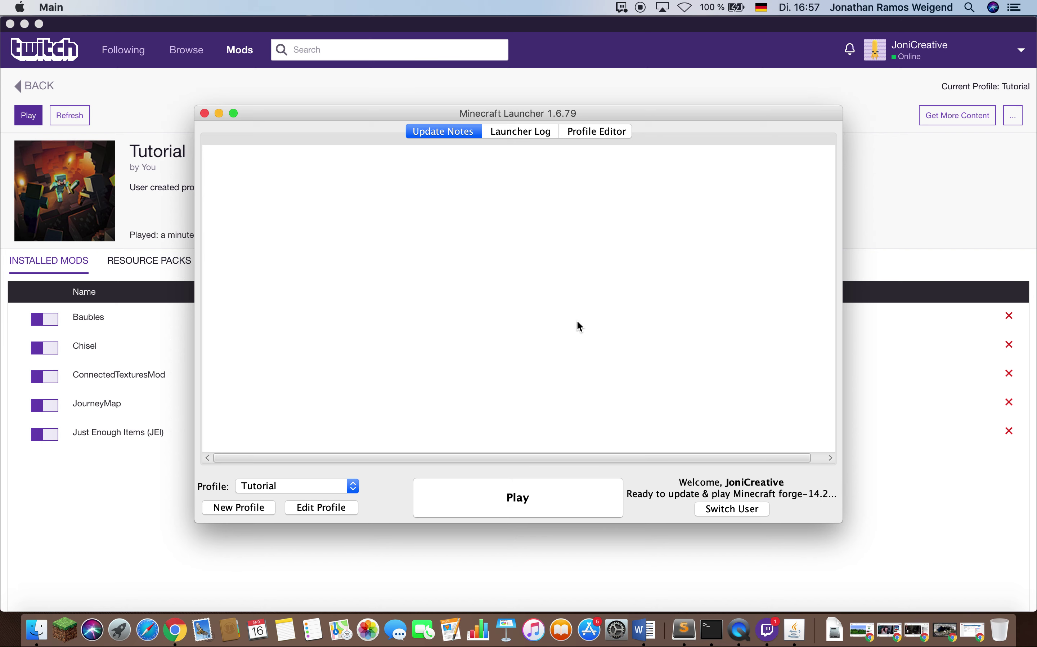
# - Look at the Minecraft Launcher's launcher log, profile editor, and update notes
pyautogui.click(519, 138)
pyautogui.click(429, 135)
pyautogui.click(602, 133)
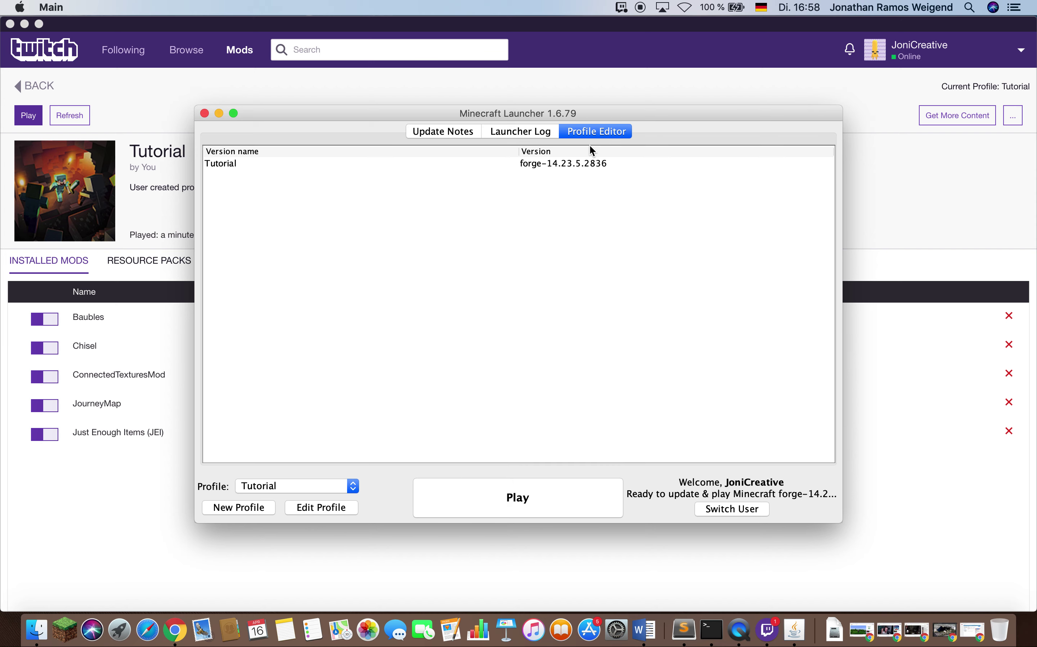
pyautogui.click(517, 134)
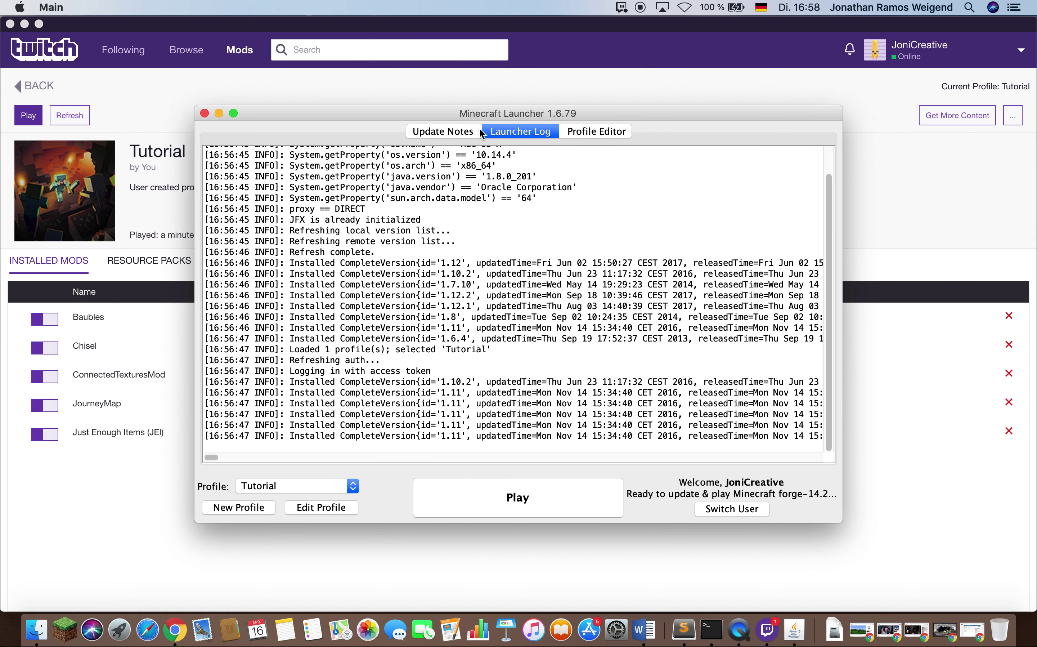
pyautogui.click(447, 132)
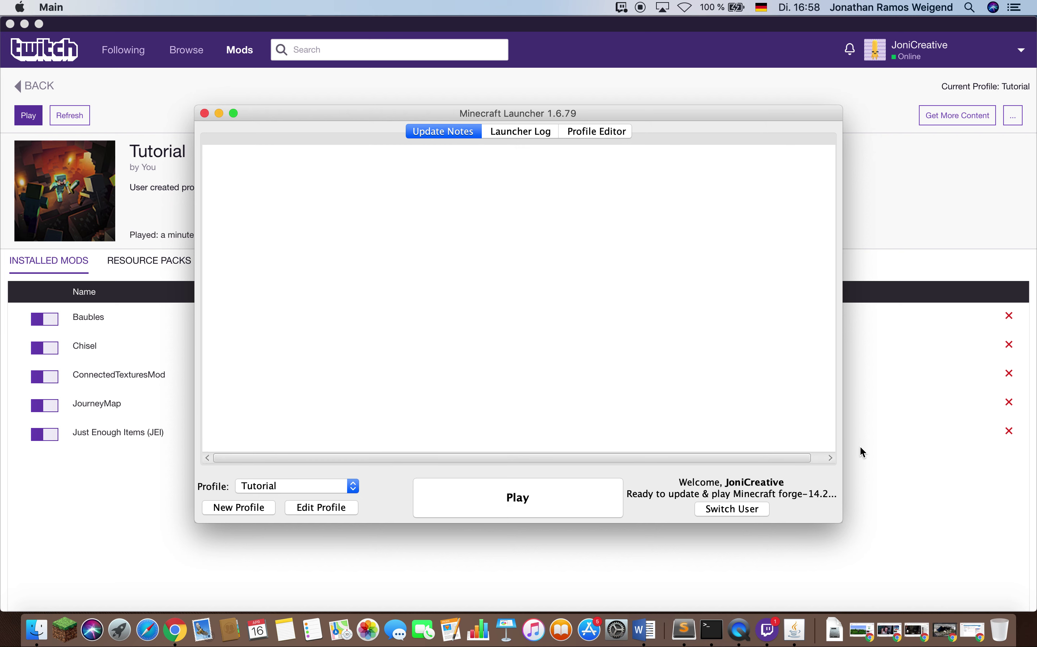
# - Launch Minecraft with the Tutorial profile from the launcher and switch the game window to full screen
pyautogui.click(831, 457)
pyautogui.click(207, 457)
pyautogui.click(549, 499)
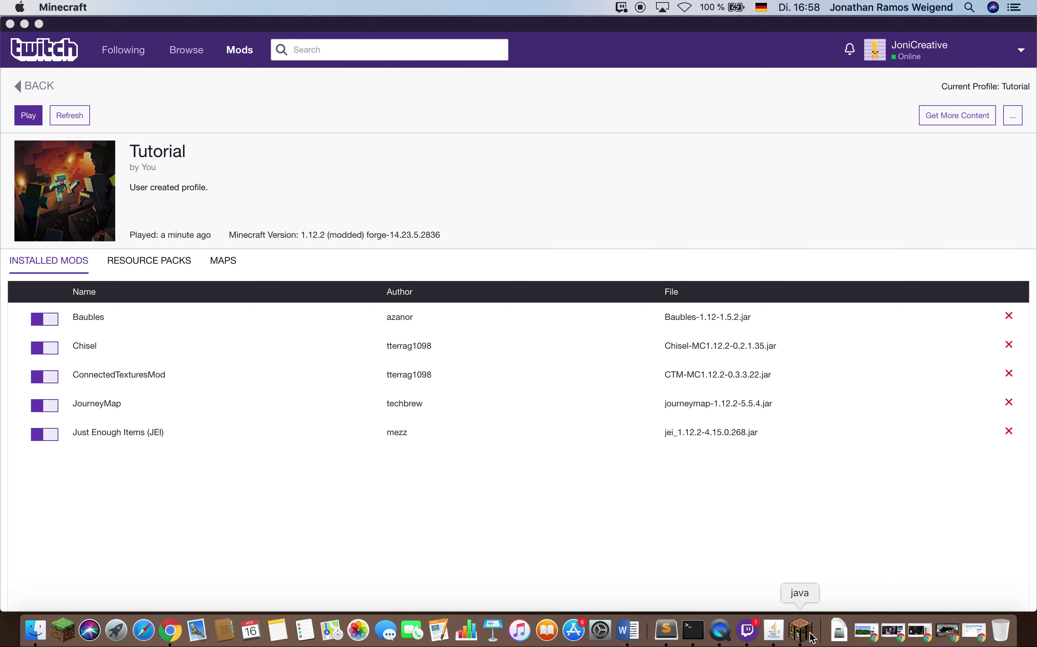
pyautogui.click(810, 629)
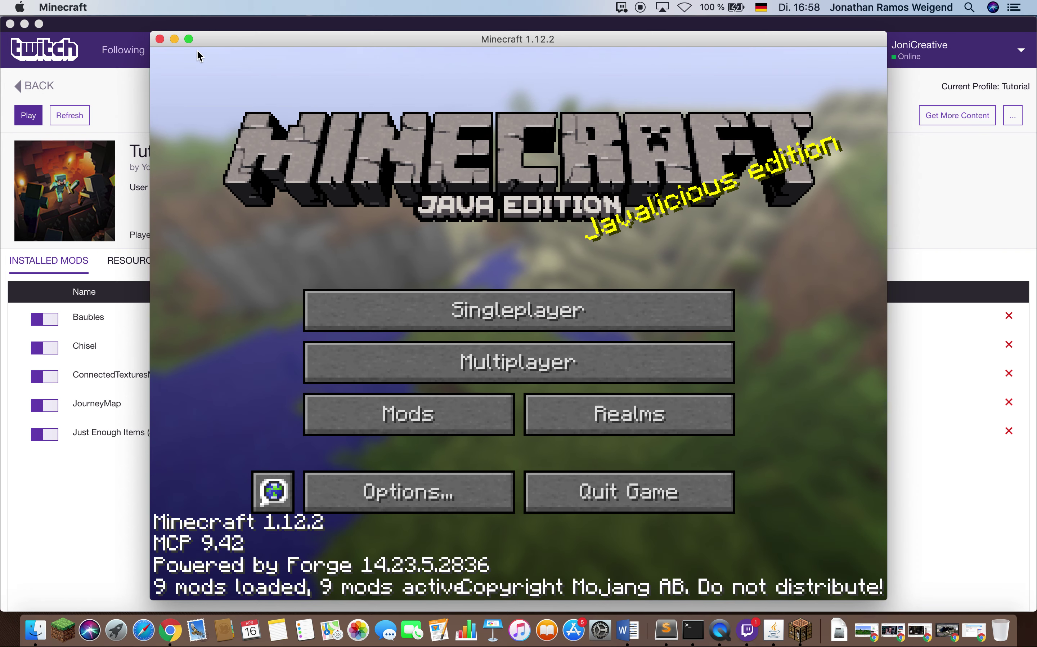
pyautogui.click(189, 39)
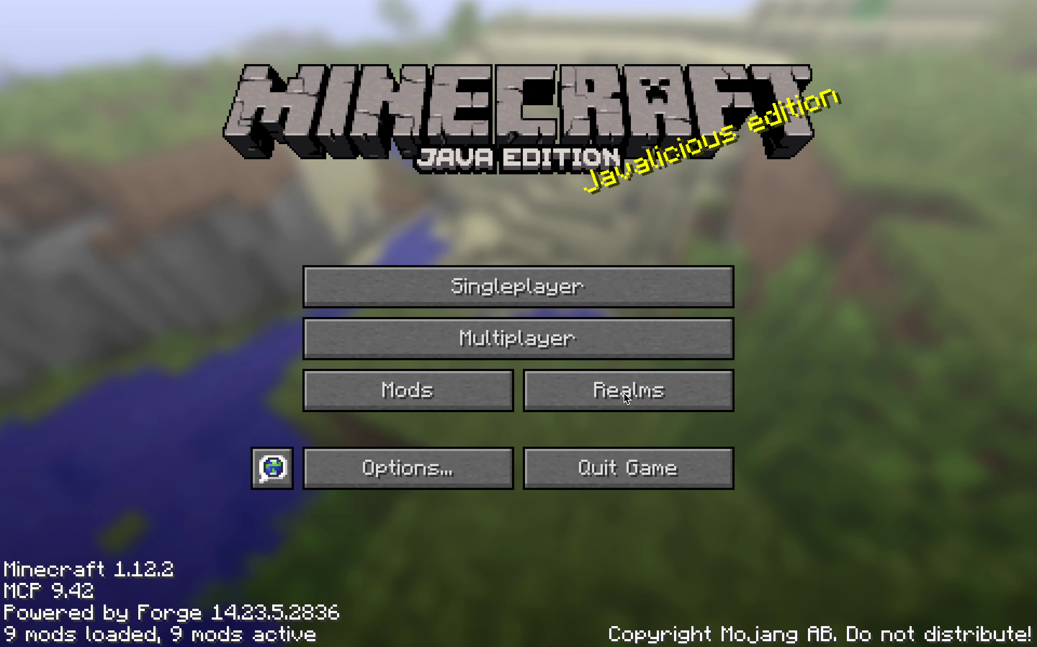
# - Lower the game's volume in the Music & Sounds options and return to the title screen
pyautogui.click(416, 462)
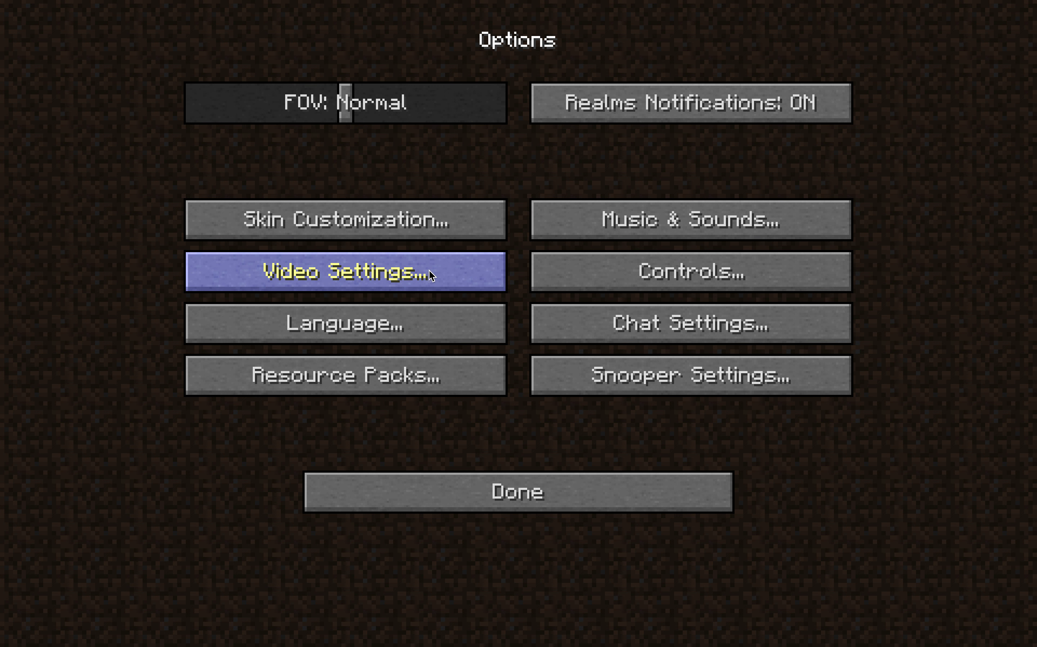
pyautogui.click(652, 234)
pyautogui.moveTo(459, 169); pyautogui.dragTo(188, 167)
pyautogui.click(495, 492)
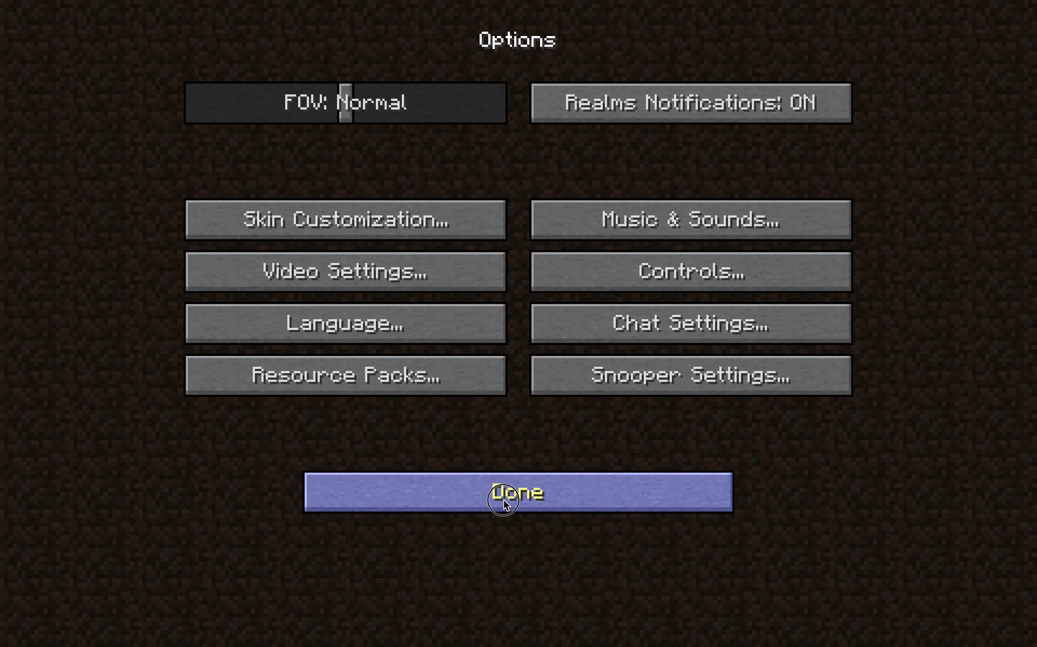
pyautogui.click(504, 492)
# - Create a new singleplayer world with the game mode set to Creative
pyautogui.click(525, 288)
pyautogui.click(561, 266)
pyautogui.click(561, 266)
pyautogui.click(360, 590)
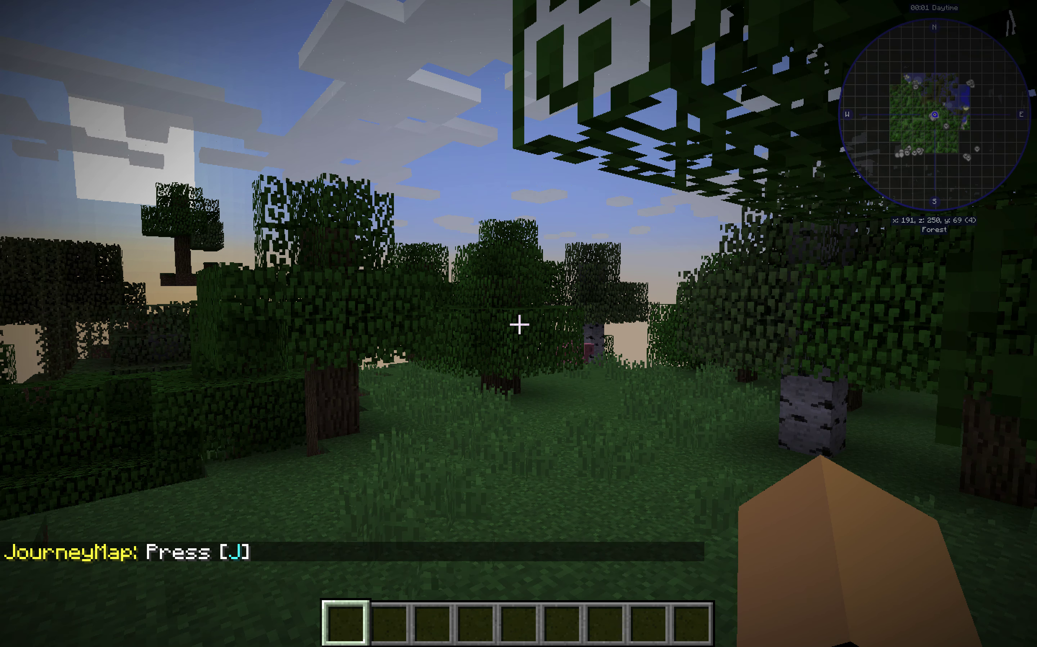
# - Raise the system volume and fly up over the forest to look around the new world
pyautogui.press('w')
pyautogui.press('XF86AudioRaiseVolume')
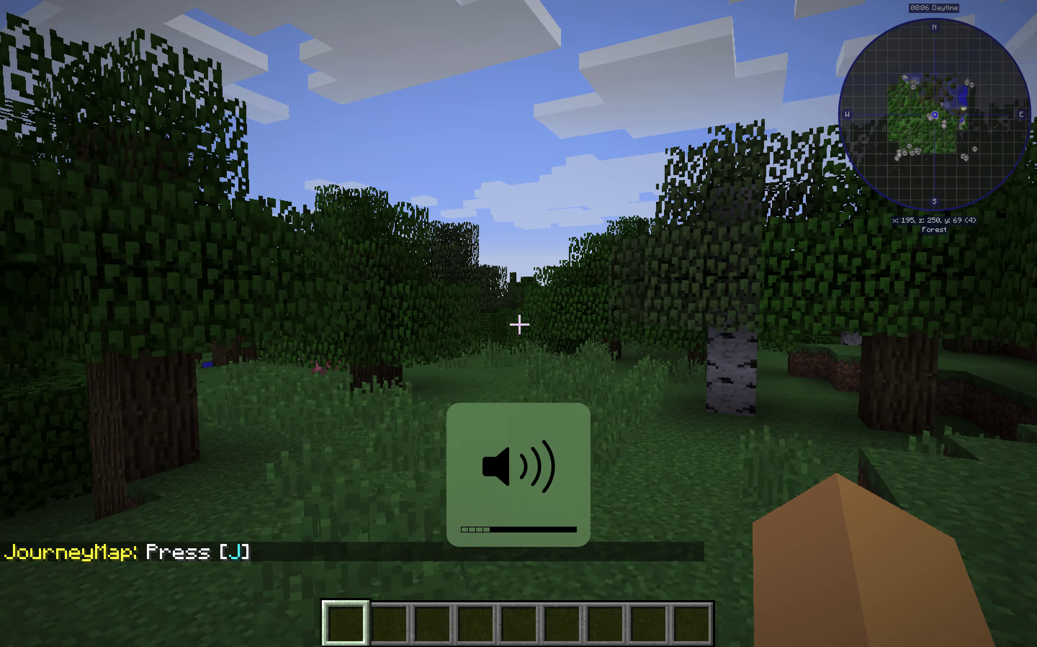
pyautogui.press('w')
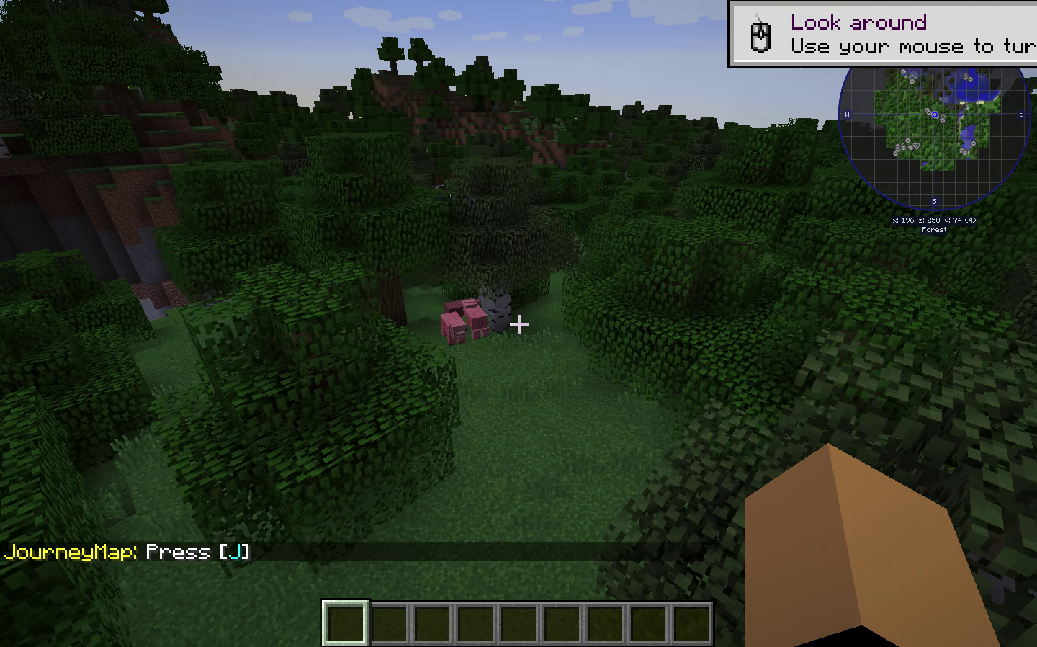
pyautogui.scroll(-8, 518, 323)
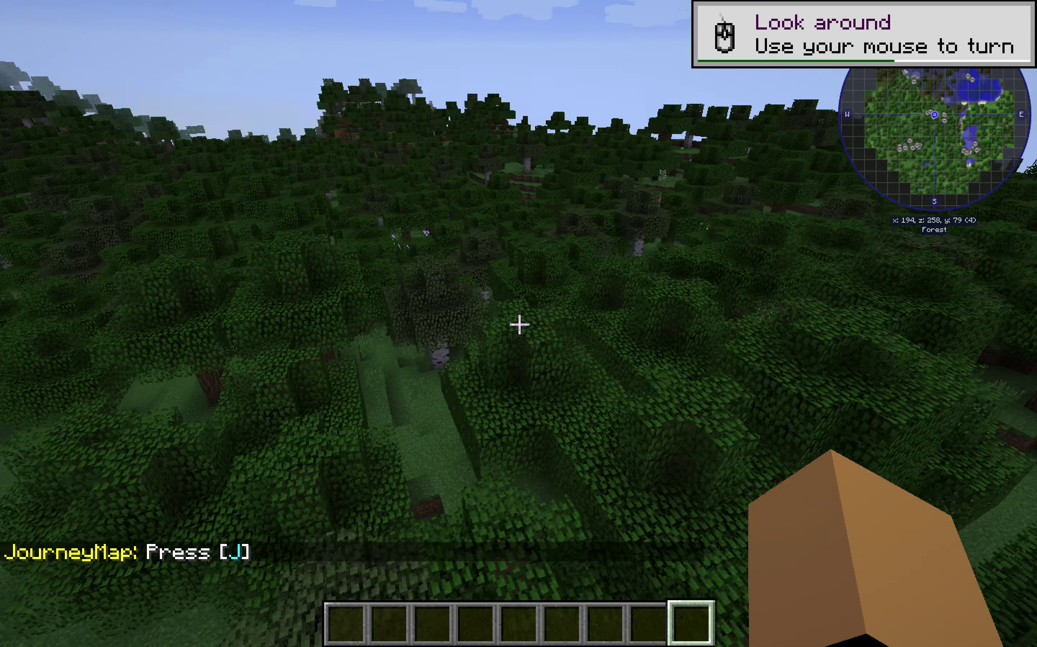
pyautogui.scroll(3, 518, 324)
pyautogui.press('w')
pyautogui.scroll(5, 518, 324)
pyautogui.scroll(-2, 518, 324)
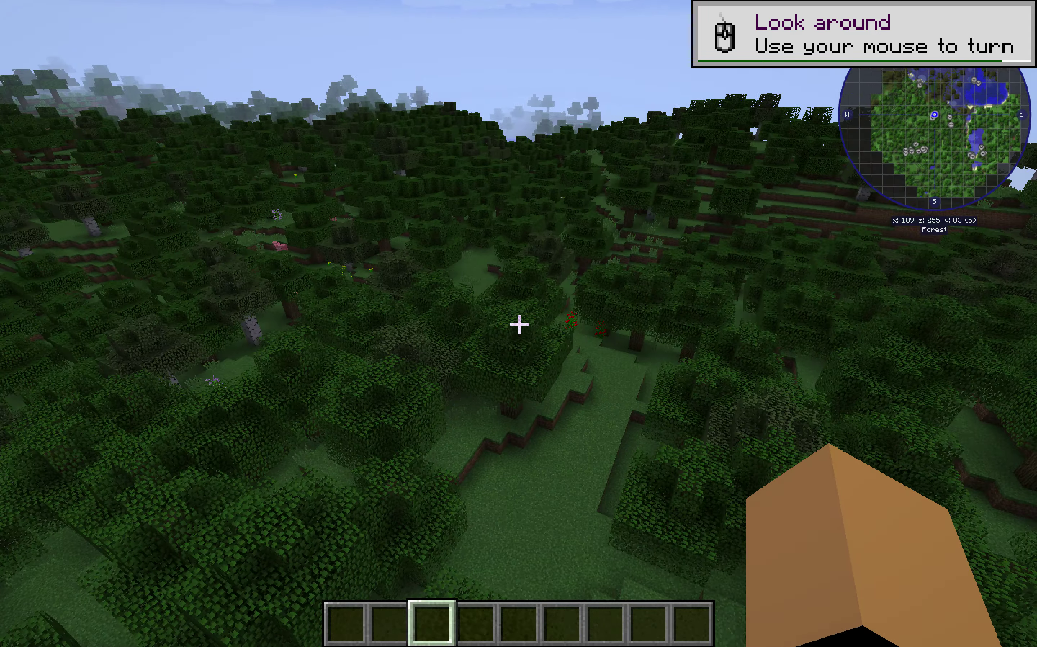
pyautogui.scroll(-3, 519, 324)
pyautogui.scroll(1, 519, 324)
pyautogui.scroll(4, 519, 324)
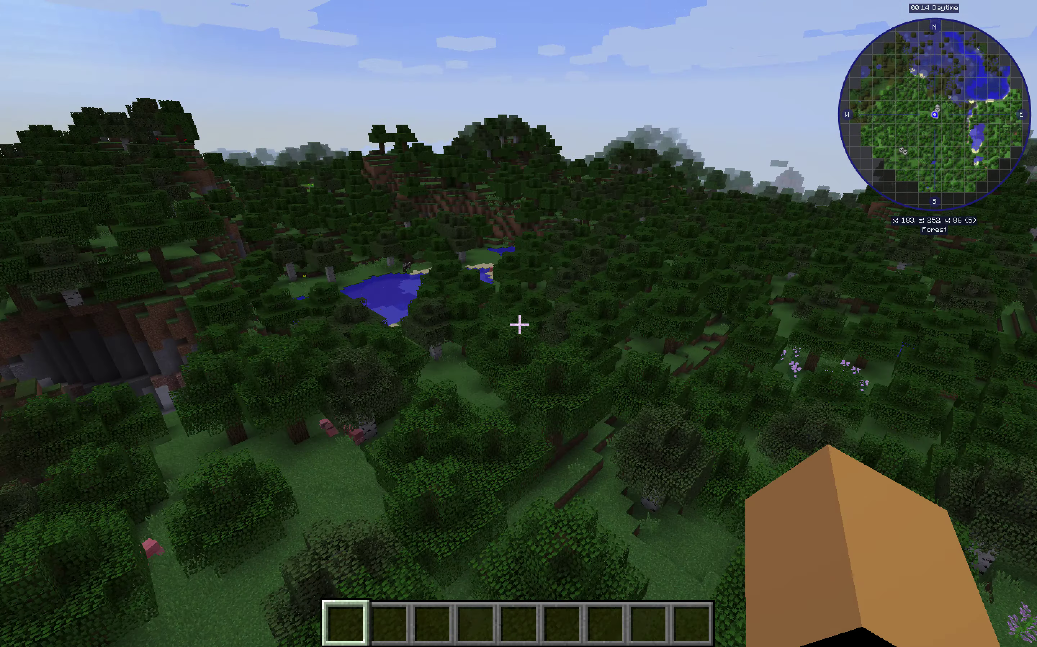
# - Look through the Building Blocks and the Chisel mod's items in the creative inventory, and close it
pyautogui.press('e')
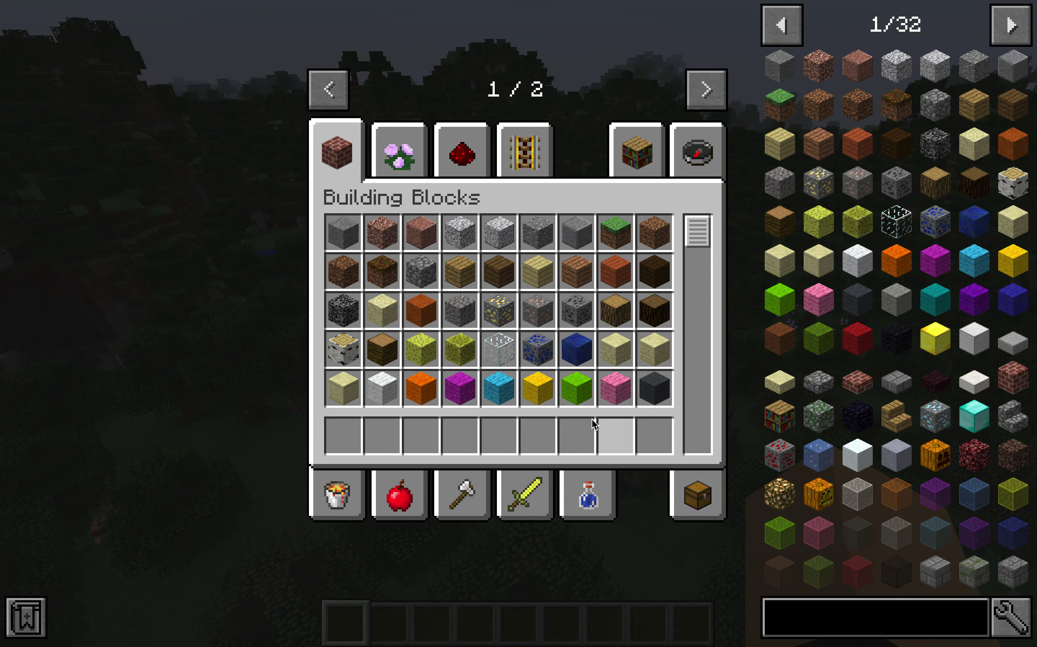
pyautogui.scroll(-15, 507, 421)
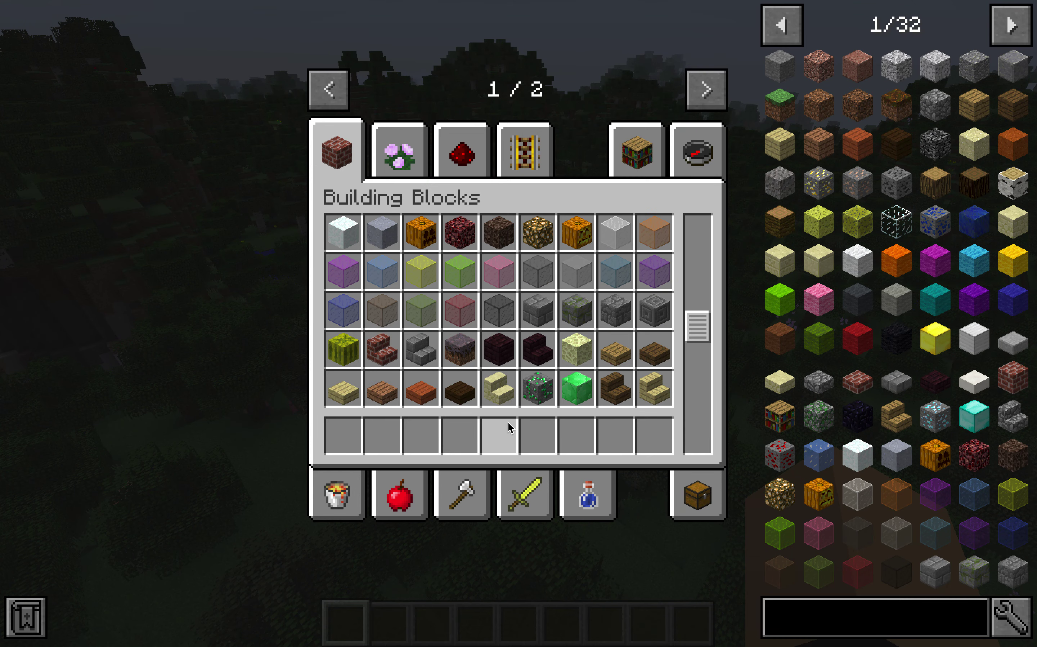
pyautogui.click(707, 89)
pyautogui.click(355, 171)
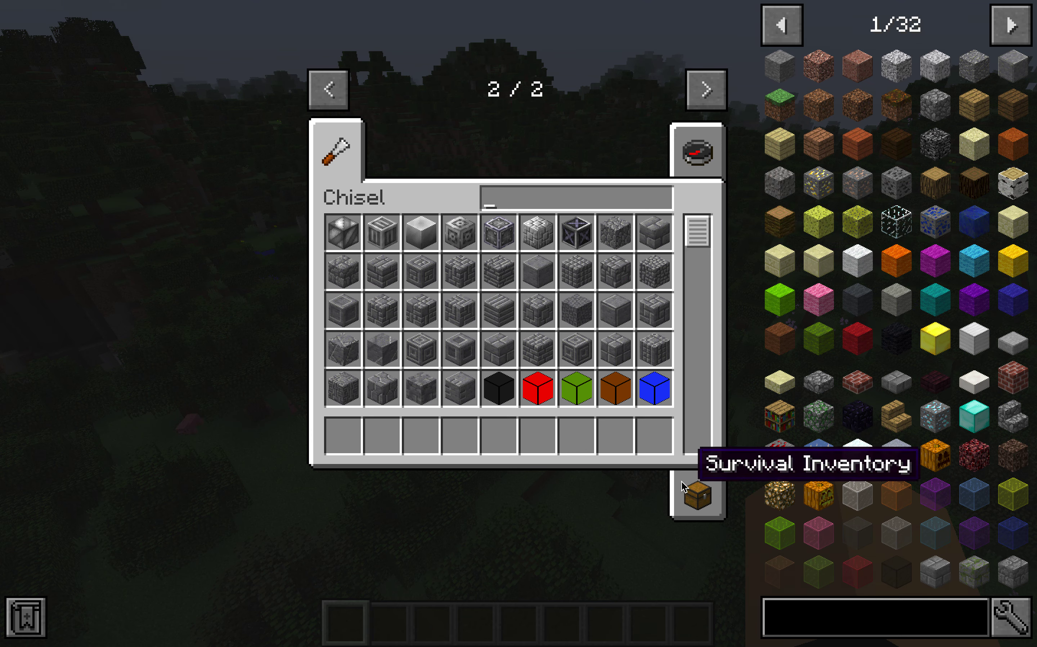
pyautogui.press('Escape')
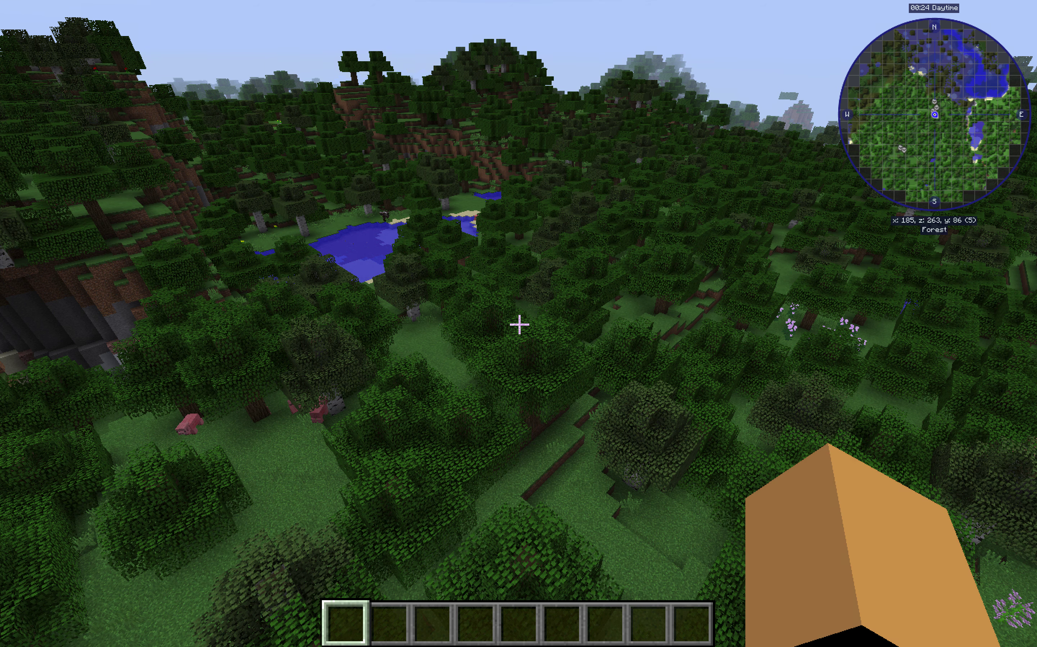
# - View JourneyMap's about screen and its fullscreen map, and return to the game
pyautogui.press('j')
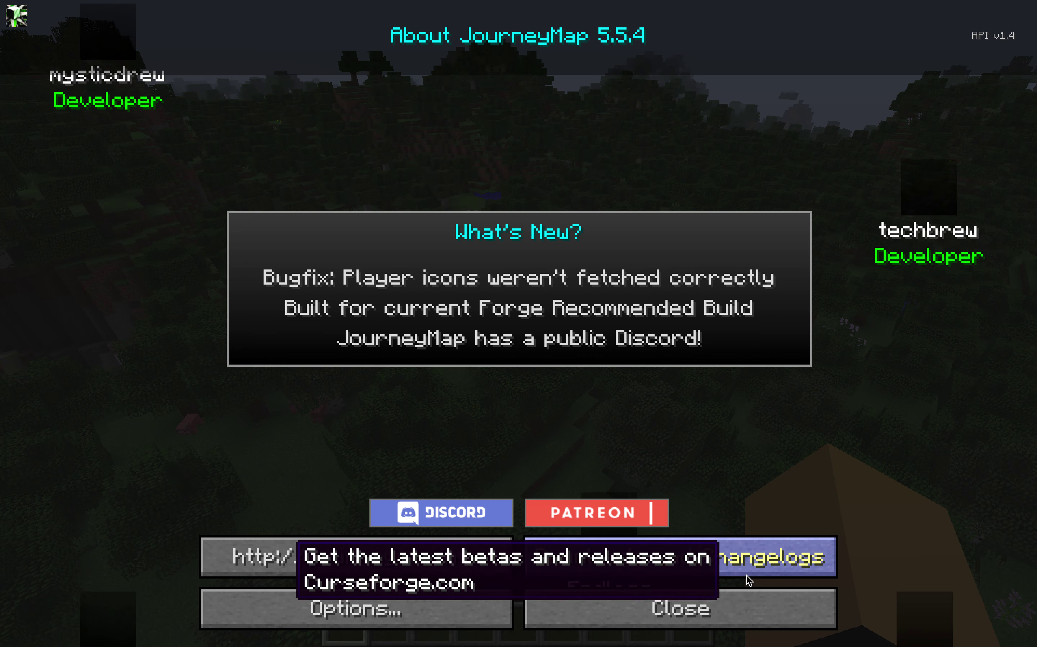
pyautogui.press('Escape')
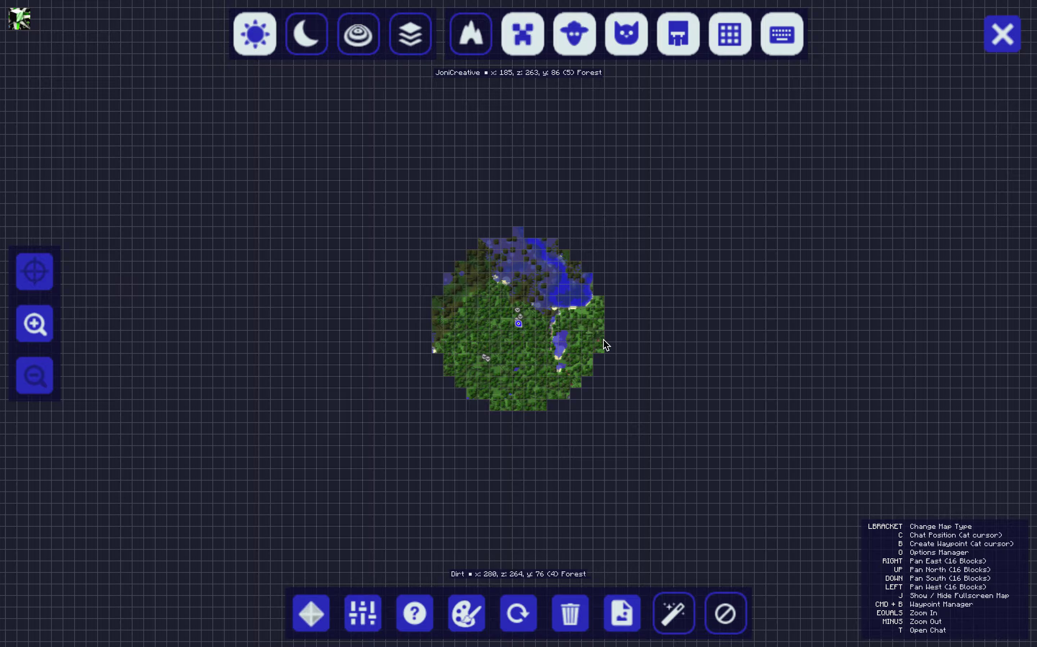
pyautogui.press('Escape')
# - Switch to the Twitch app to check the Tutorial profile's installed mods, and return to Minecraft to resume playing
pyautogui.press('super+Tab')
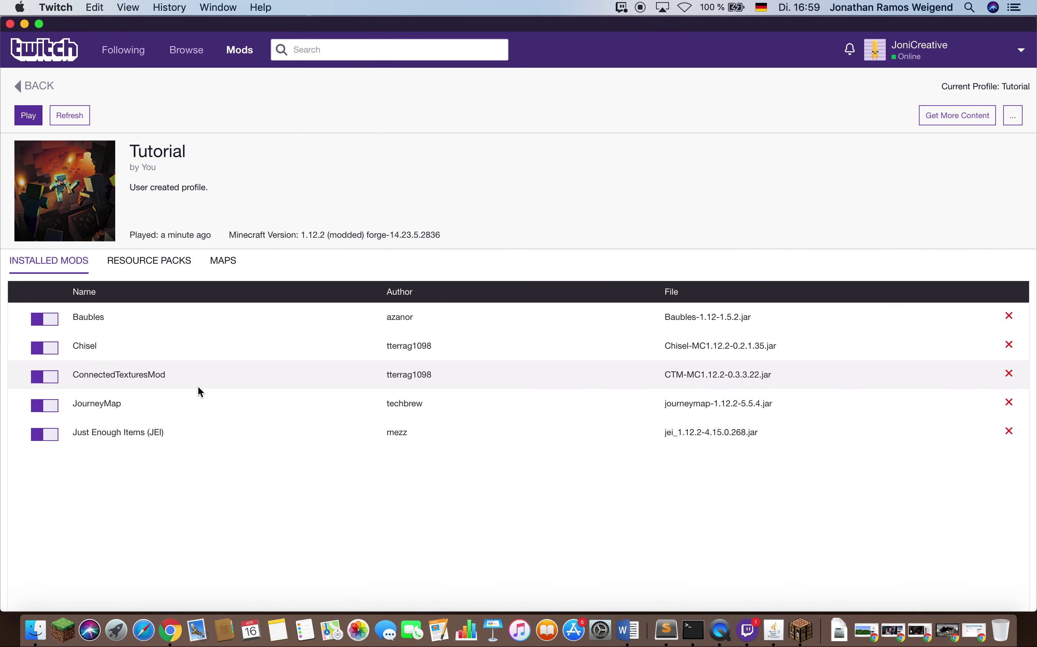
pyautogui.press('super+Tab')
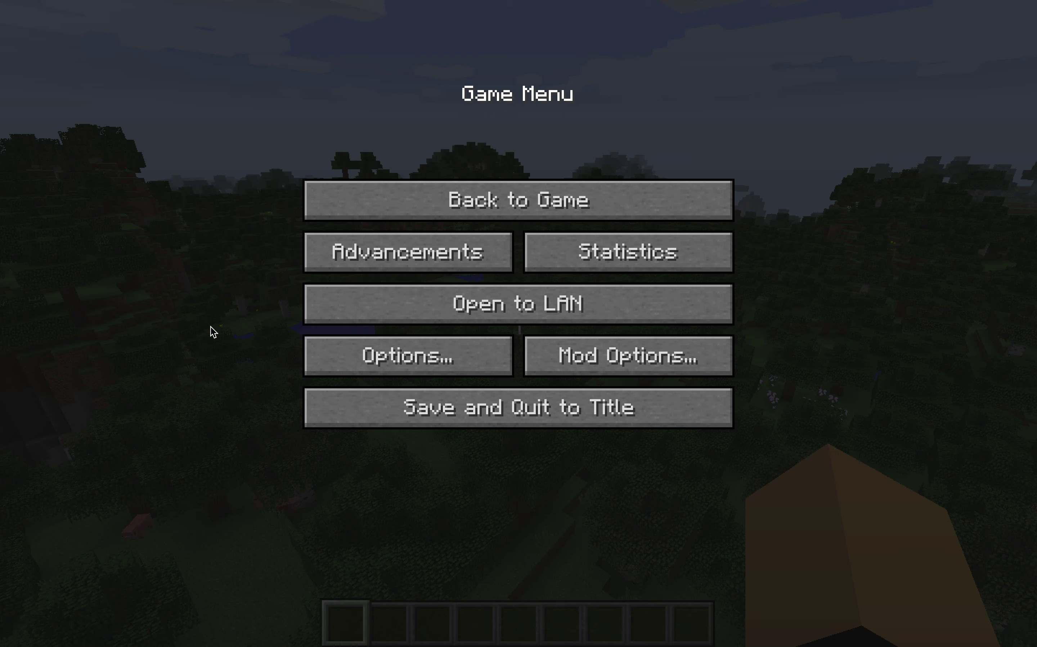
pyautogui.click(517, 333)
pyautogui.press('Escape')
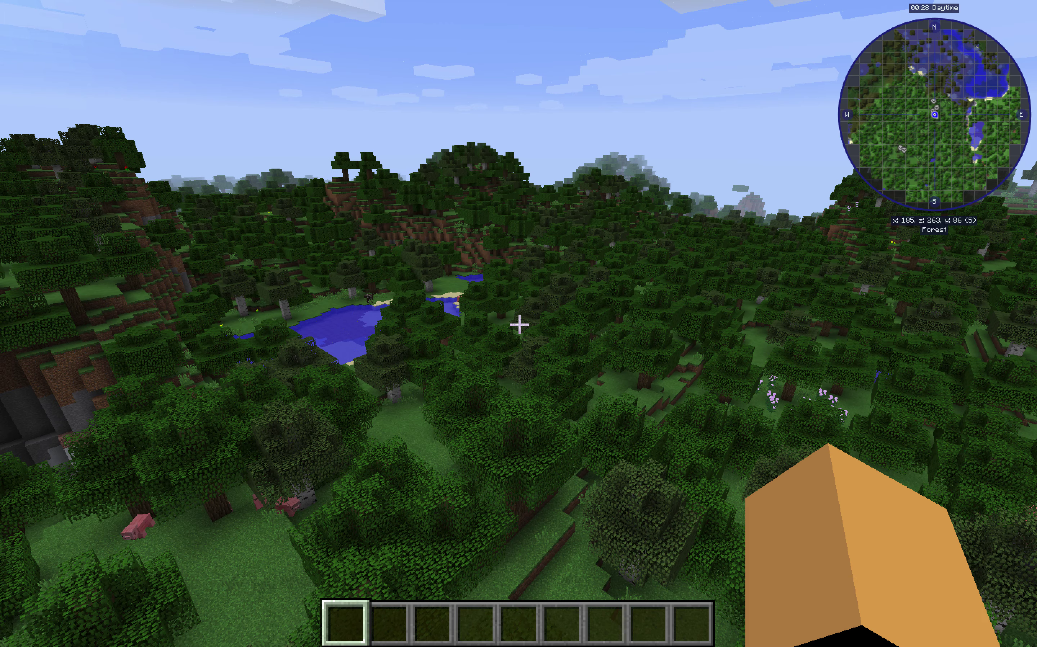
# - Fly a bit further over the forest and cycle through the hotbar slots
pyautogui.scroll(6, 519, 325)
pyautogui.press('w')
pyautogui.scroll(-5, 519, 325)
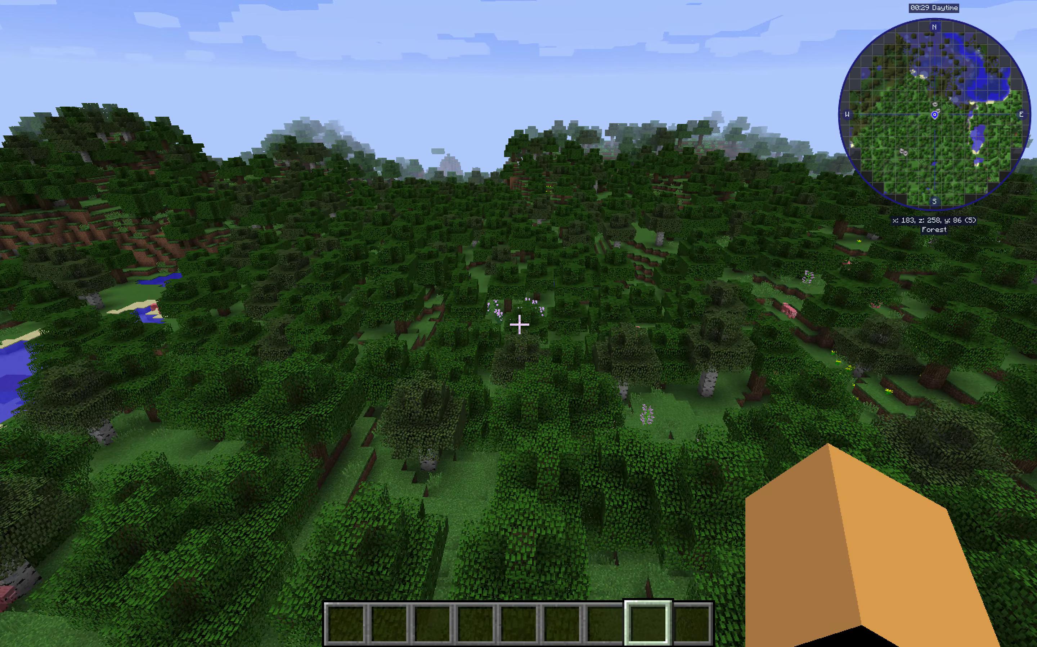
pyautogui.scroll(-10, 519, 325)
pyautogui.press('a')
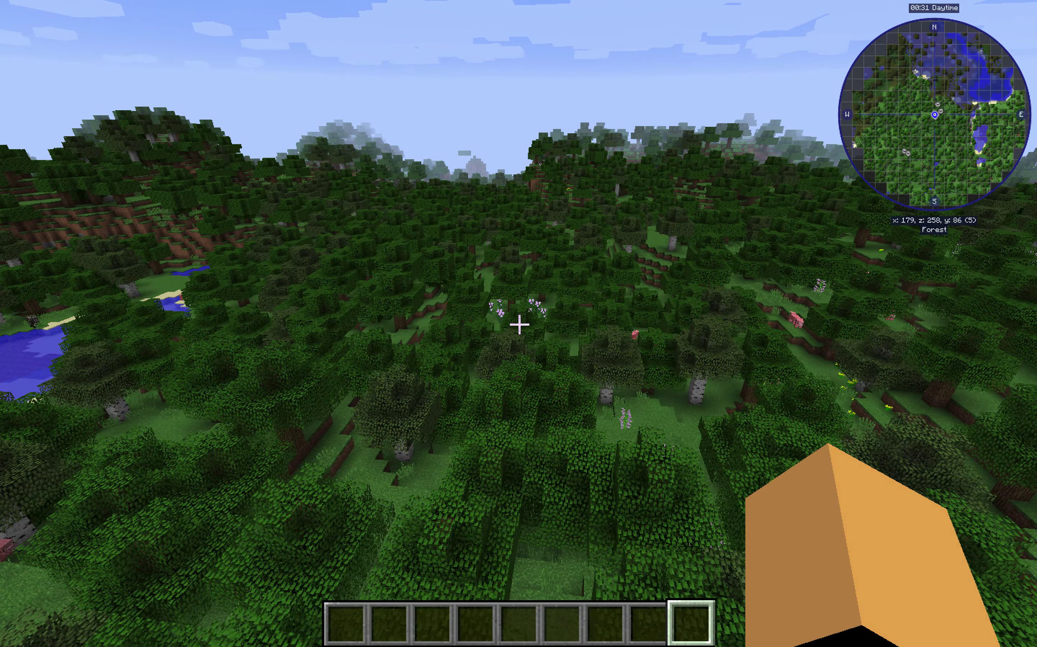
pyautogui.scroll(1, 519, 325)
# - Pause the game and go back to the Tutorial profile's mod list in the Twitch app
pyautogui.press('Escape')
pyautogui.click(519, 333)
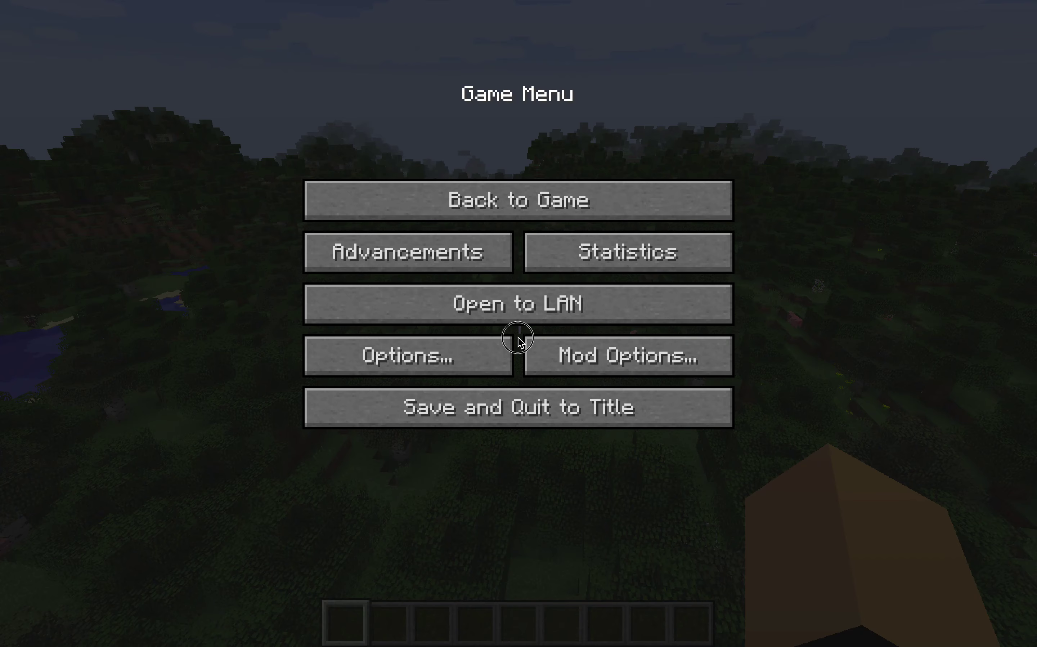
pyautogui.press('super+Tab')
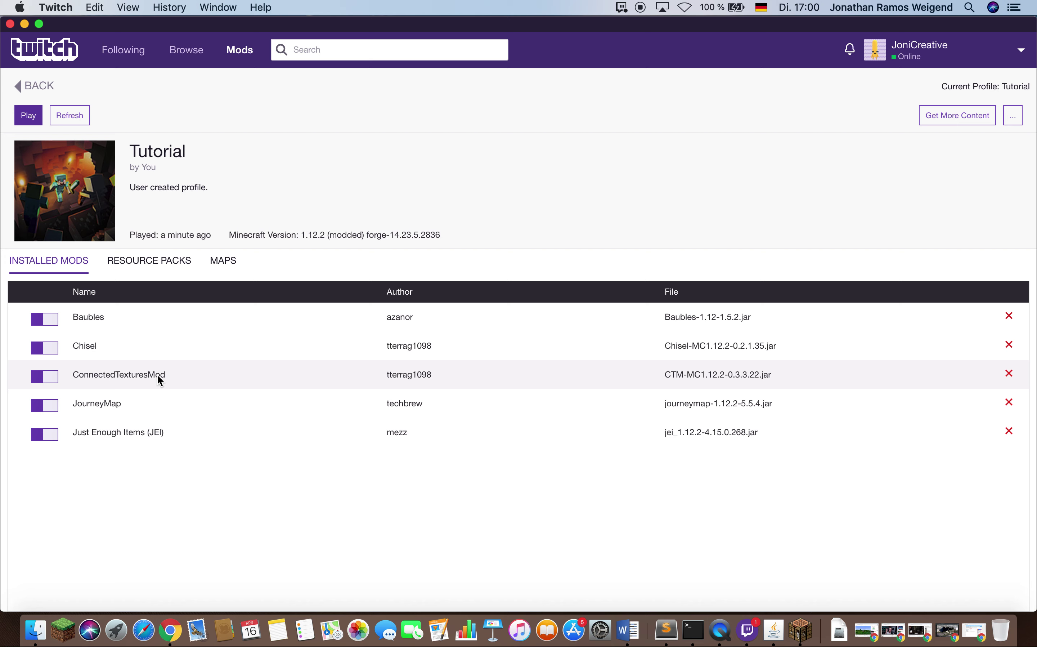
pyautogui.click(923, 116)
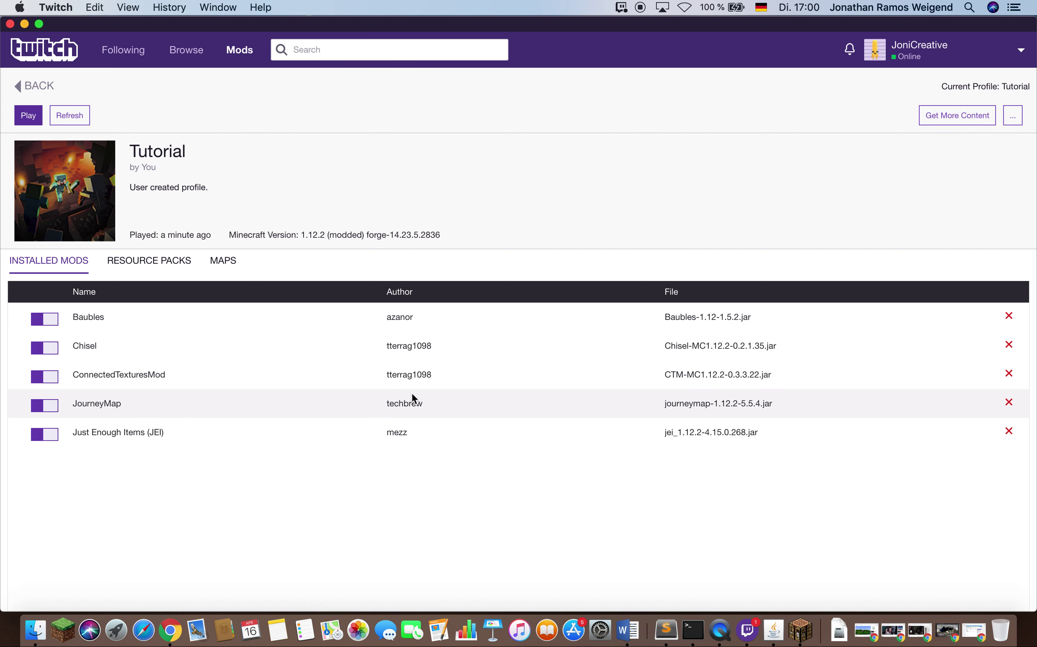
pyautogui.hotkey('ctrl', 'Right')
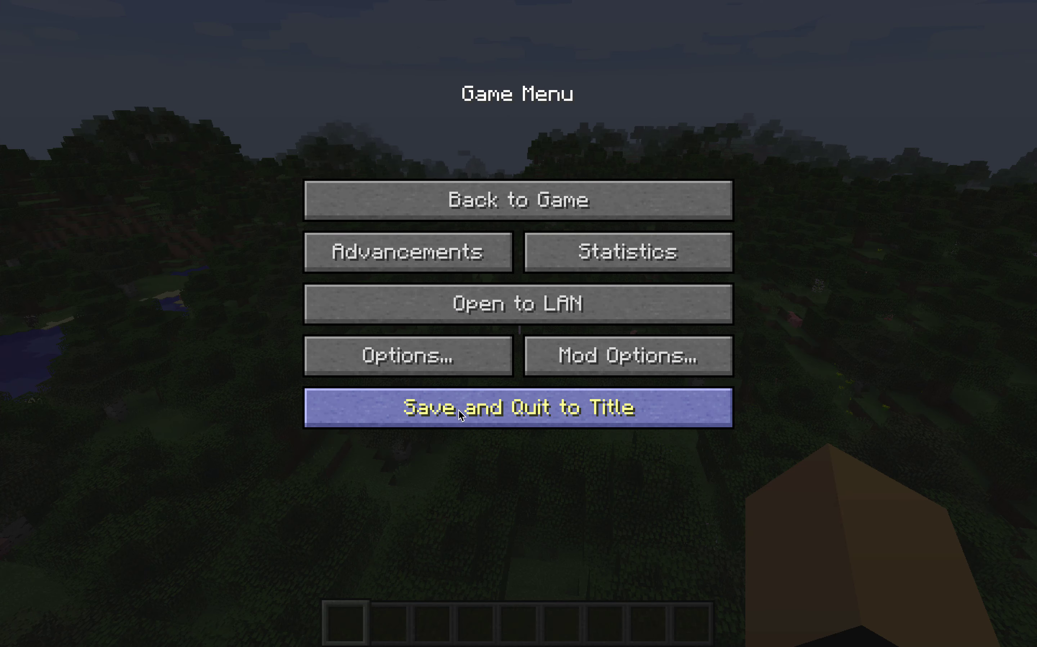
pyautogui.hotkey('ctrl', 'Left')
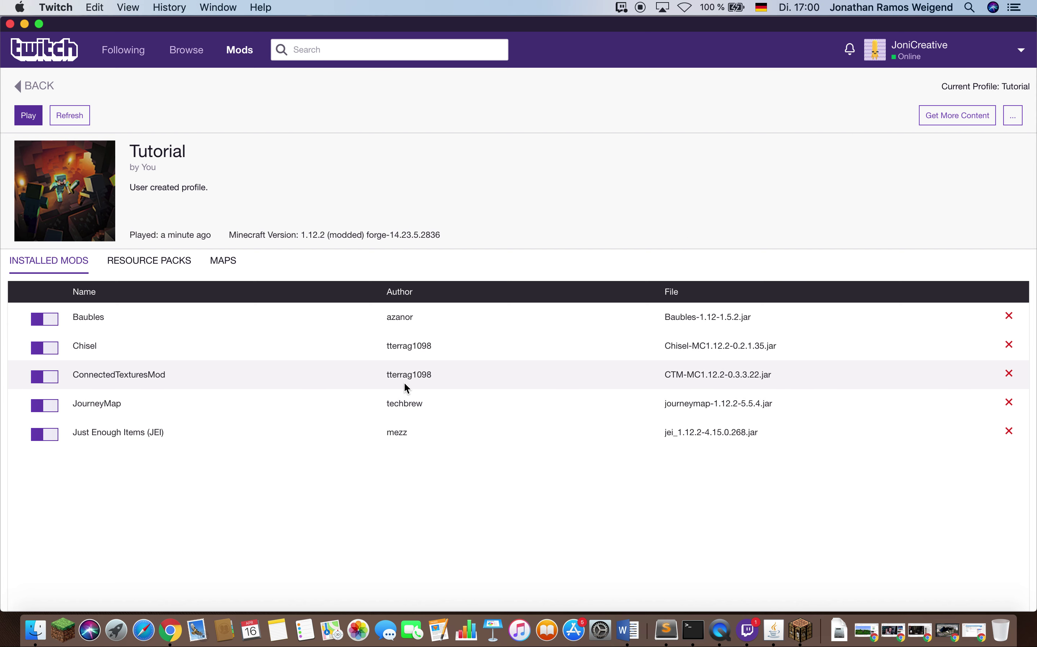
# - View the ConnectedTexturesMod details page from the Tutorial profile, and quit the Minecraft game
pyautogui.click(406, 387)
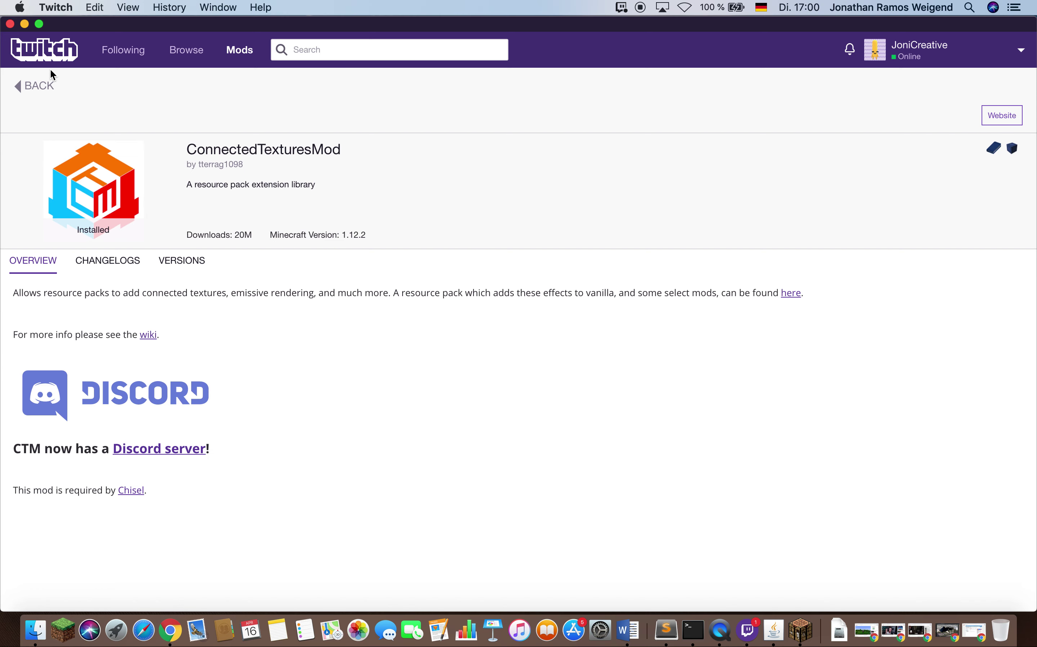
pyautogui.click(19, 87)
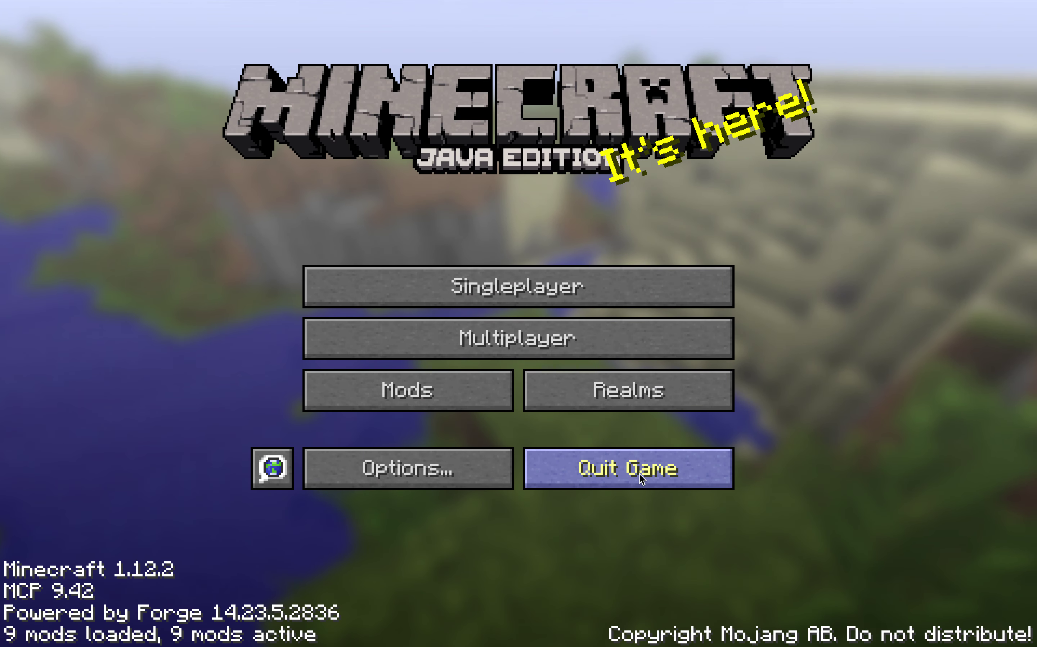
pyautogui.click(639, 474)
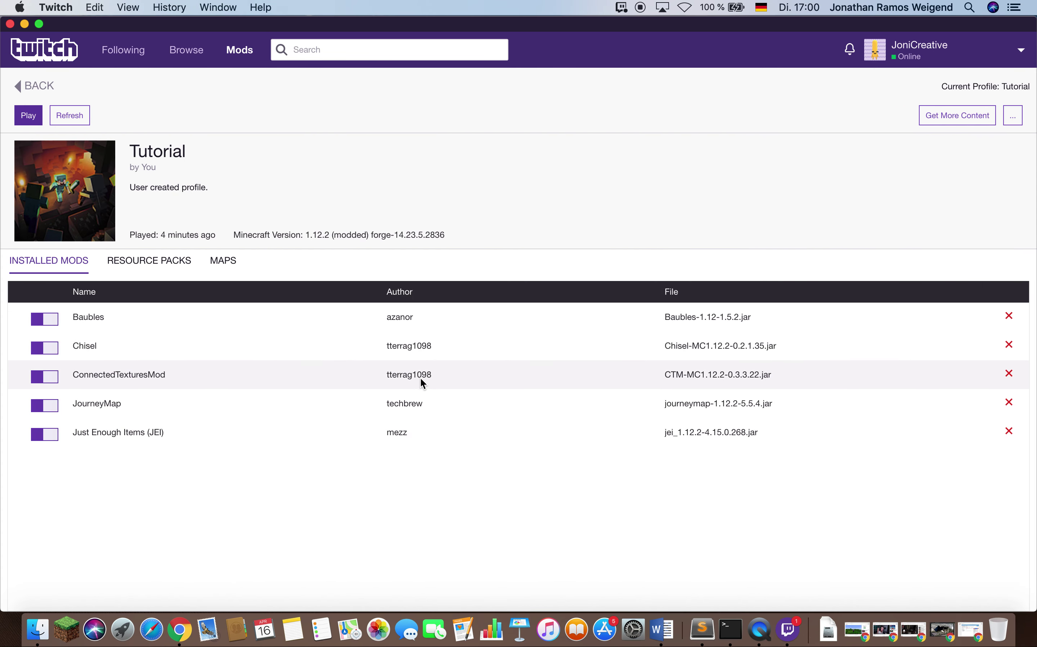
# - Bring up more mods for the Tutorial profile, search them for "librar", and browse the library mods
pyautogui.click(935, 122)
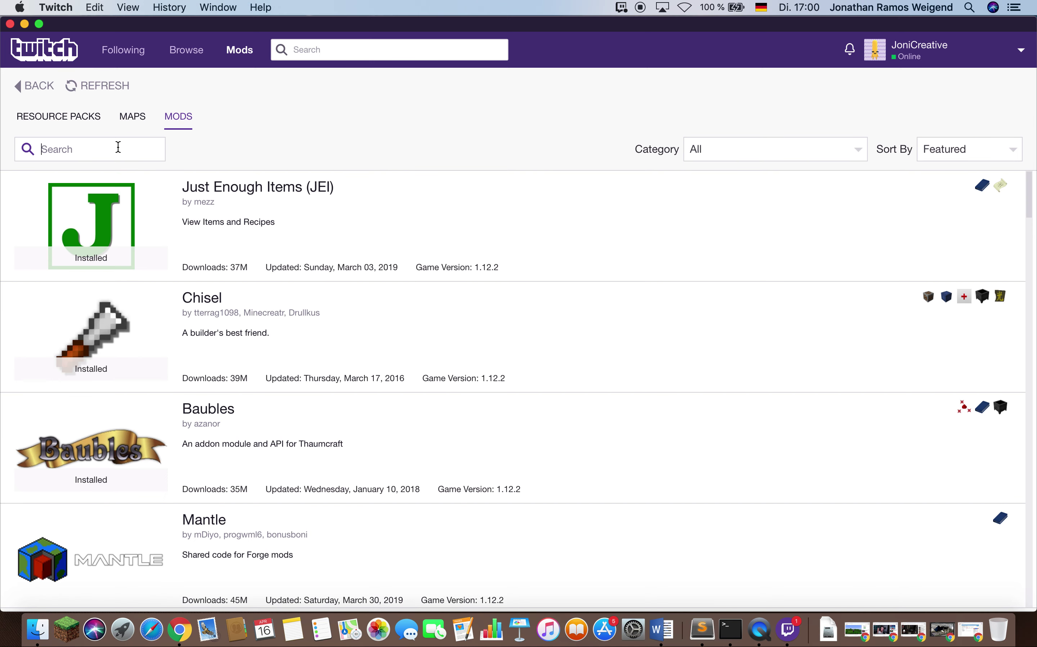
pyautogui.click(118, 147)
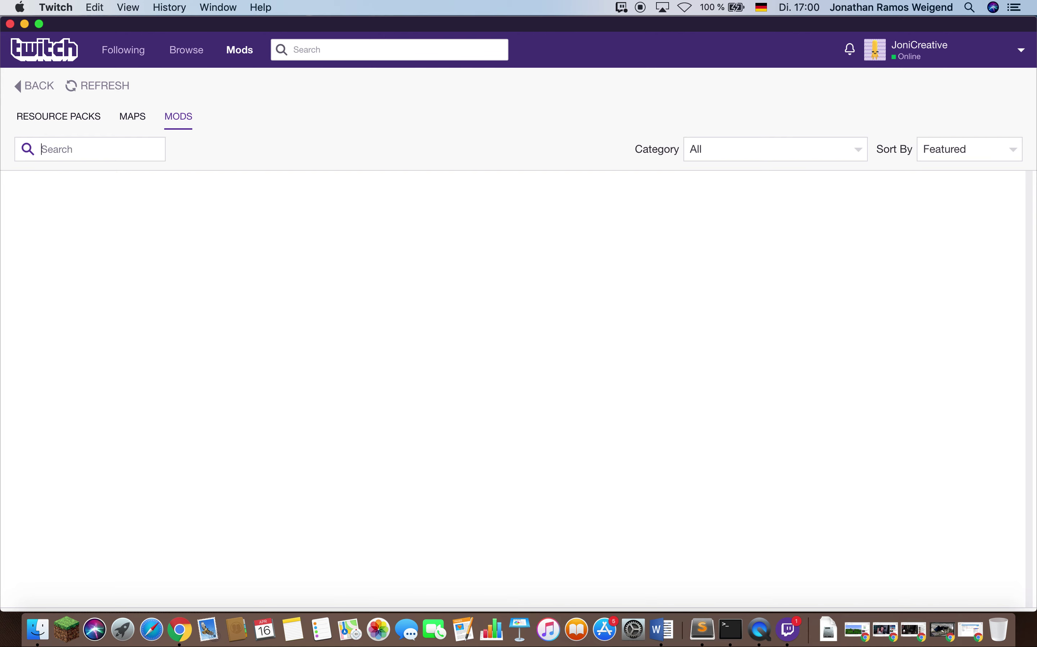
pyautogui.write('lib')
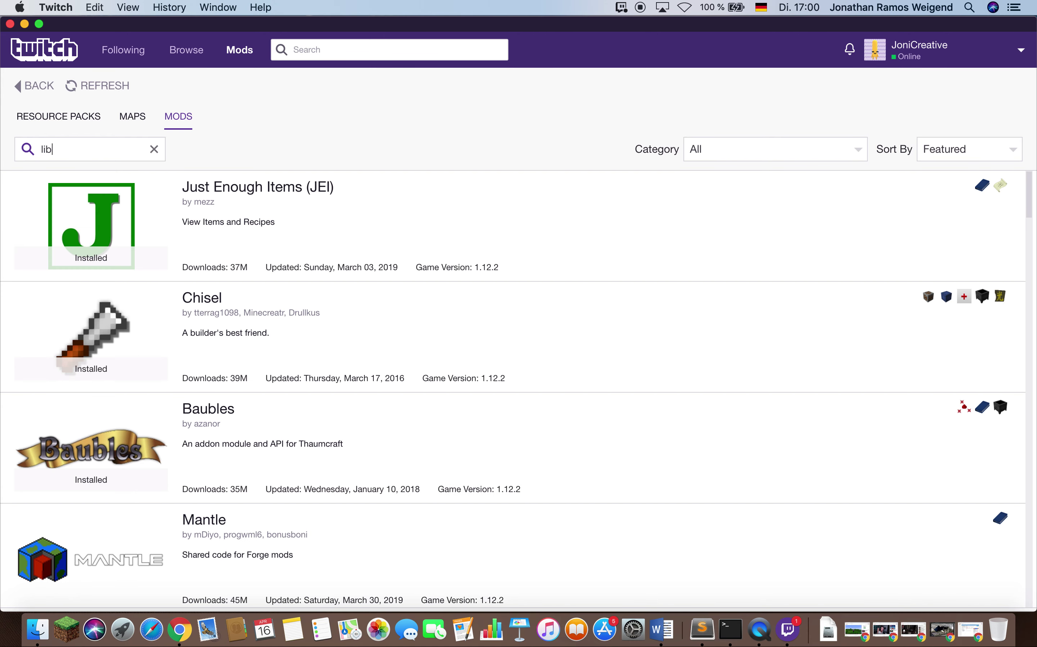
pyautogui.write('rar')
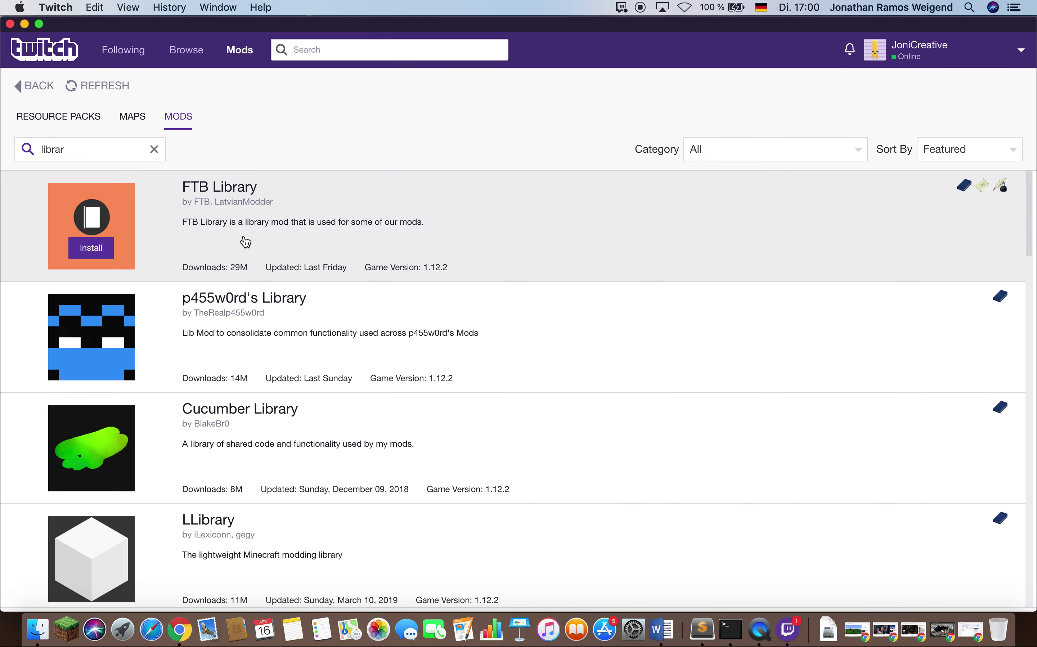
pyautogui.scroll(-3, 213, 296)
pyautogui.scroll(-1, 213, 295)
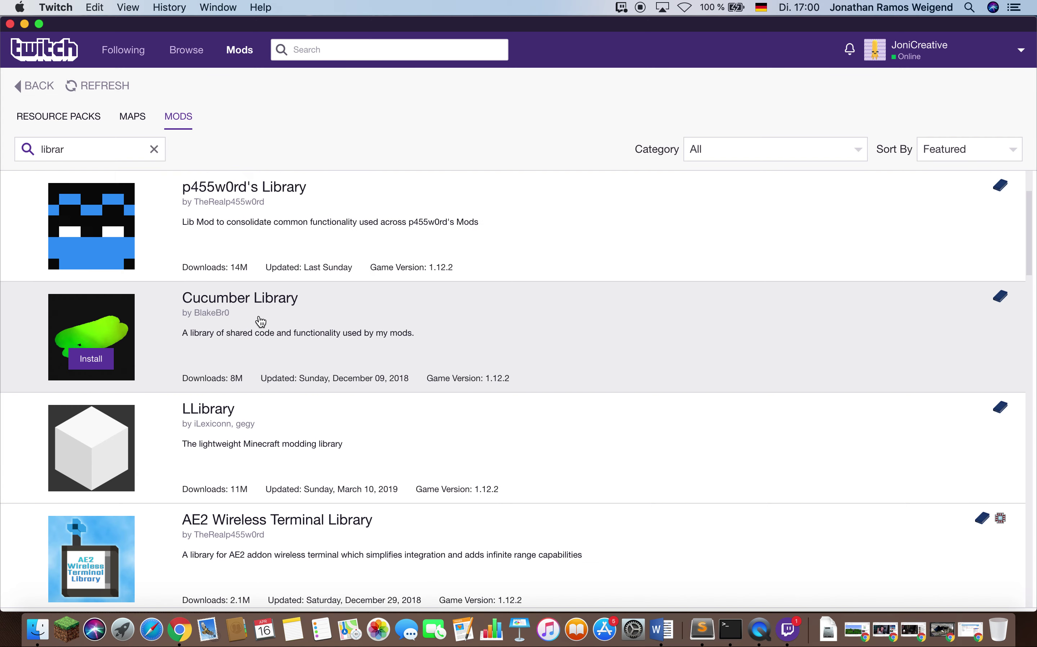
# - View the details page of the Cucumber Library mod, and return to the library search results
pyautogui.scroll(2, 267, 322)
pyautogui.scroll(-1, 260, 322)
pyautogui.click(260, 322)
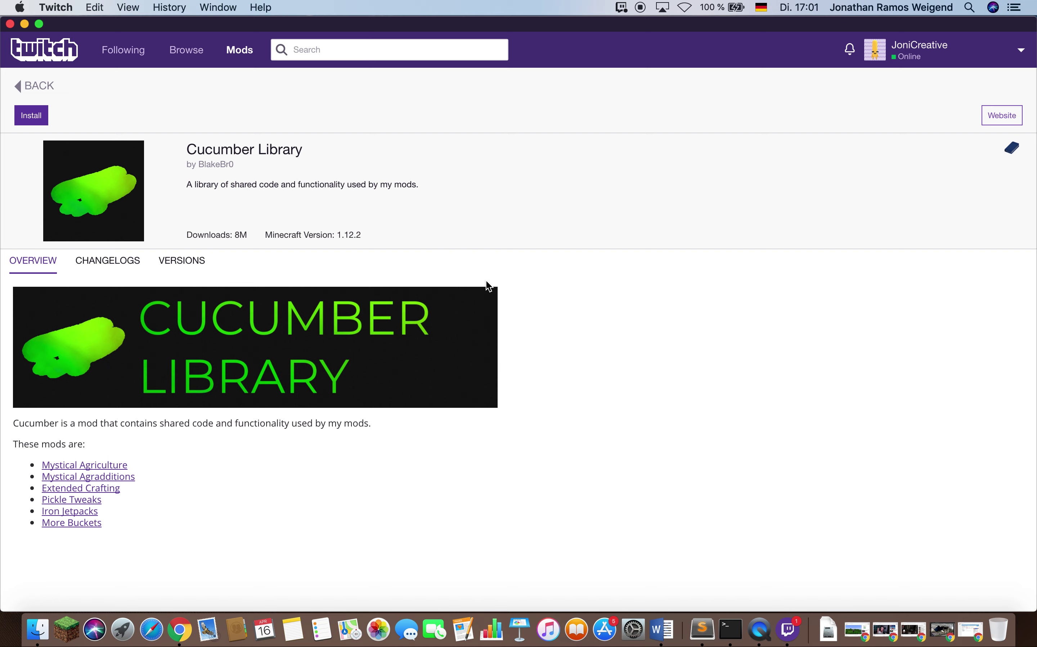
pyautogui.click(33, 87)
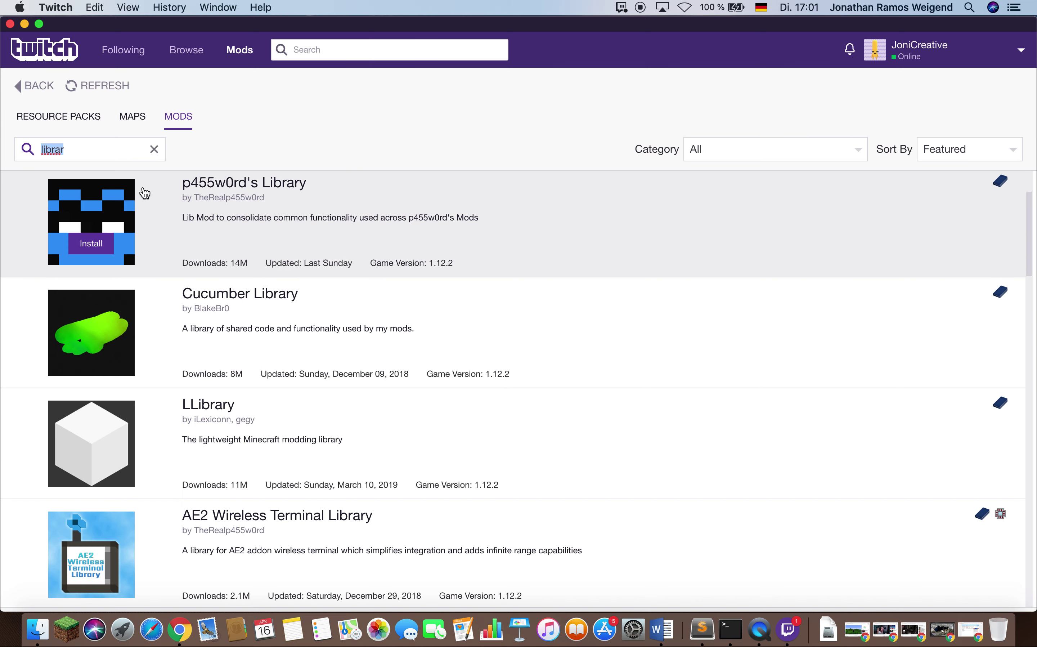
# - Search the mods for "mystical" and install Mystical Agriculture in the Tutorial profile
pyautogui.press('BackSpace')
pyautogui.write('my')
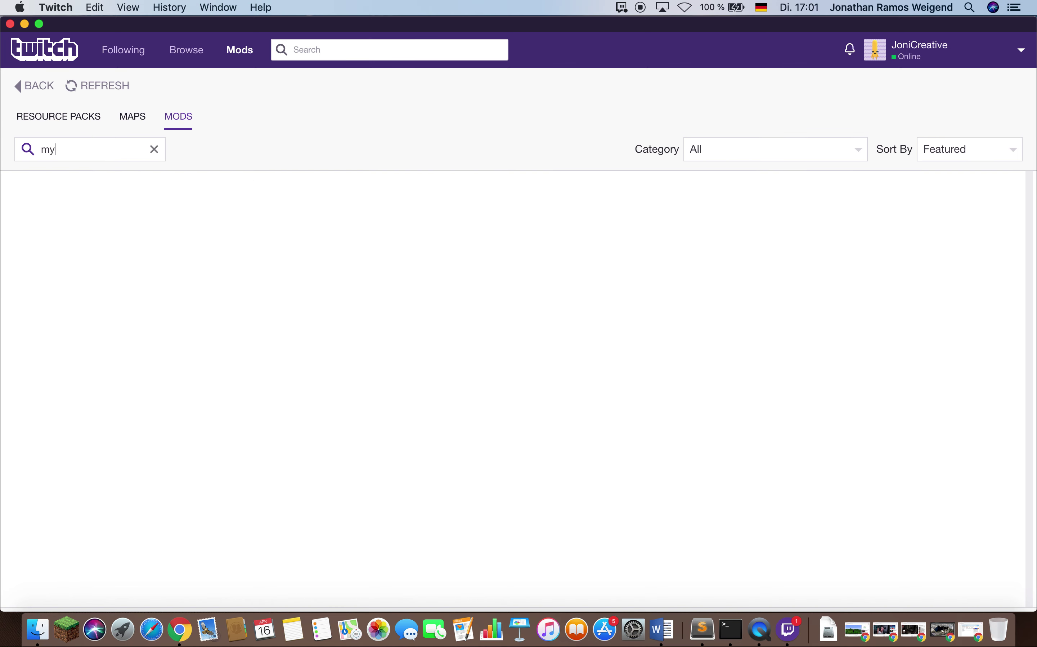
pyautogui.write('stical')
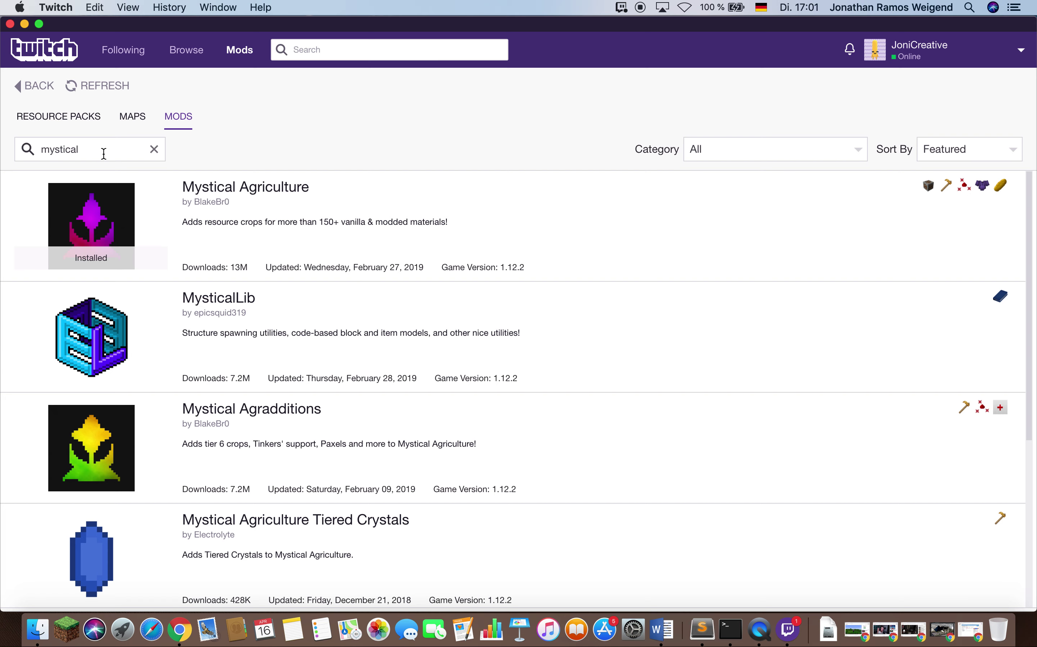
# - Search the mods for "cucu" to check Cucumber Library's install status, and return to the Tutorial profile's mod list
pyautogui.press('BackSpace')
pyautogui.press('BackSpace')
pyautogui.press('BackSpace')
pyautogui.write('cocumber')
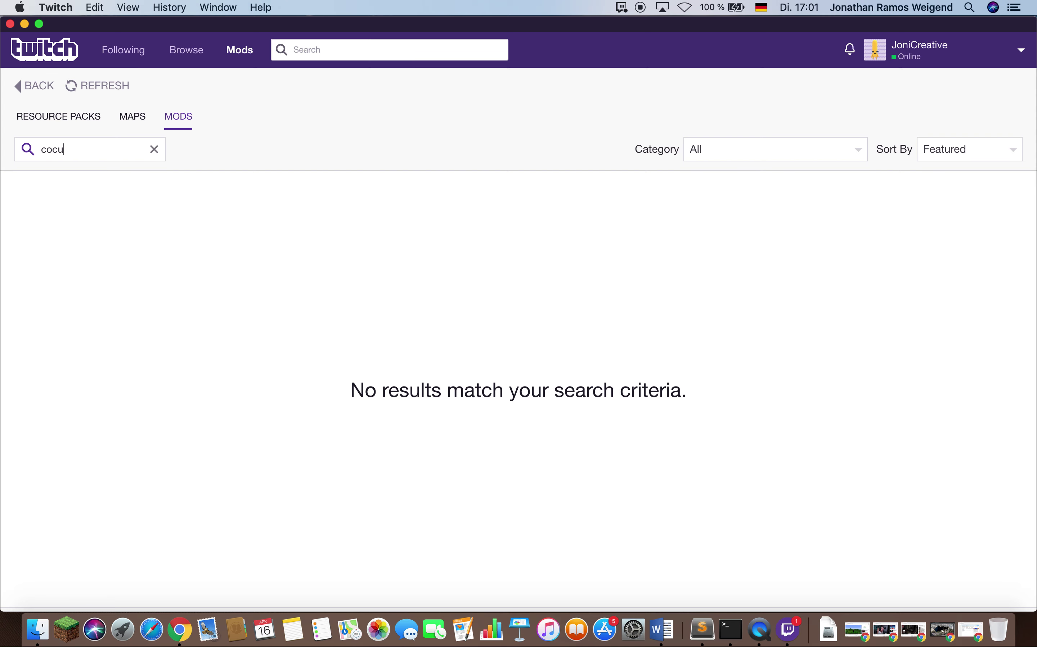
pyautogui.write('cu')
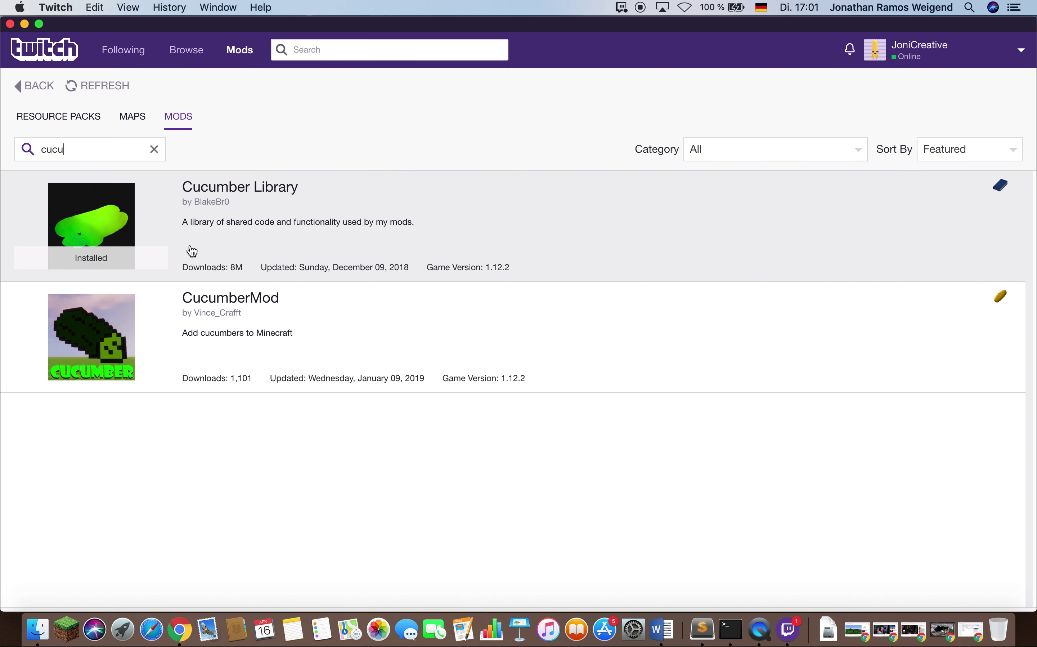
pyautogui.click(38, 87)
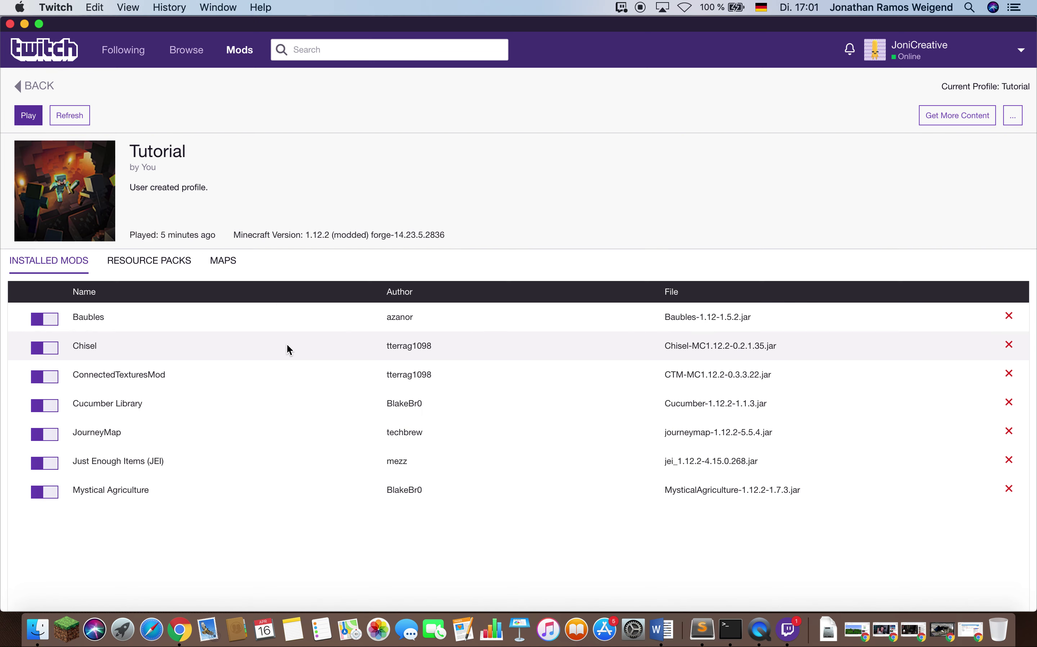
# - Look through all the modpacks in the My Modpacks overview, and reopen the Tutorial profile
pyautogui.click(38, 89)
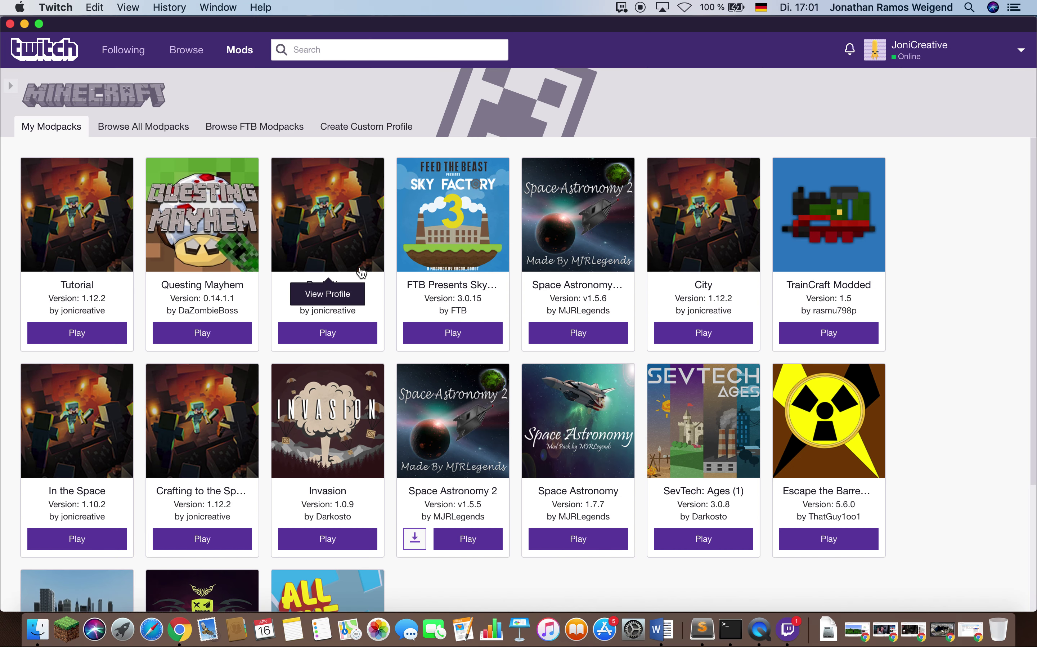
pyautogui.scroll(-5, 299, 251)
pyautogui.scroll(5, 306, 252)
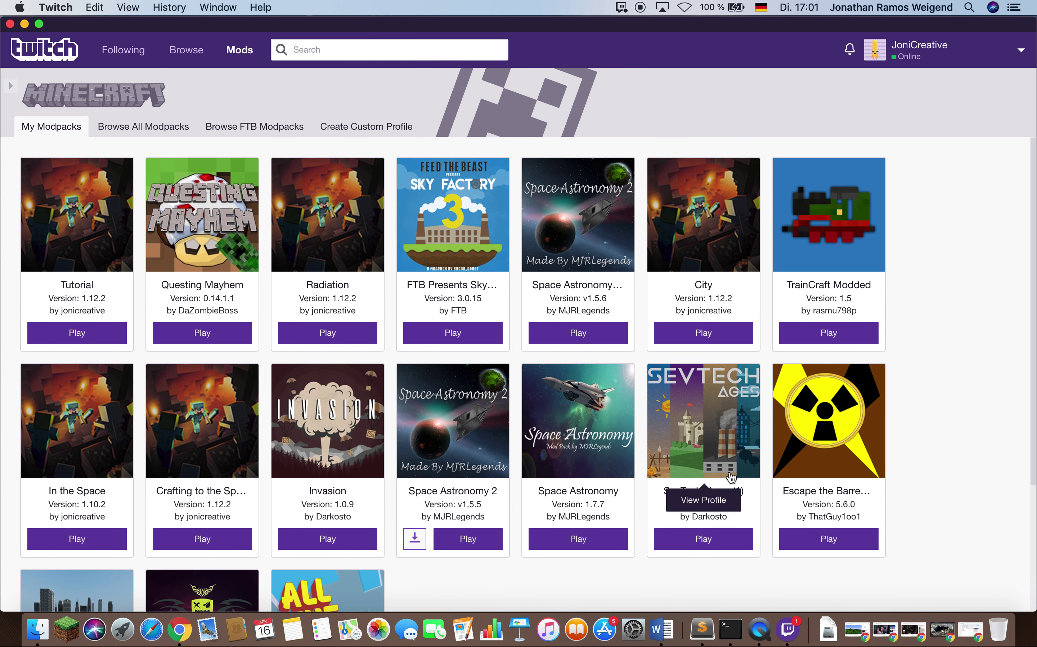
pyautogui.scroll(-5, 598, 470)
pyautogui.scroll(5, 524, 471)
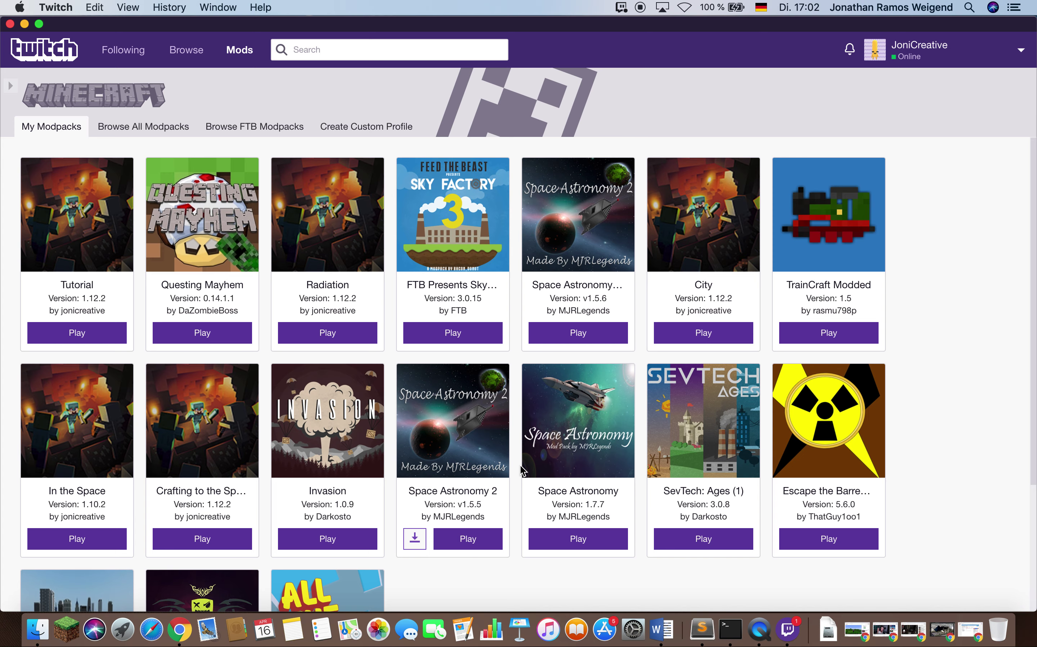
pyautogui.scroll(-5, 273, 440)
pyautogui.scroll(5, 77, 464)
pyautogui.click(43, 204)
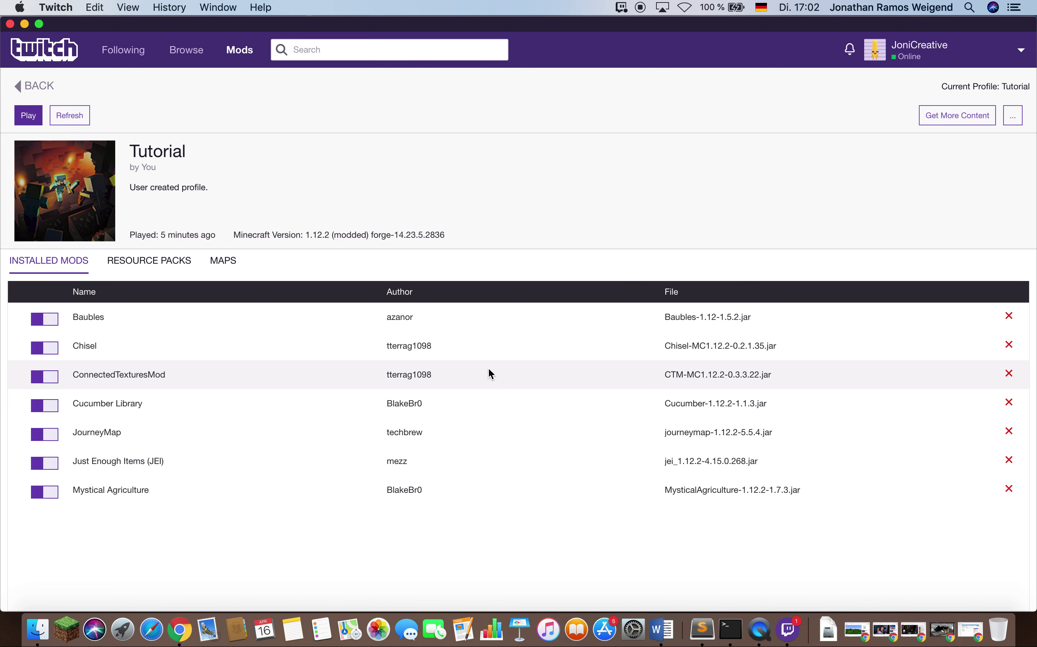
# - Browse the featured mods that can be added to the Tutorial profile
pyautogui.click(943, 123)
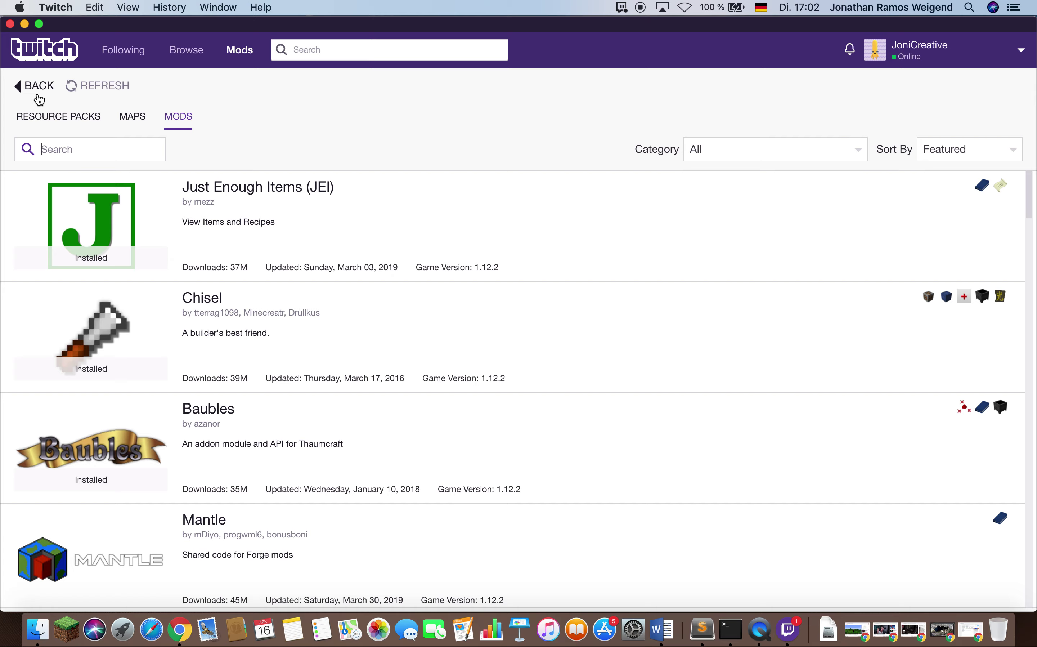
pyautogui.scroll(-20, 392, 354)
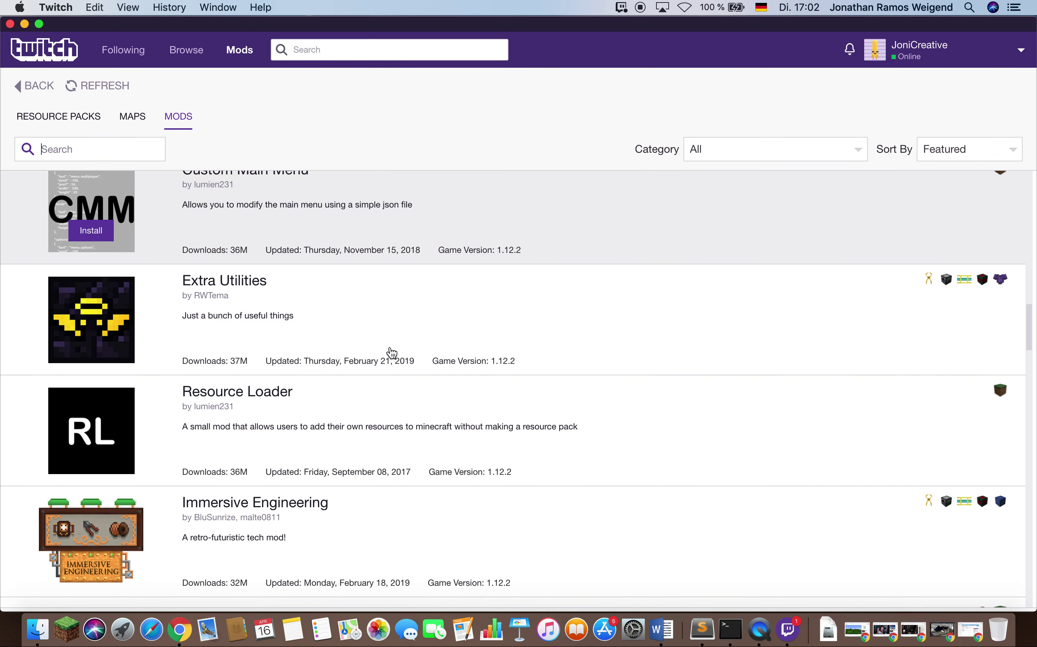
pyautogui.scroll(-20, 392, 354)
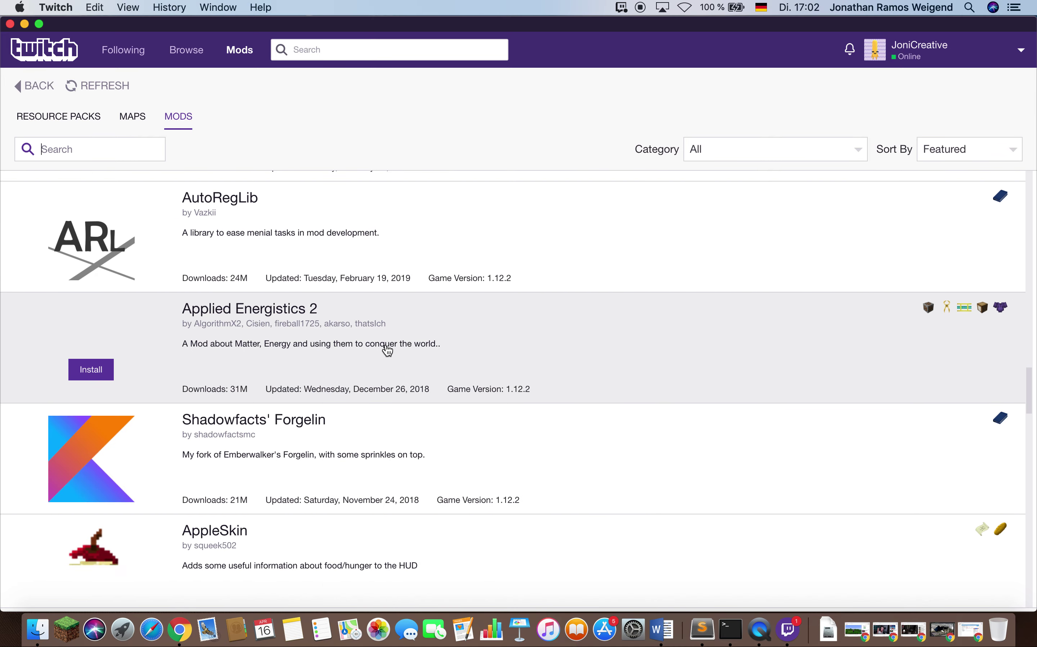
pyautogui.scroll(-10, 371, 344)
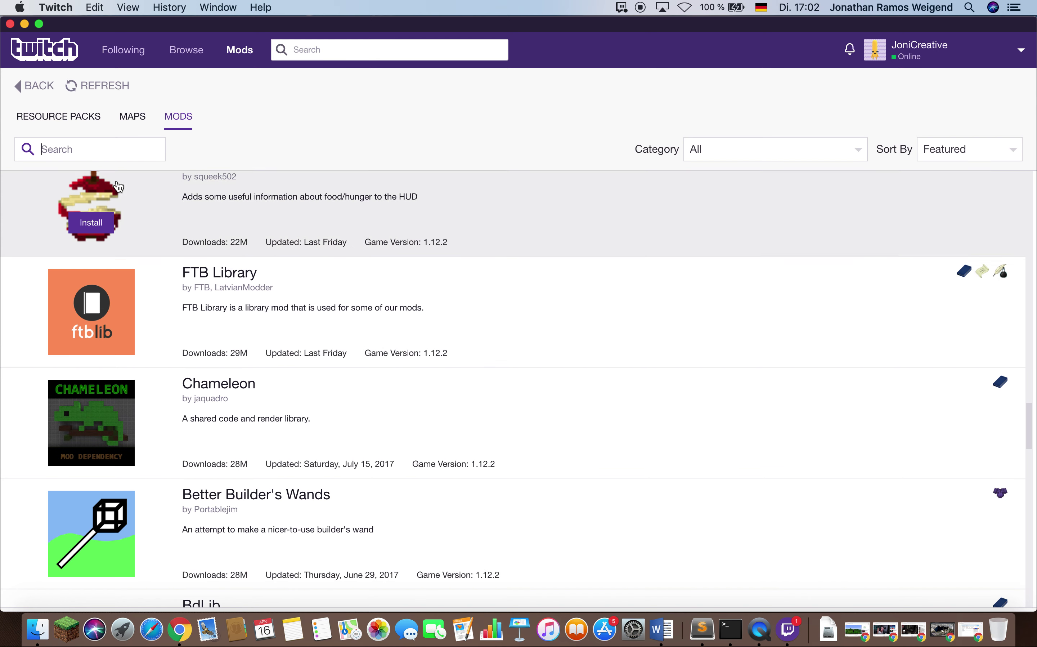
# - Return to the Tutorial profile's mod list and launch the profile
pyautogui.click(38, 88)
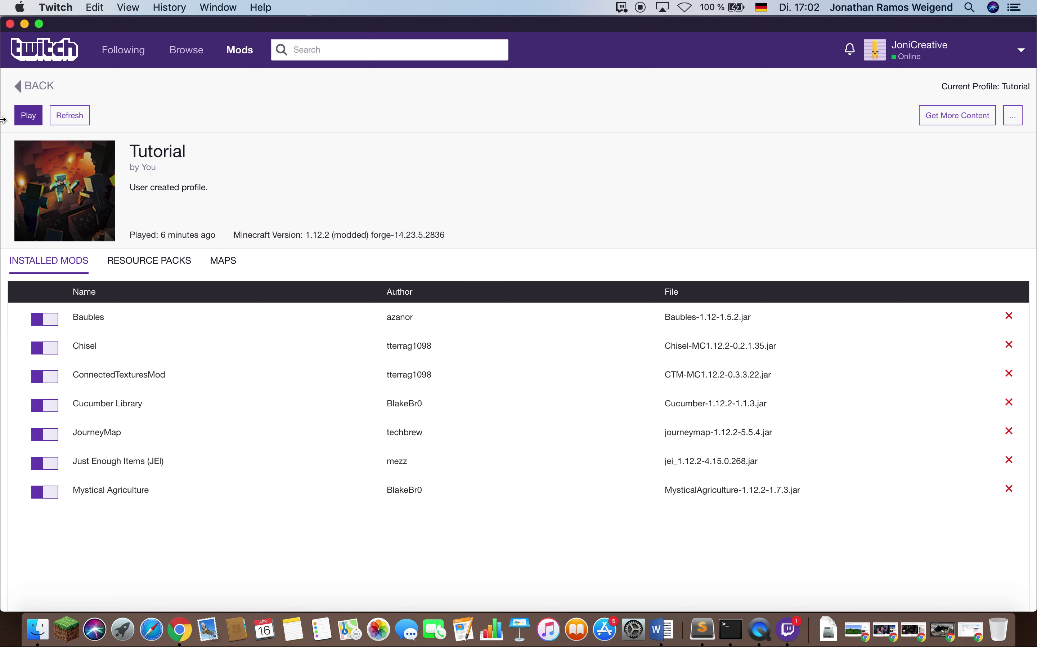
pyautogui.click(38, 121)
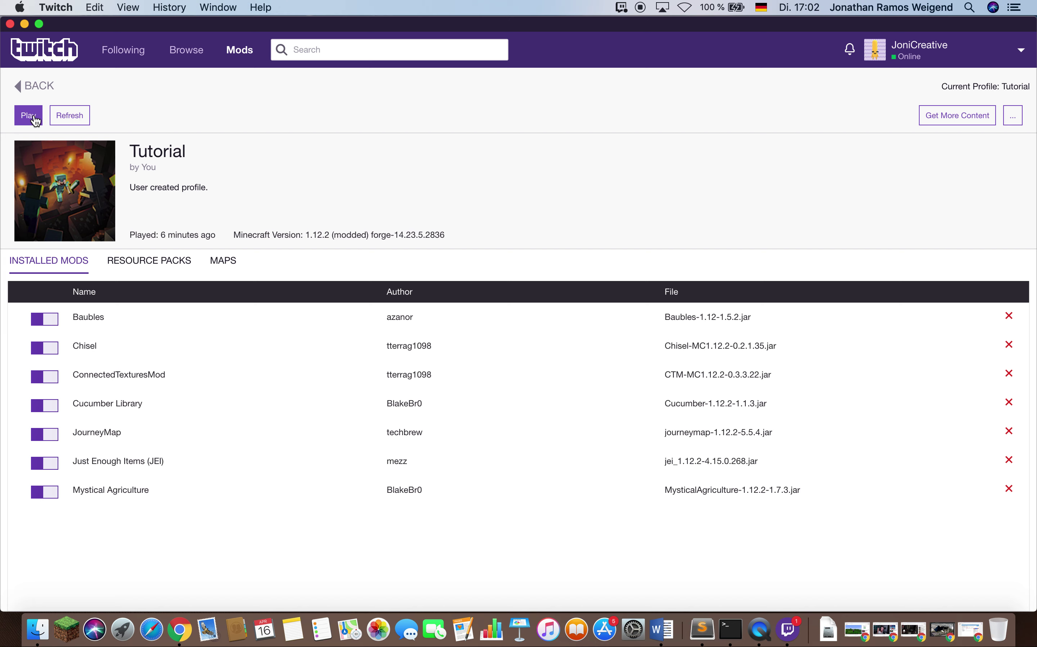